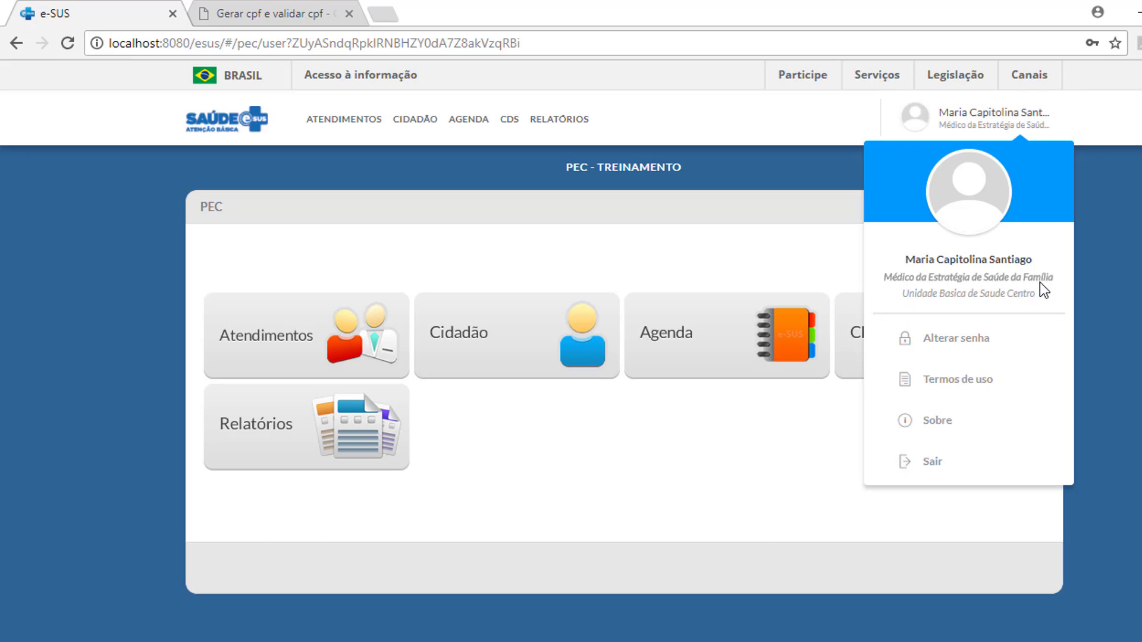
# Open the Atendimentos queue and start attending the patient who arrived at 16:38
pyautogui.click(989, 119)
pyautogui.click(989, 119)
pyautogui.click(679, 229)
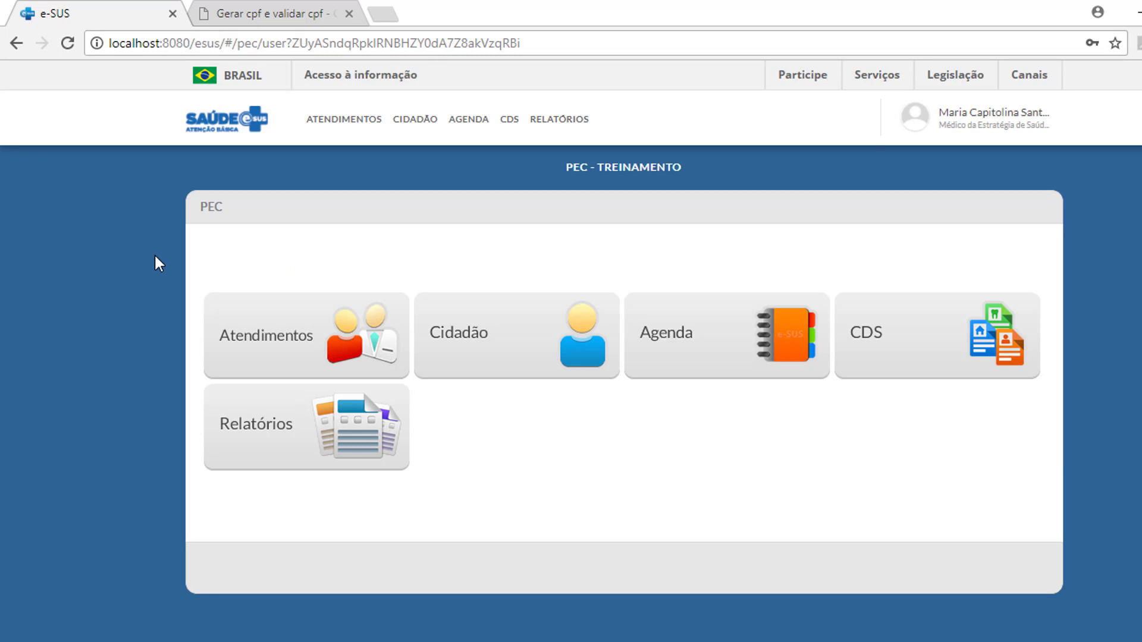
pyautogui.click(322, 347)
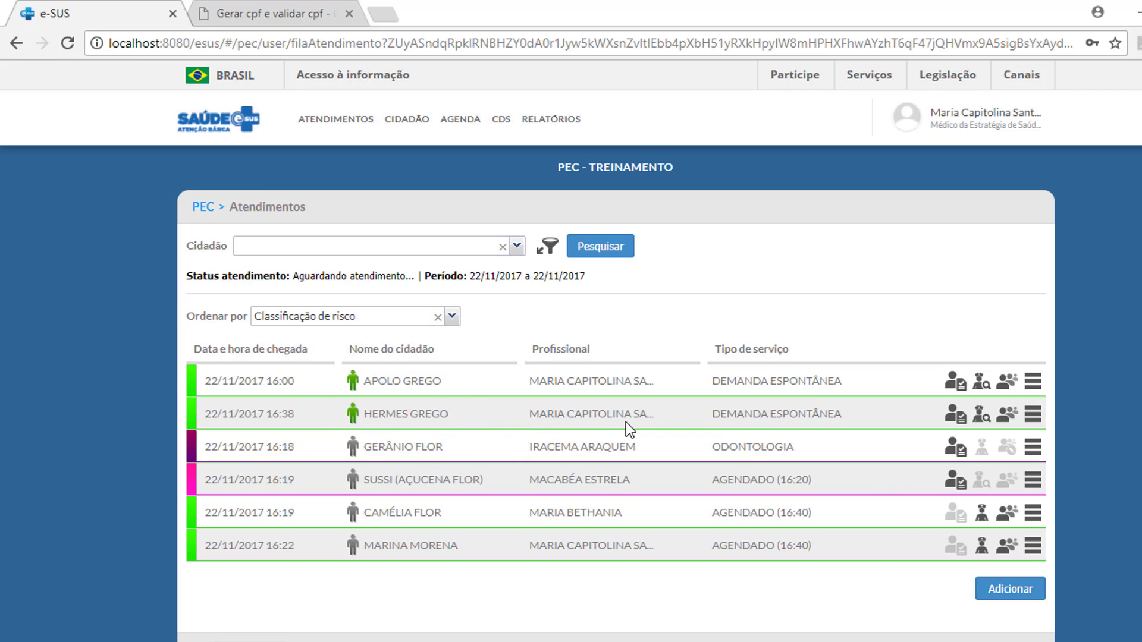
pyautogui.moveTo(356, 409)
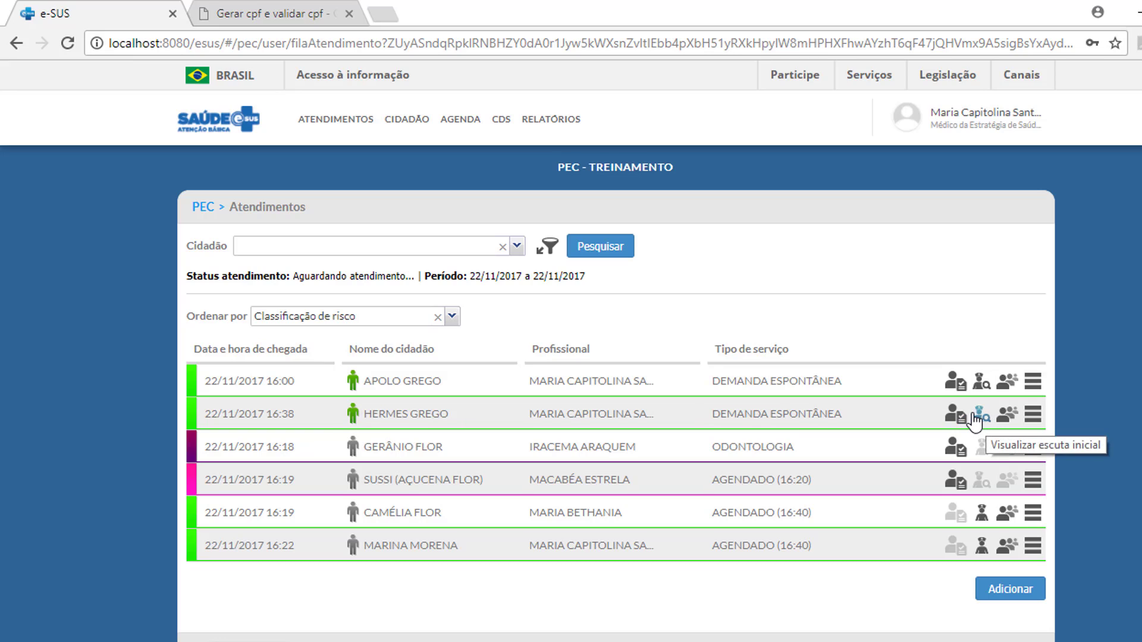
pyautogui.click(1007, 416)
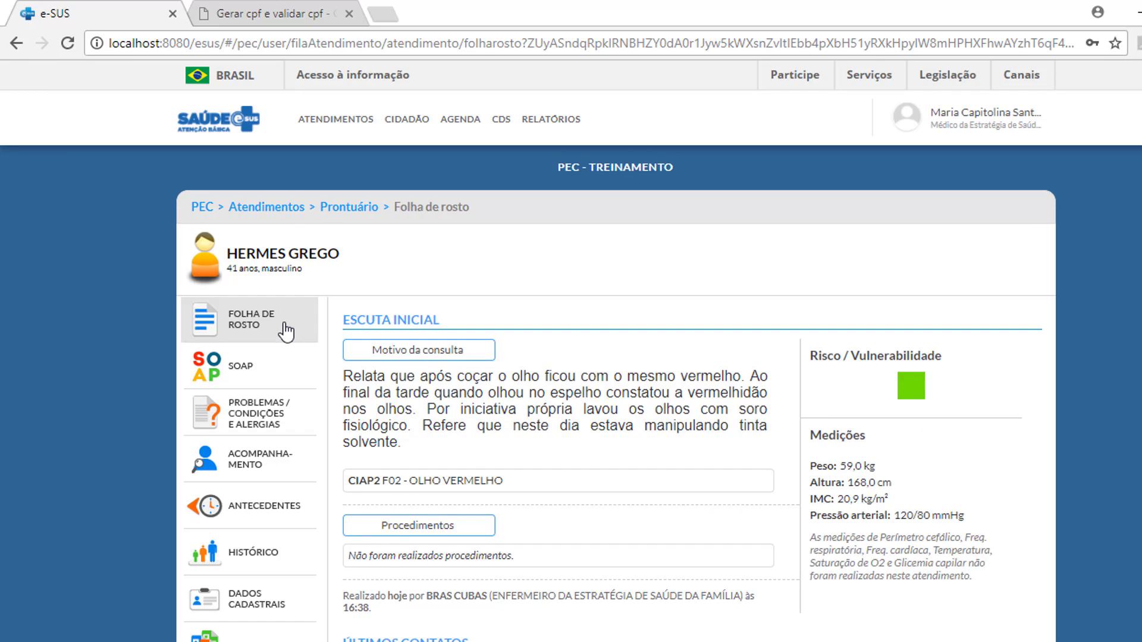
# Review the patient's Folha de rosto, including the initial listening, measurements, last contacts, problems, allergies and active medications
pyautogui.scroll(-2, 493, 411)
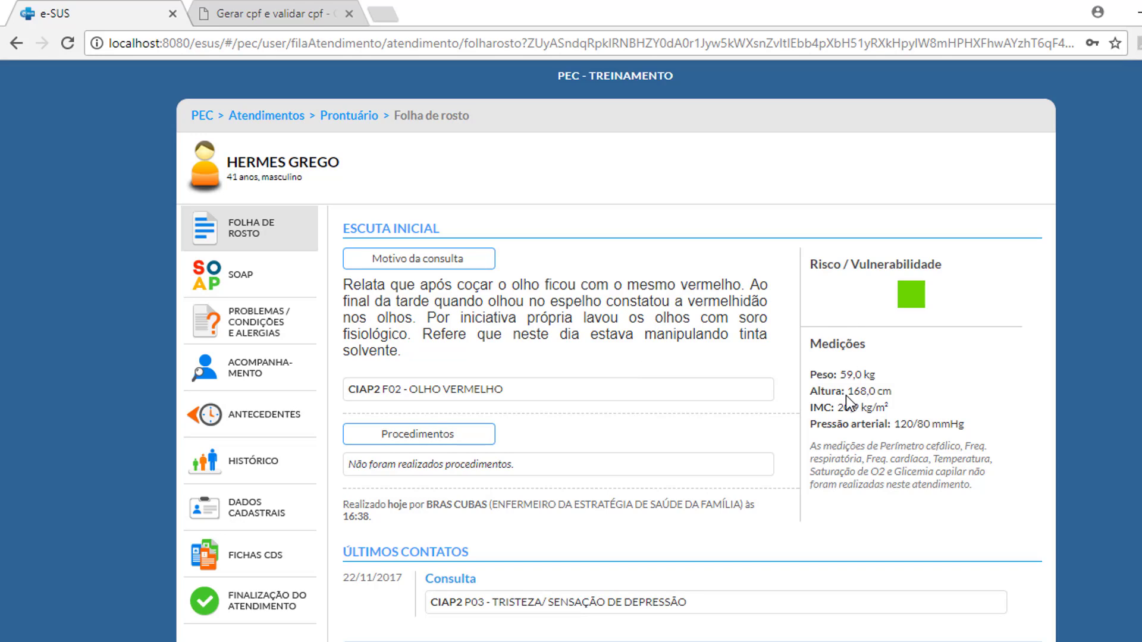
pyautogui.scroll(-2, 850, 327)
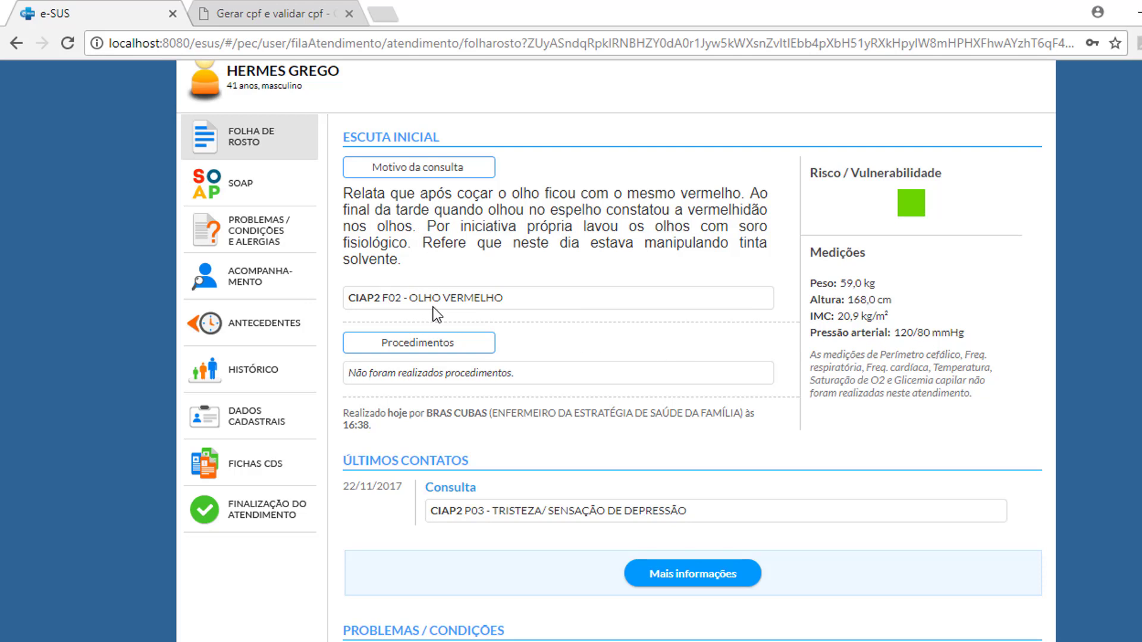
pyautogui.scroll(-2, 513, 334)
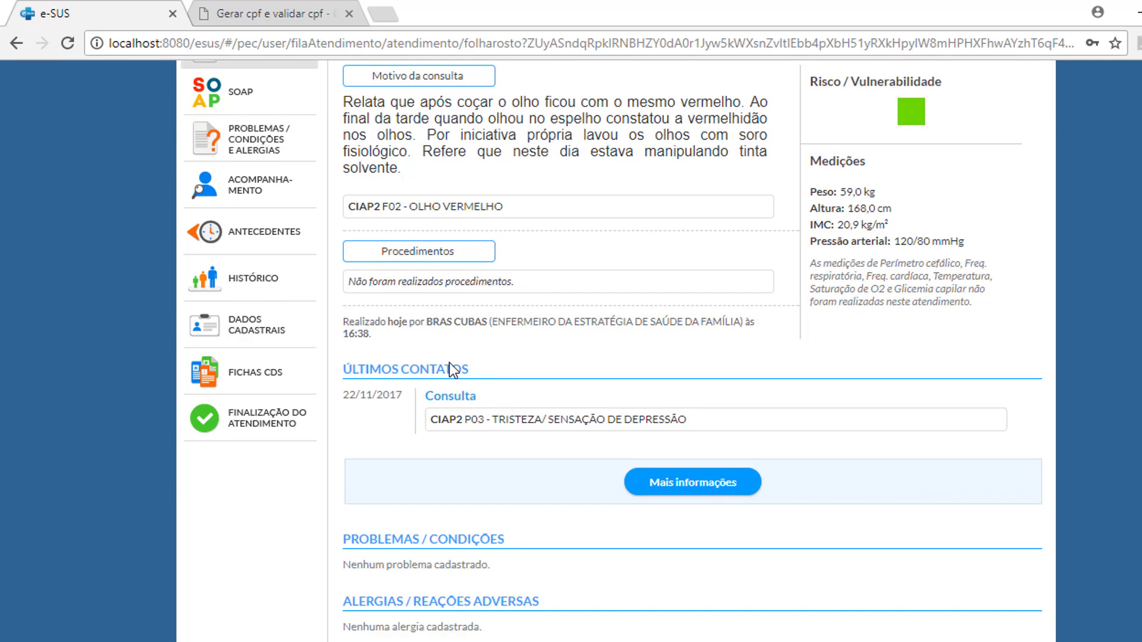
pyautogui.scroll(-2, 453, 370)
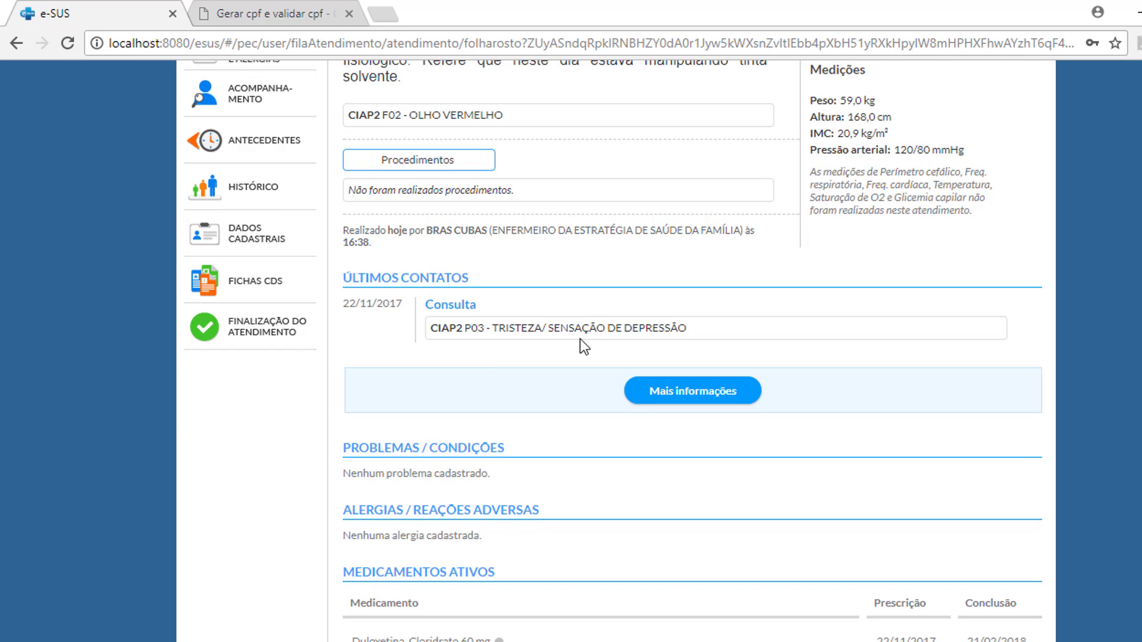
pyautogui.scroll(-5, 605, 344)
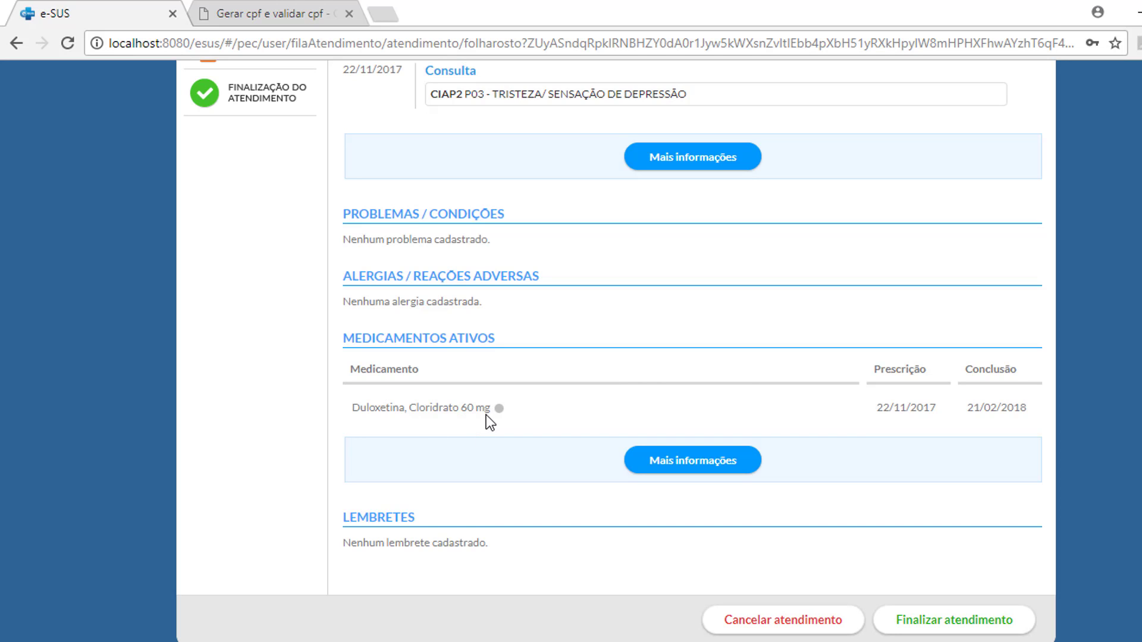
pyautogui.scroll(10, 486, 415)
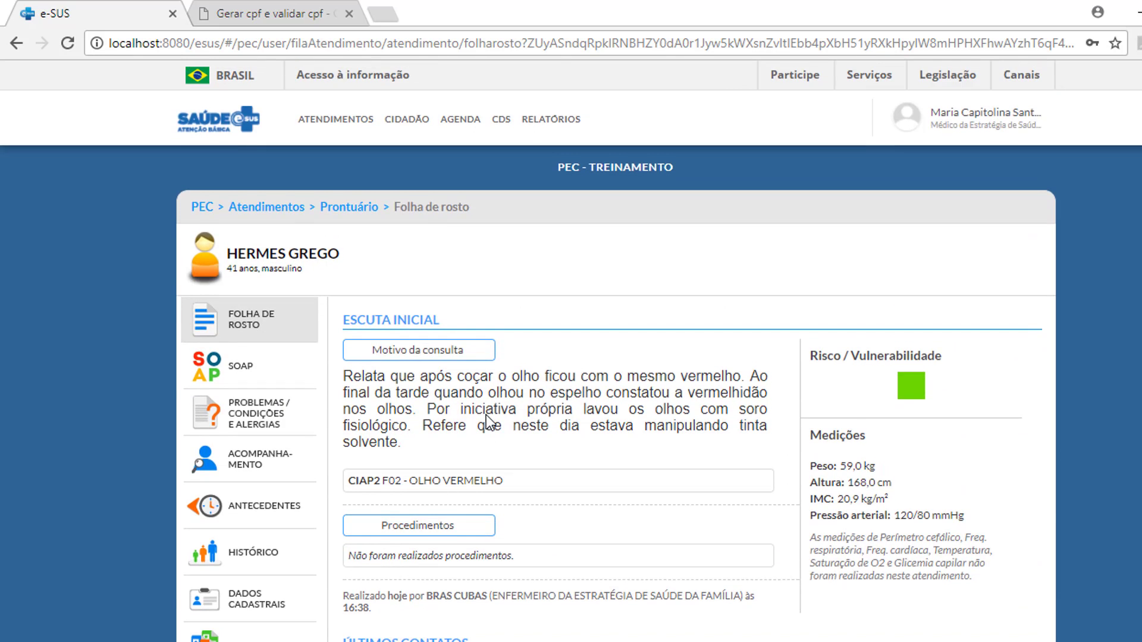
pyautogui.scroll(-2, 487, 415)
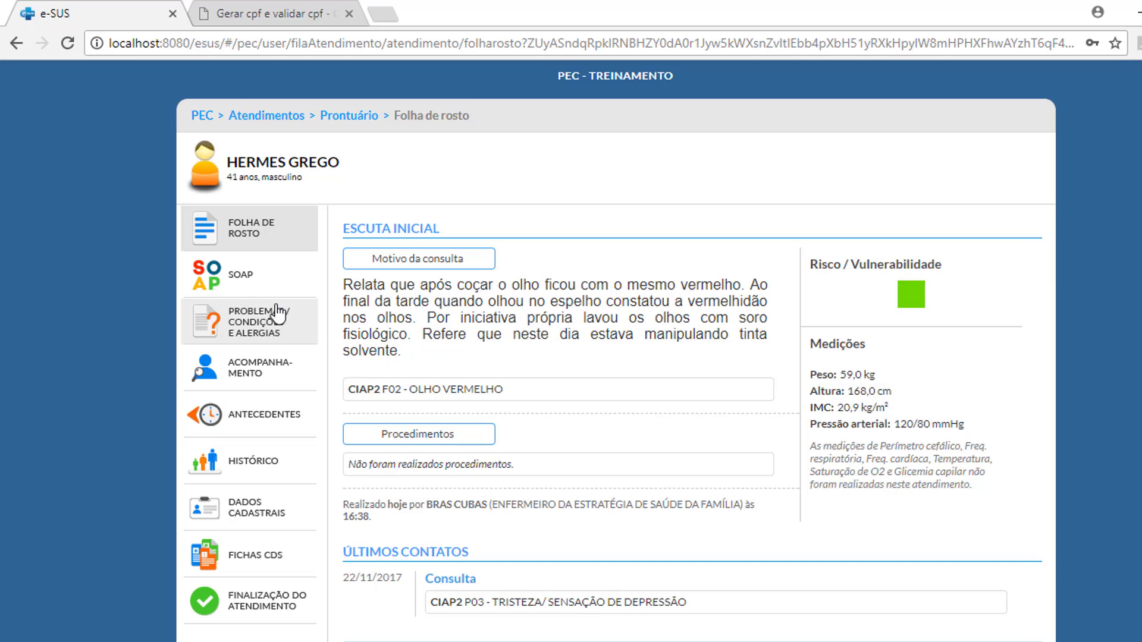
# Open the patient's SOAP record and read through the whole Subjetivo note
pyautogui.click(240, 287)
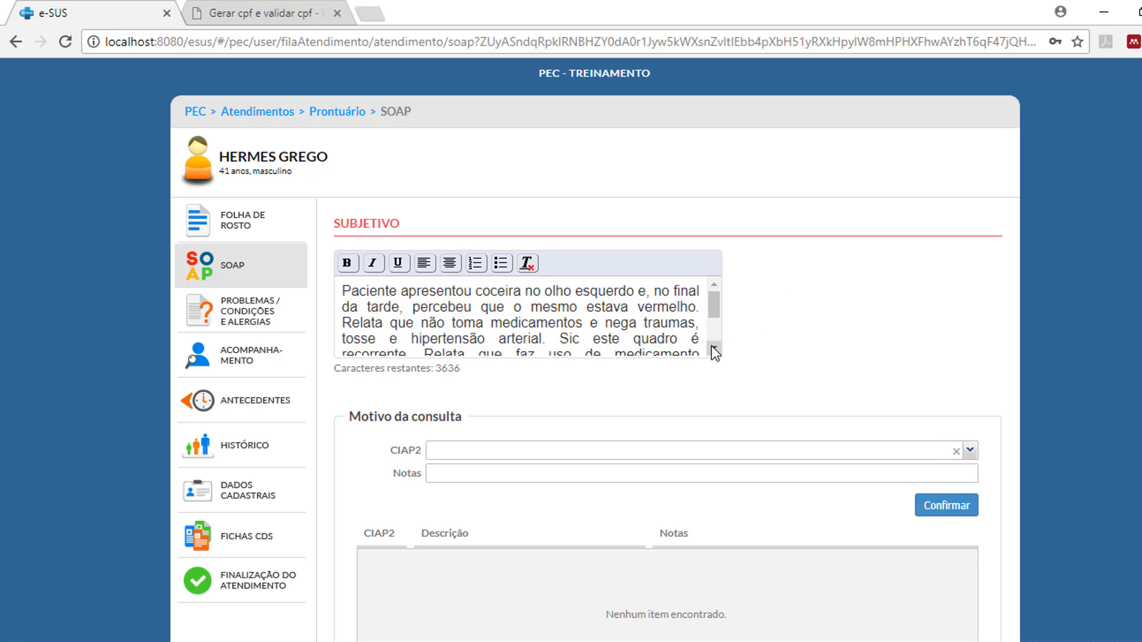
pyautogui.scroll(-1, 711, 345)
pyautogui.scroll(1, 716, 300)
pyautogui.scroll(-3, 711, 348)
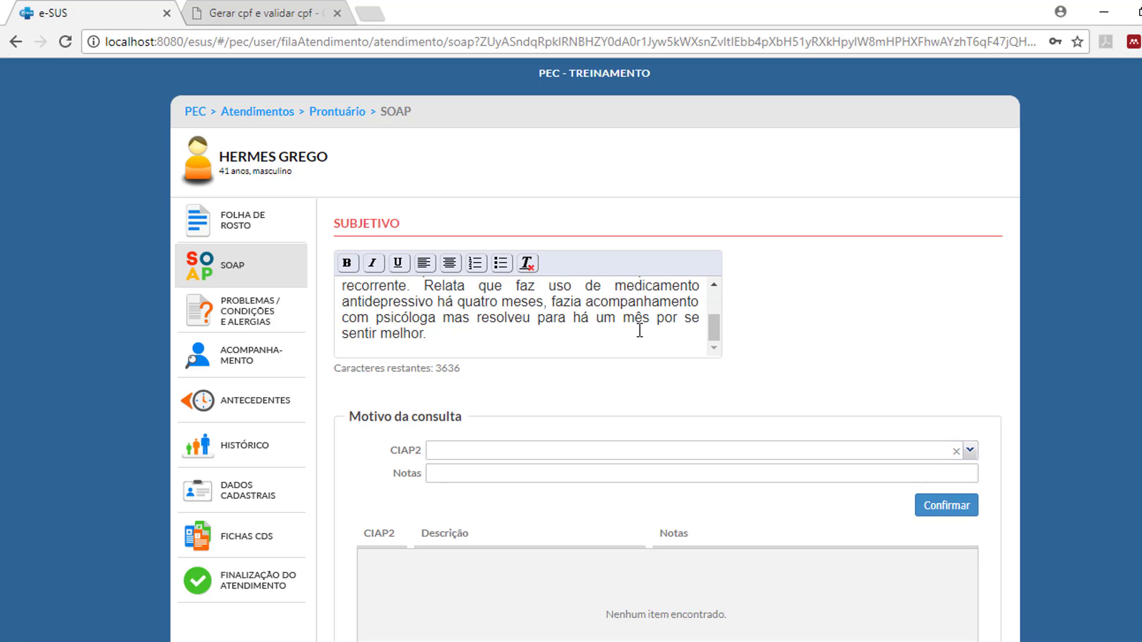
pyautogui.scroll(3, 445, 345)
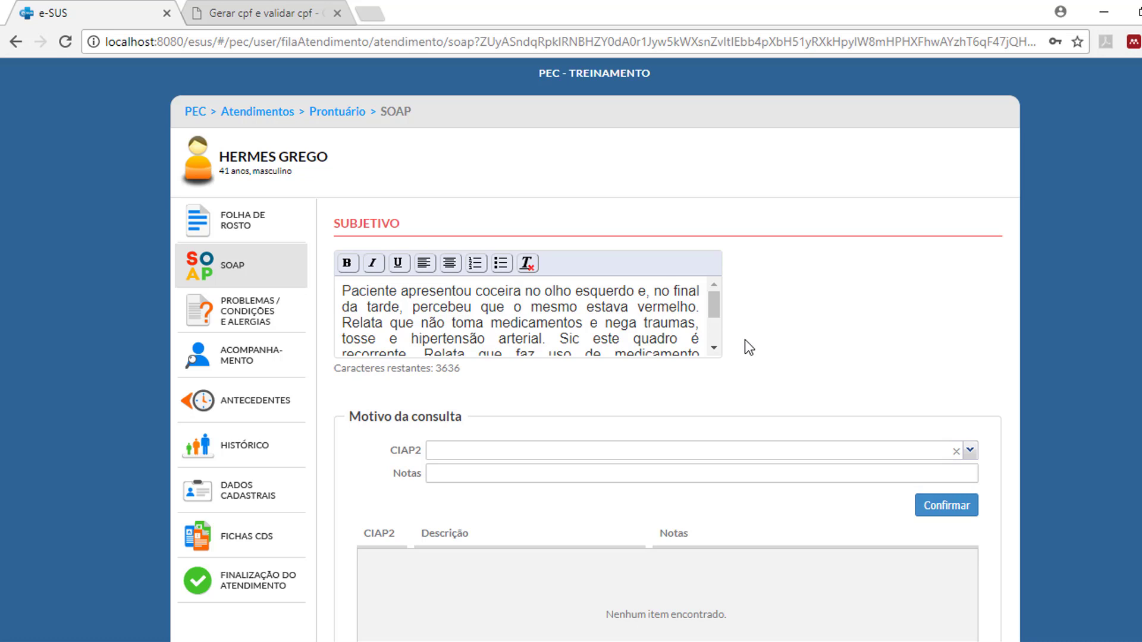
# Add the CIAP2 code F02 - OLHO VERMELHO to the Motivo da consulta list in the Subjetivo section
pyautogui.scroll(-2, 595, 339)
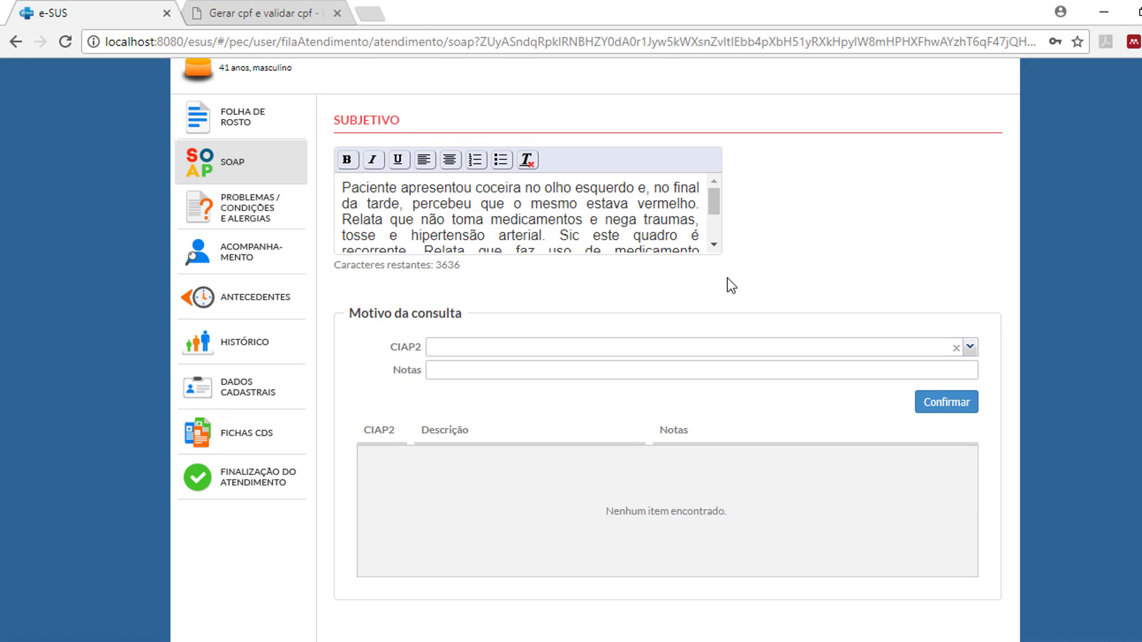
pyautogui.click(970, 348)
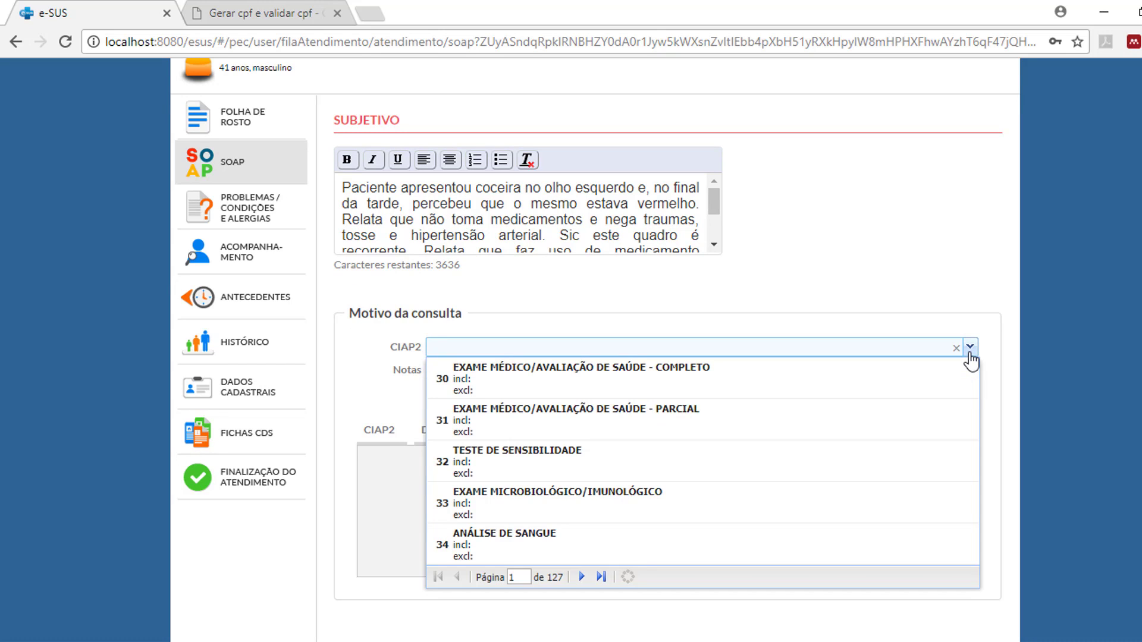
pyautogui.write('olho vermelho')
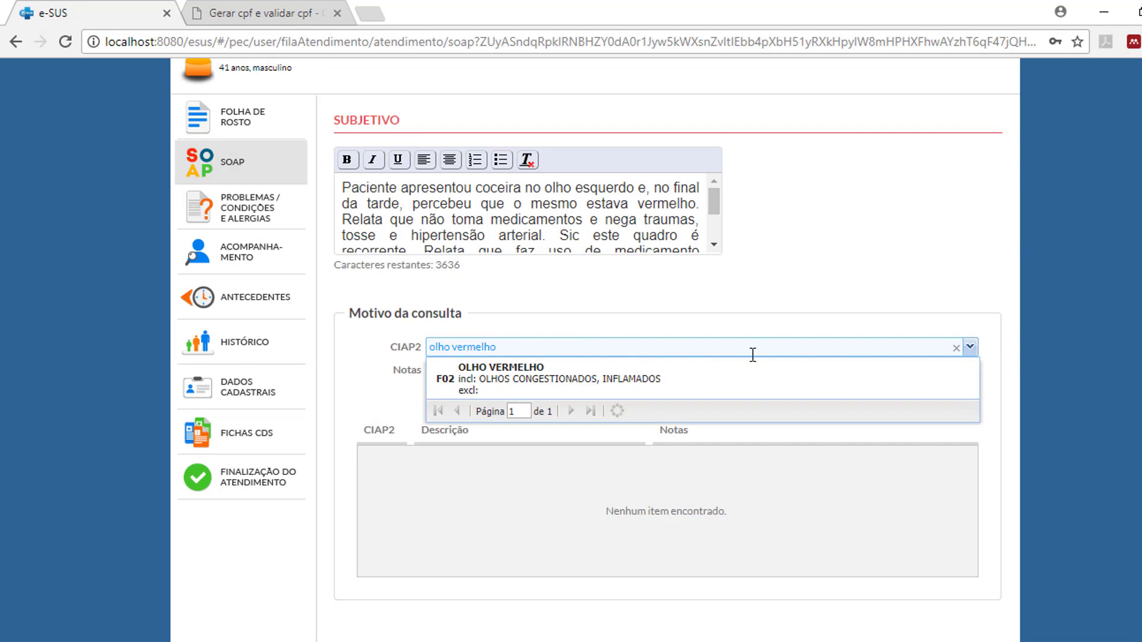
pyautogui.click(508, 387)
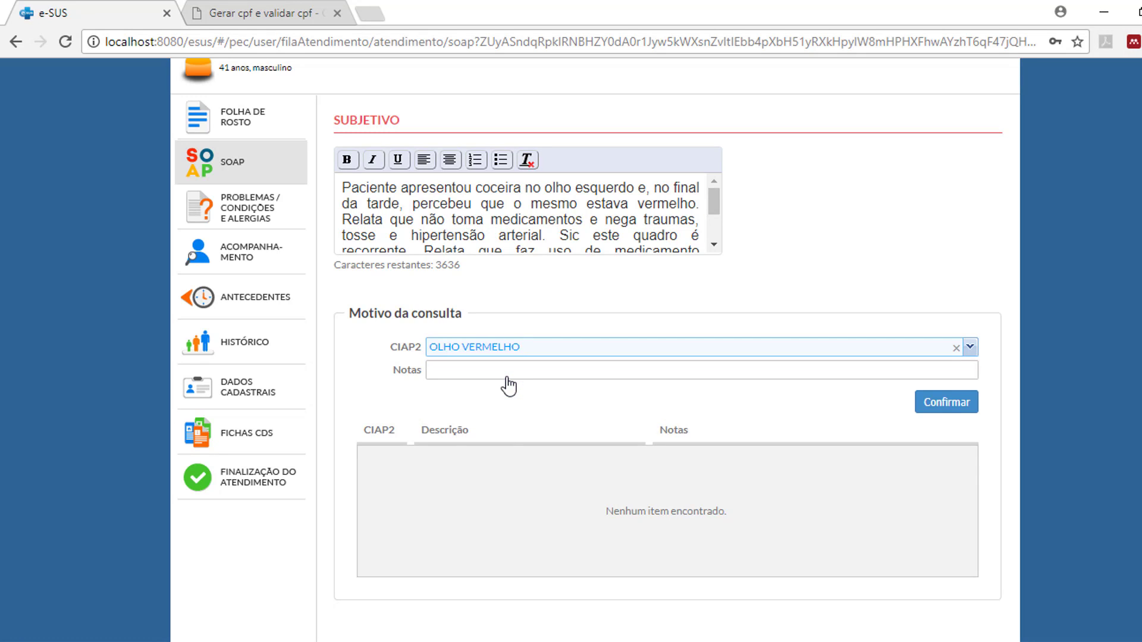
pyautogui.click(958, 406)
pyautogui.scroll(-1, 555, 466)
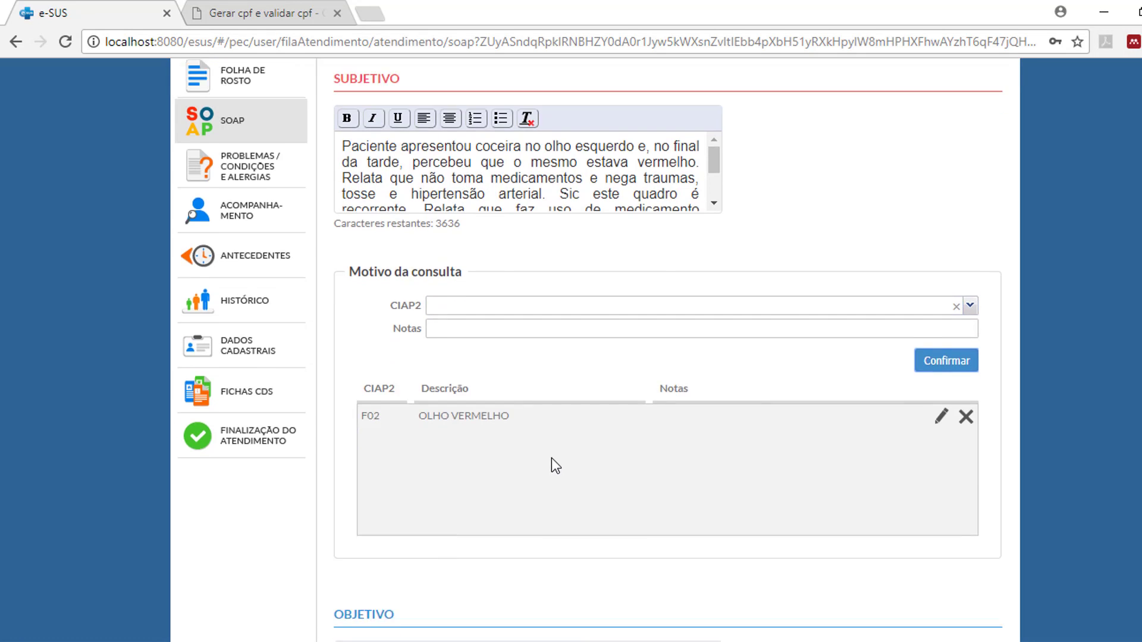
pyautogui.scroll(-1, 555, 466)
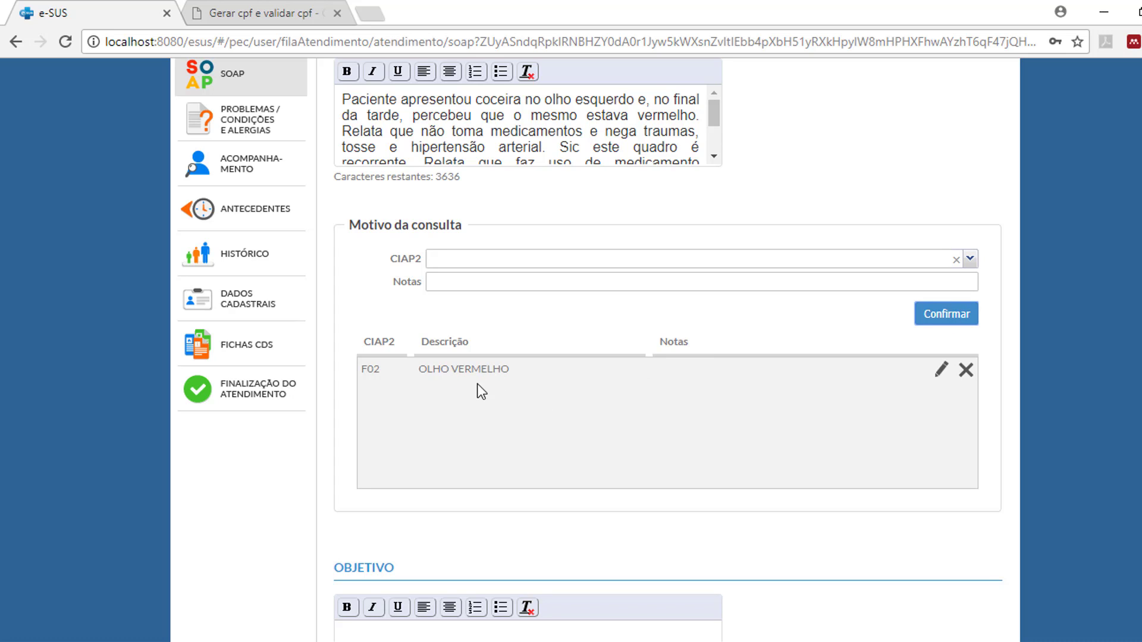
# Review the Objetivo note and its measurement fields, and check the initial listening's measurements on the Folha de rosto
pyautogui.scroll(-6, 513, 371)
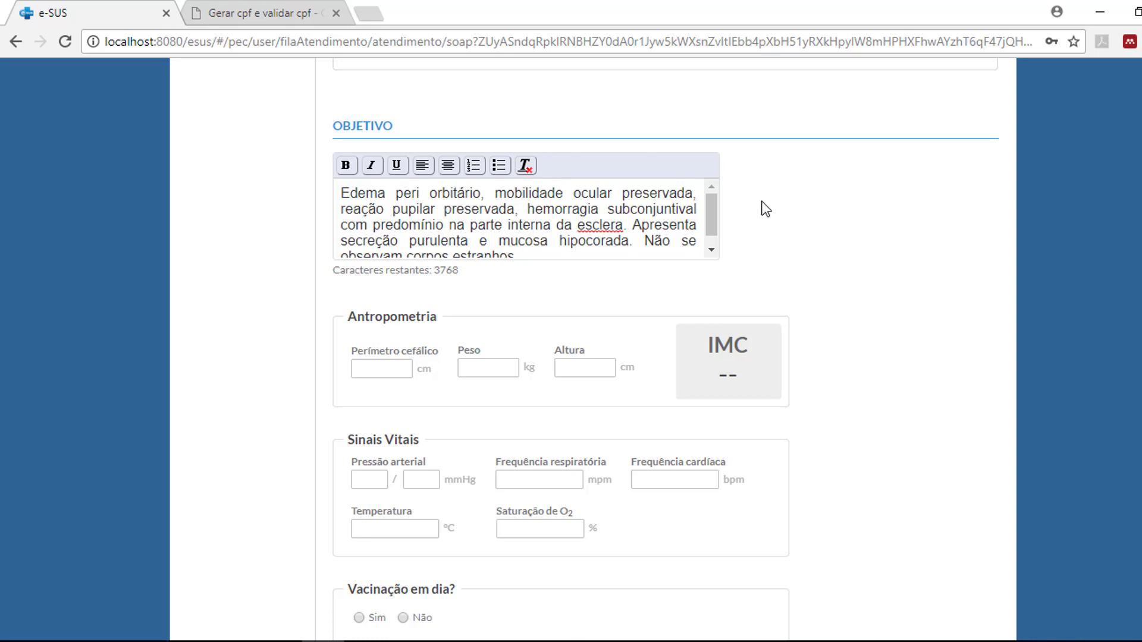
pyautogui.scroll(-1, 714, 215)
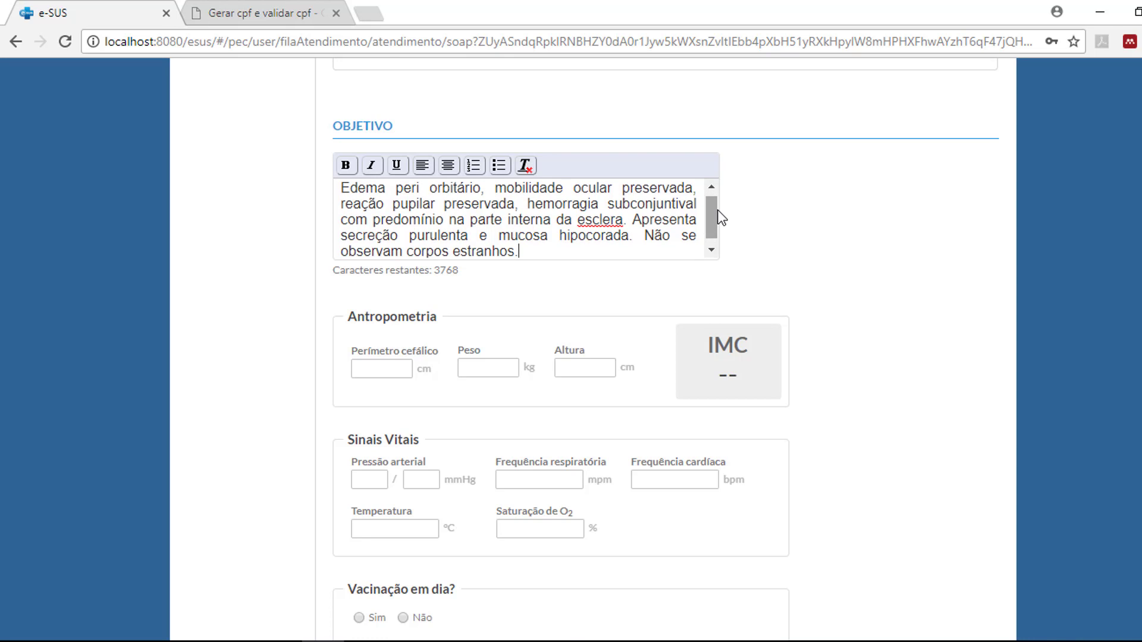
pyautogui.scroll(-2, 822, 257)
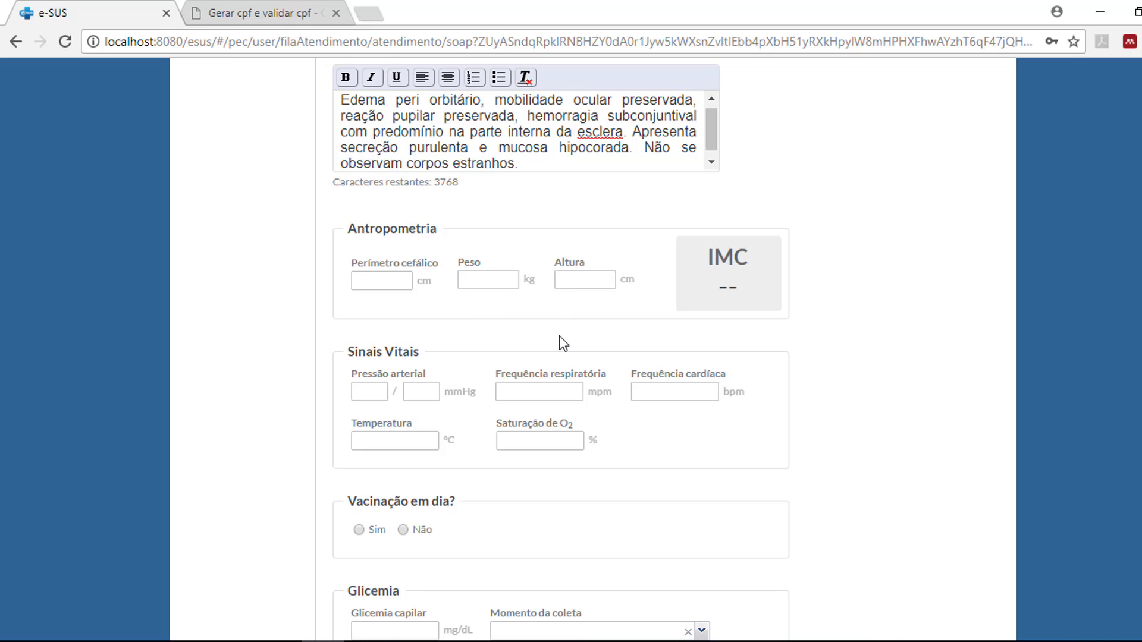
pyautogui.scroll(13, 559, 335)
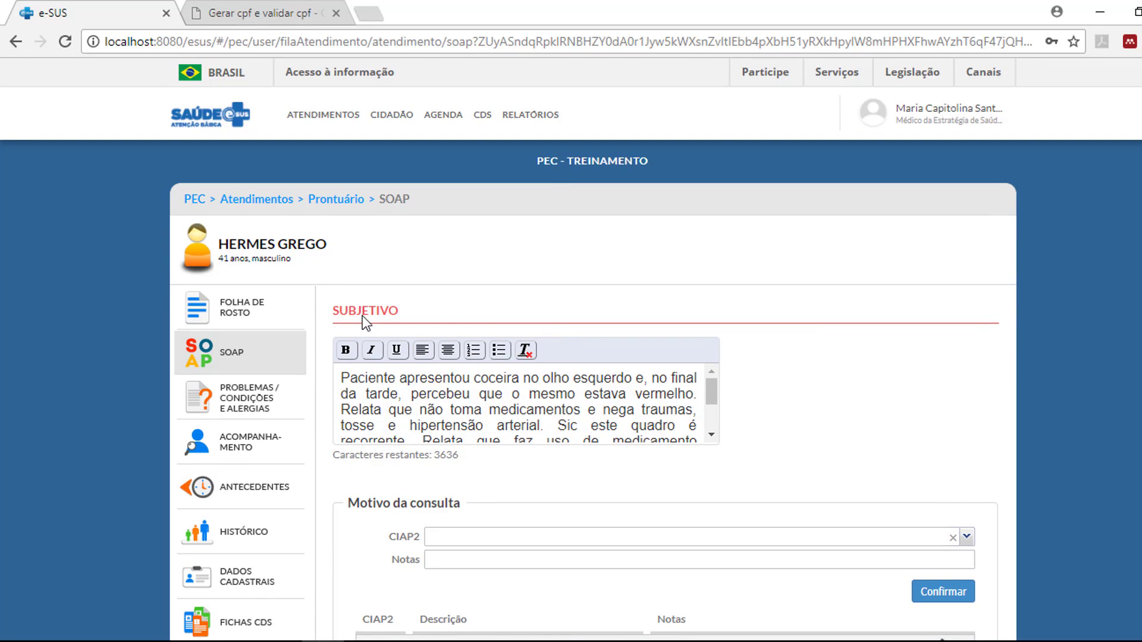
pyautogui.click(232, 310)
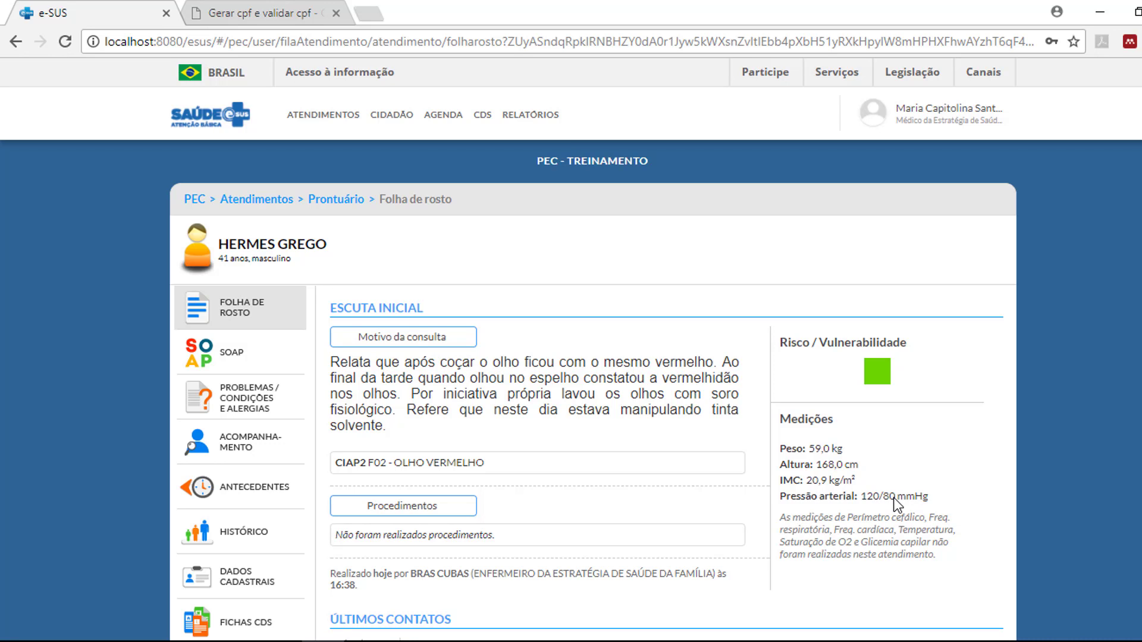
# Return to the SOAP record and enter a blood pressure of 120/80 mmHg under Sinais Vitais in the Objetivo section
pyautogui.click(232, 357)
pyautogui.scroll(-2, 657, 396)
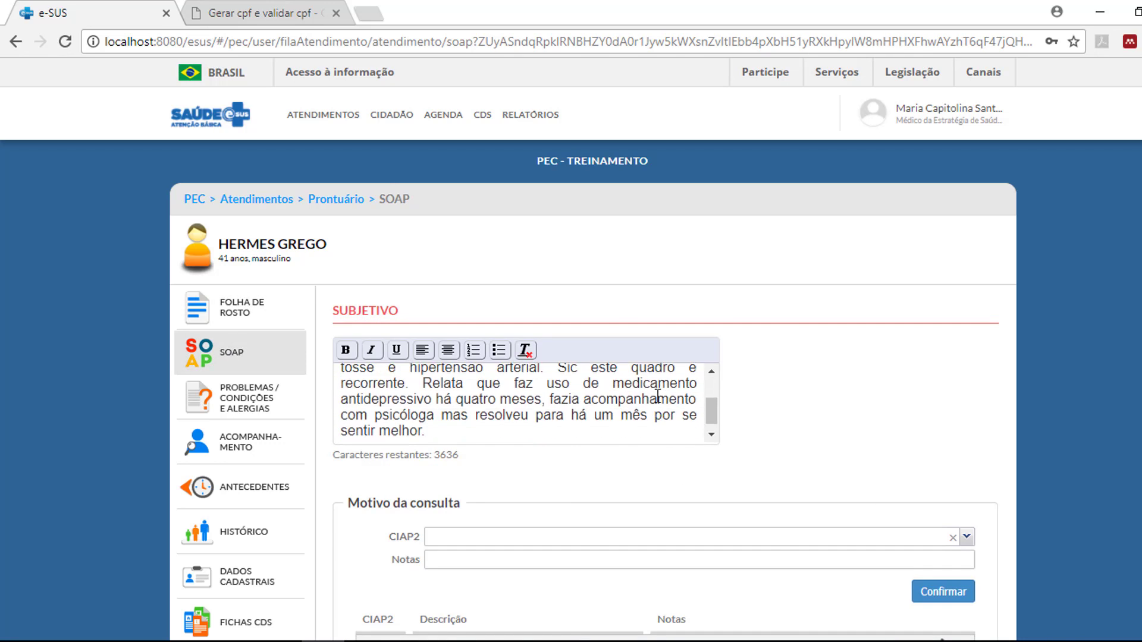
pyautogui.scroll(-10, 658, 396)
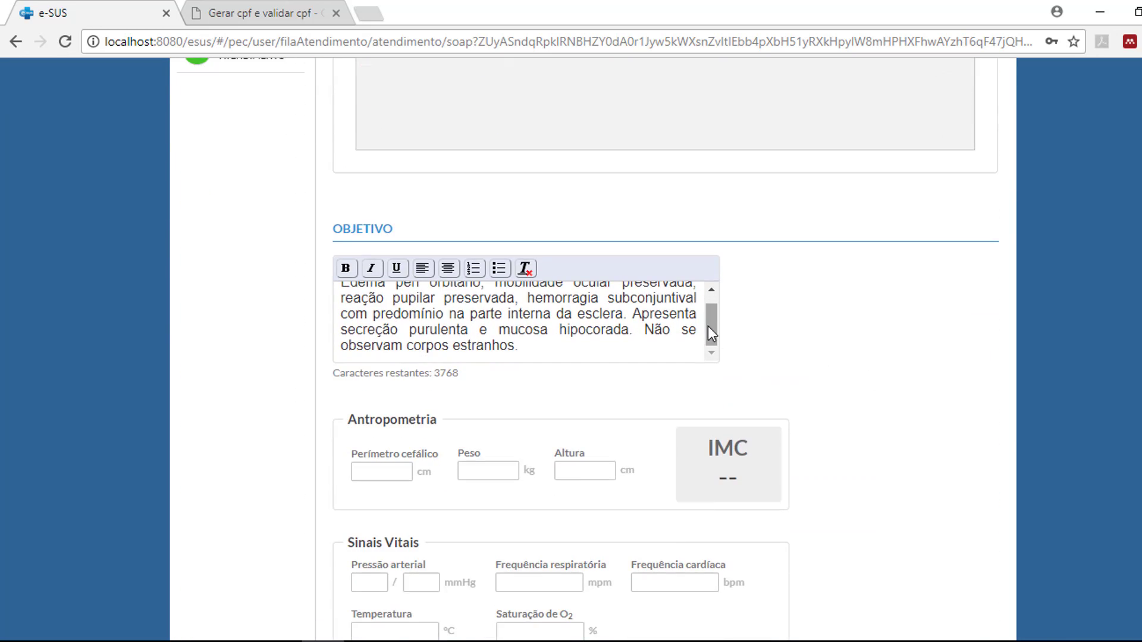
pyautogui.moveTo(708, 326); pyautogui.dragTo(709, 312)
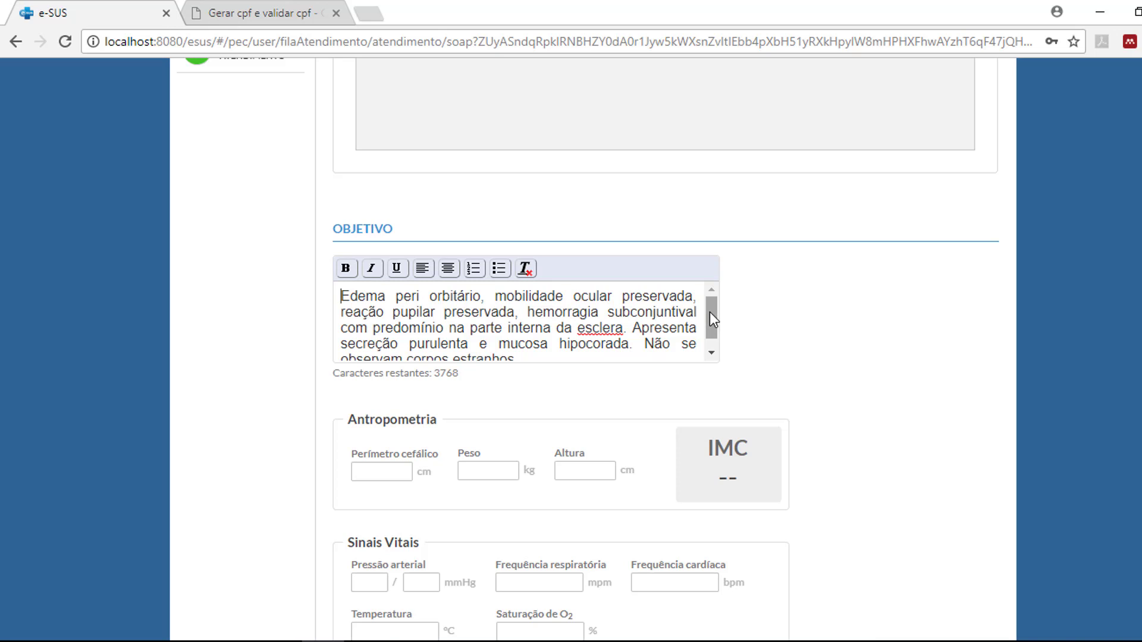
pyautogui.scroll(-2, 887, 349)
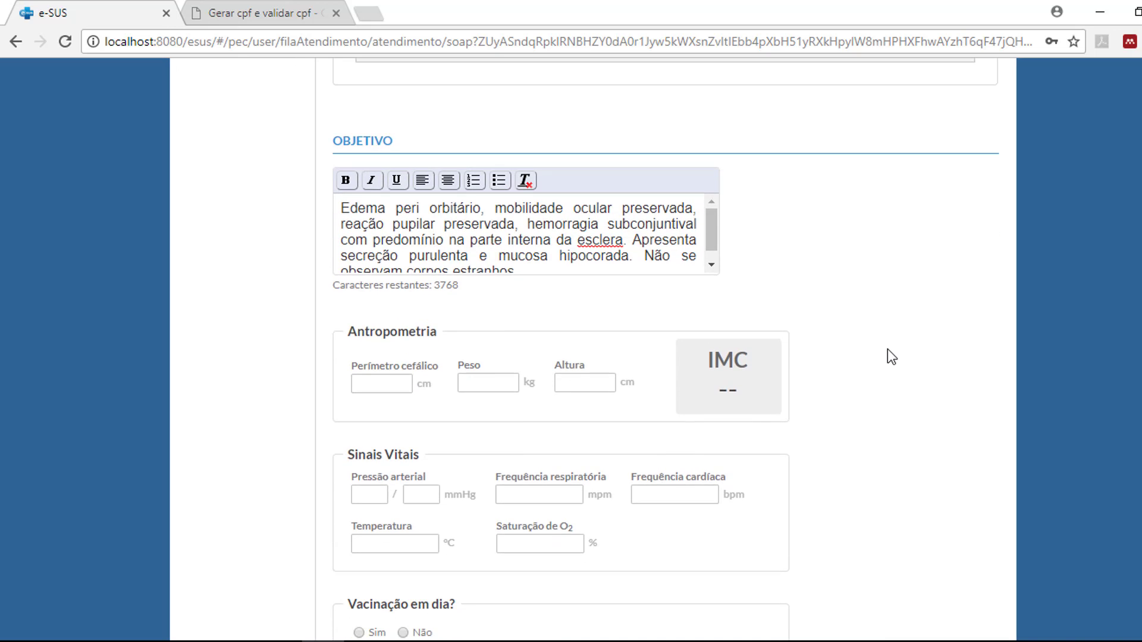
pyautogui.scroll(-2, 887, 349)
pyautogui.click(367, 404)
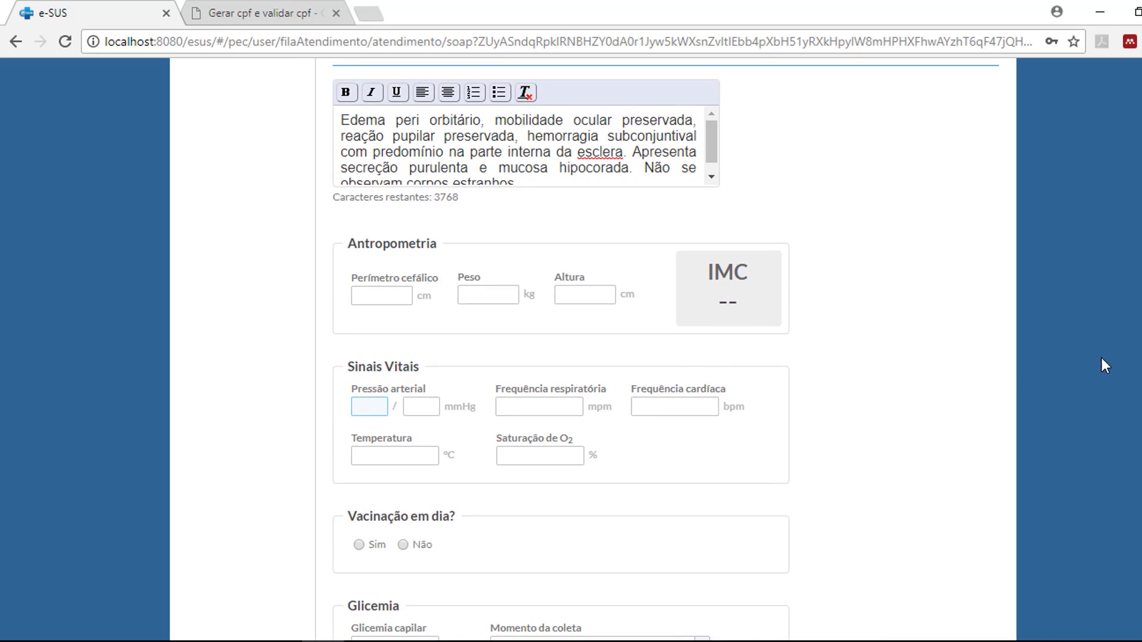
pyautogui.write('120')
pyautogui.click(423, 415)
pyautogui.write('80')
pyautogui.click(845, 480)
# Look over the vaccination, glycemia and exam blocks of Objetivo and the Avaliação section with its detected problem fields
pyautogui.scroll(-2, 844, 481)
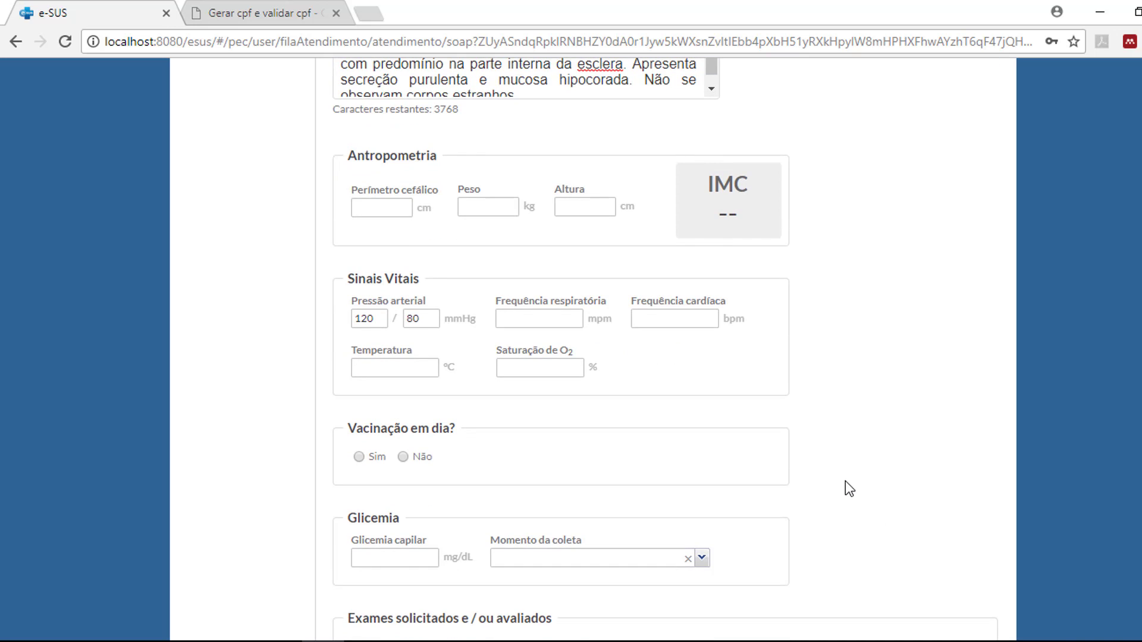
pyautogui.scroll(-3, 845, 487)
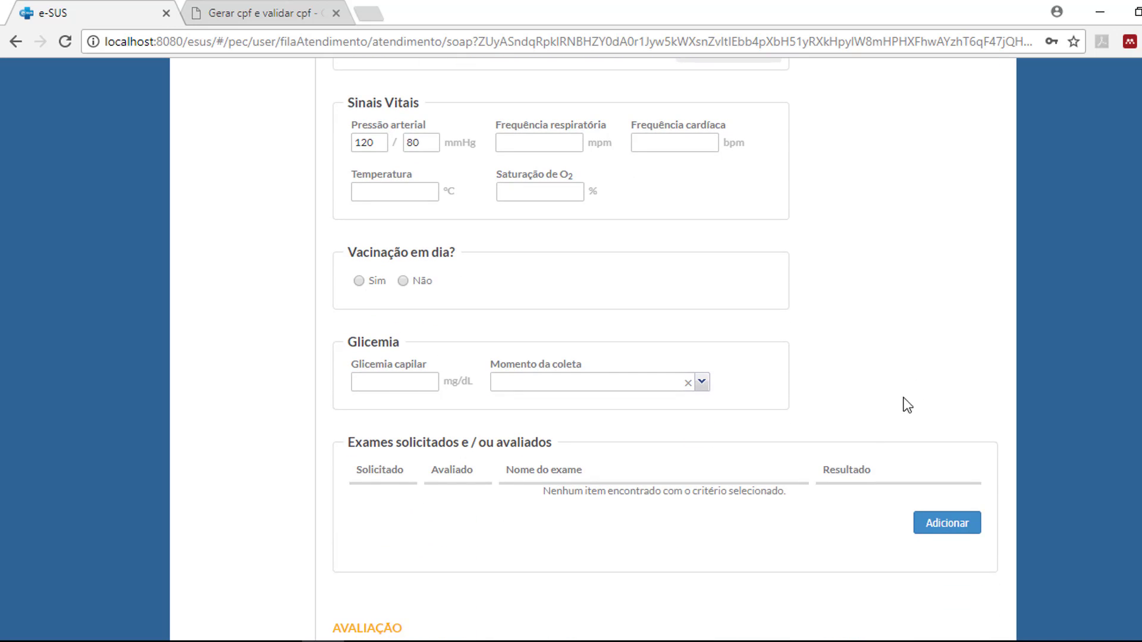
pyautogui.scroll(-1, 952, 336)
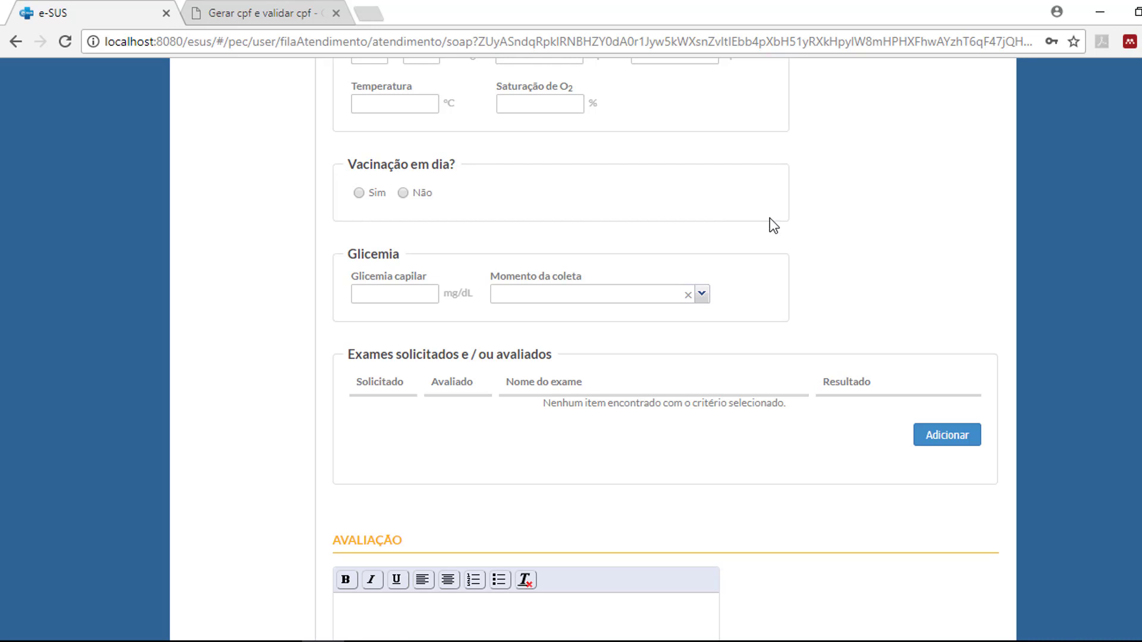
pyautogui.scroll(-1, 837, 223)
pyautogui.scroll(-1, 840, 225)
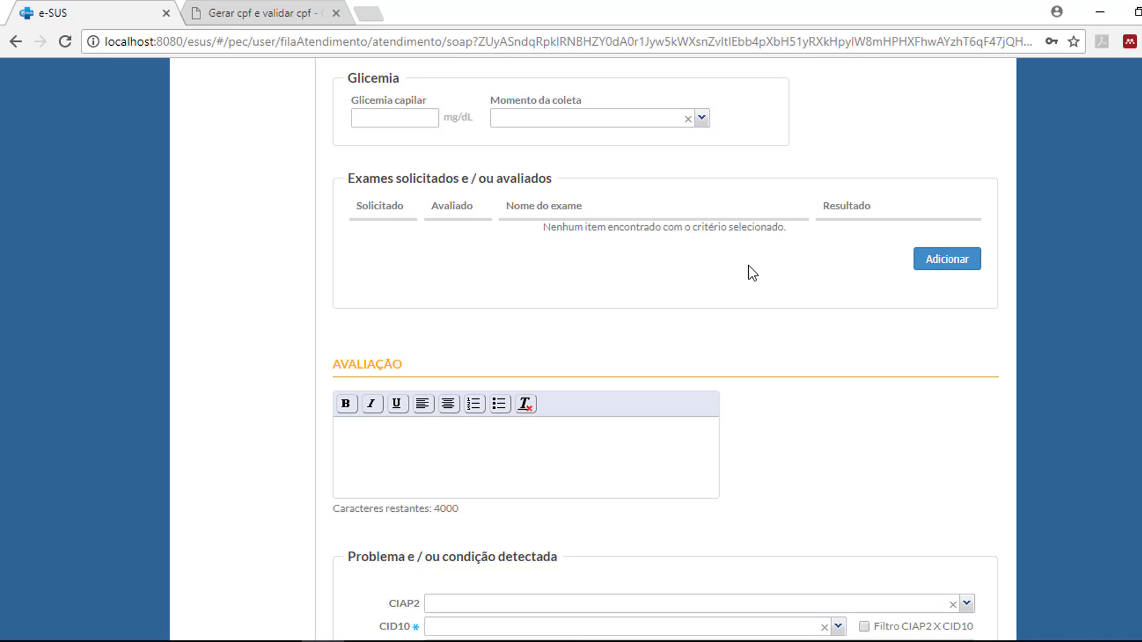
pyautogui.scroll(-5, 748, 265)
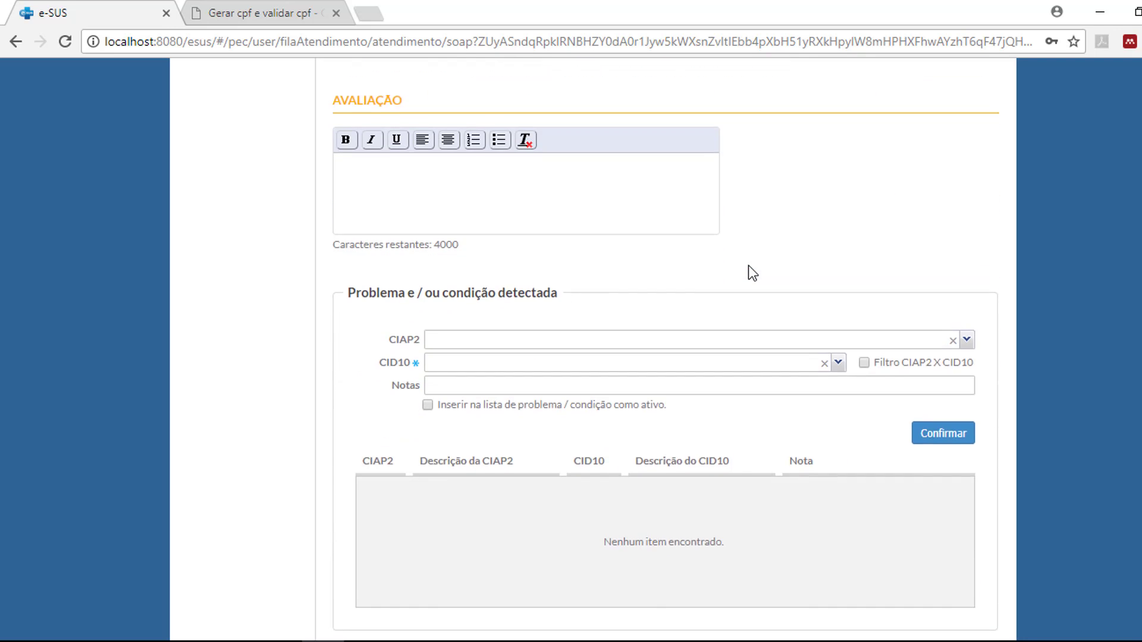
# Write the Avaliação note "Trauma ocular com hemorragia conjuntival."
pyautogui.click(665, 189)
pyautogui.write('Trauma ocular com hemorragia conjuntival.')
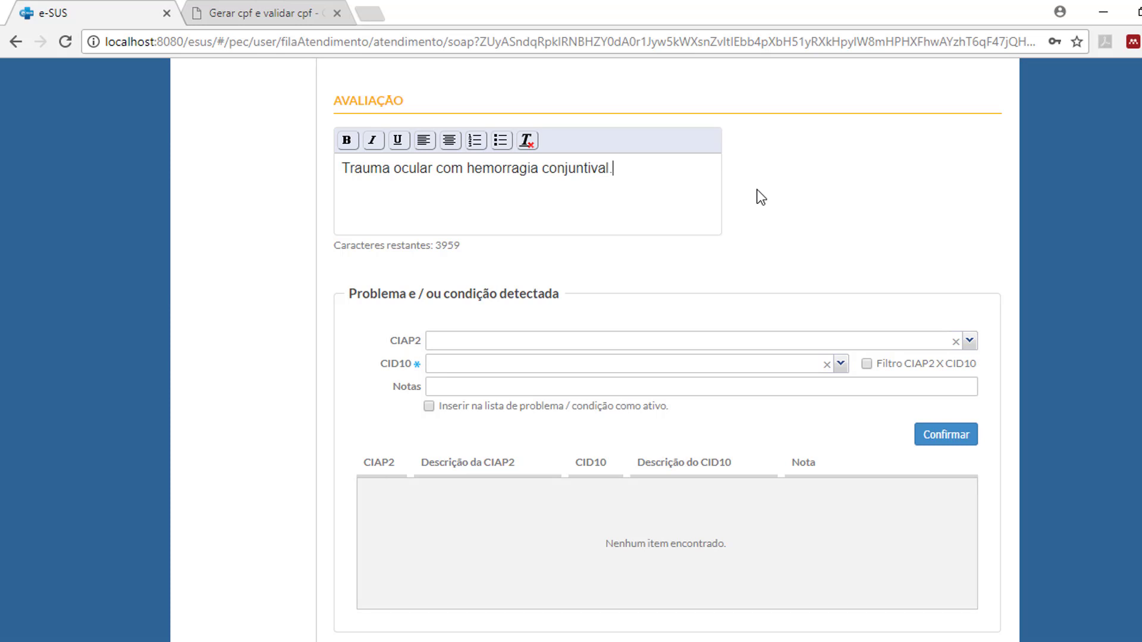
# Add the CID10 code H113 - HEMORRAGIA CONJUNTIVAL to the detected problems list without choosing a CIAP2 code
pyautogui.scroll(-2, 758, 189)
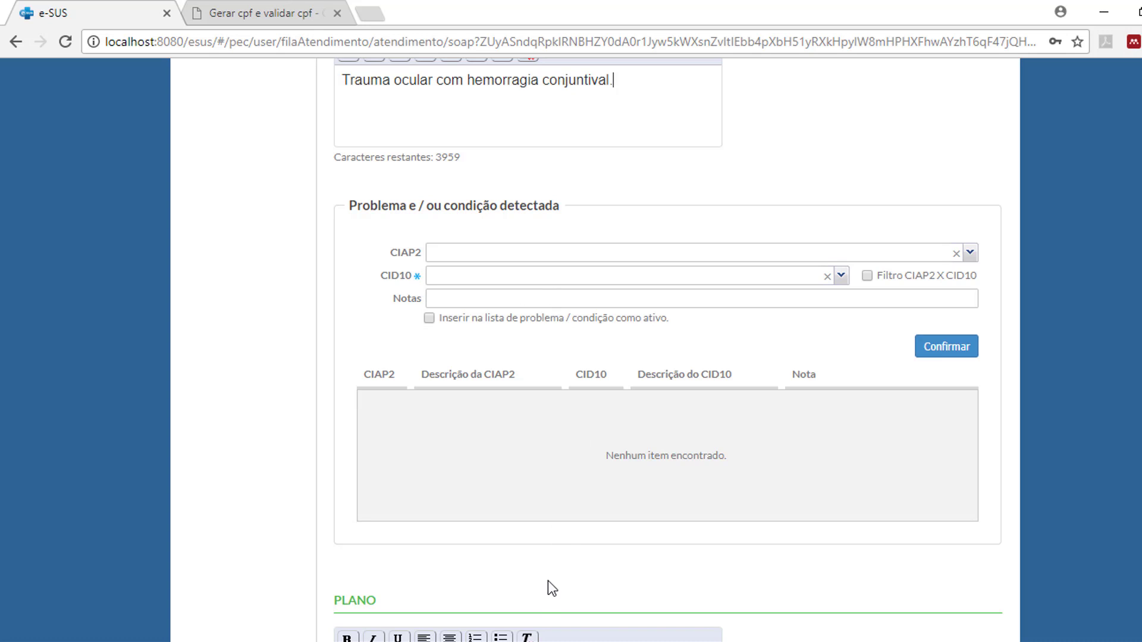
pyautogui.click(841, 276)
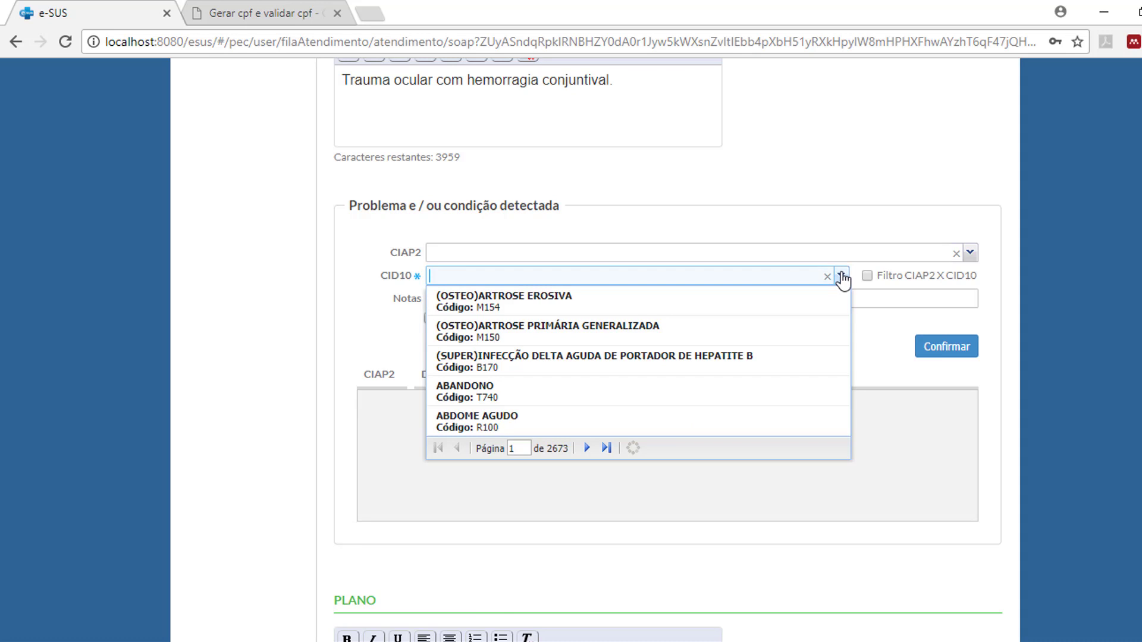
pyautogui.write('he')
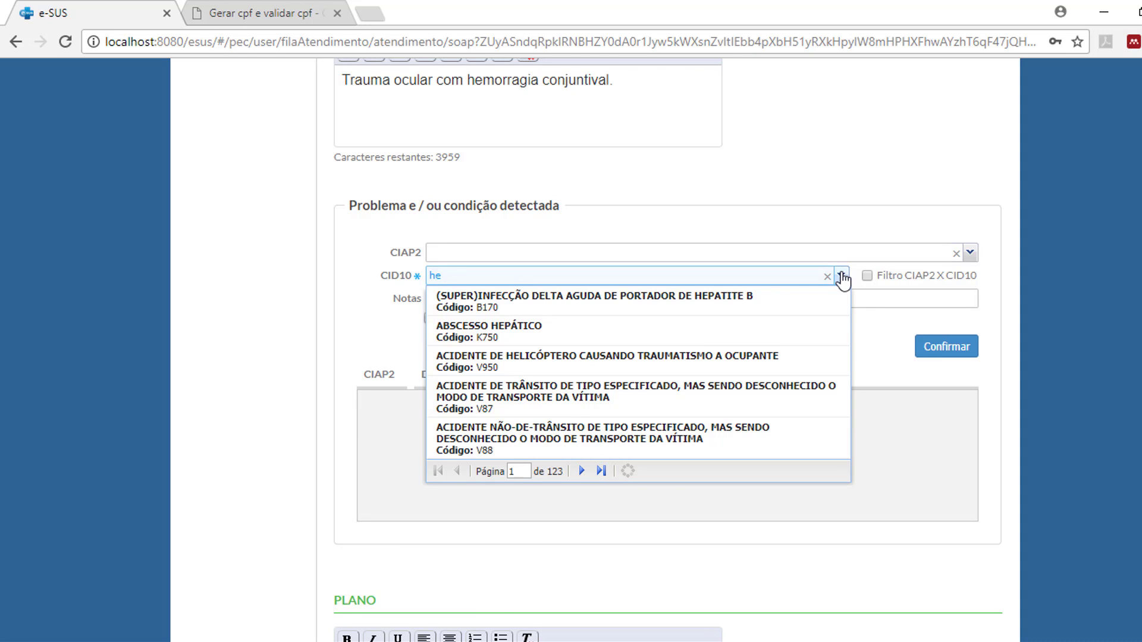
pyautogui.write('morra')
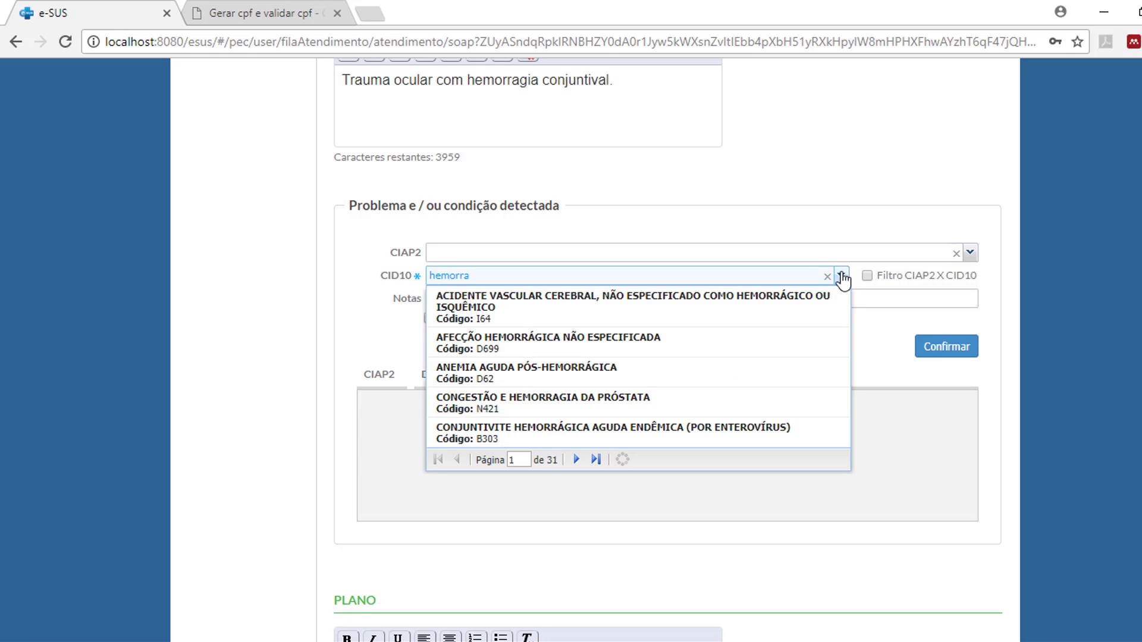
pyautogui.write('gia conj')
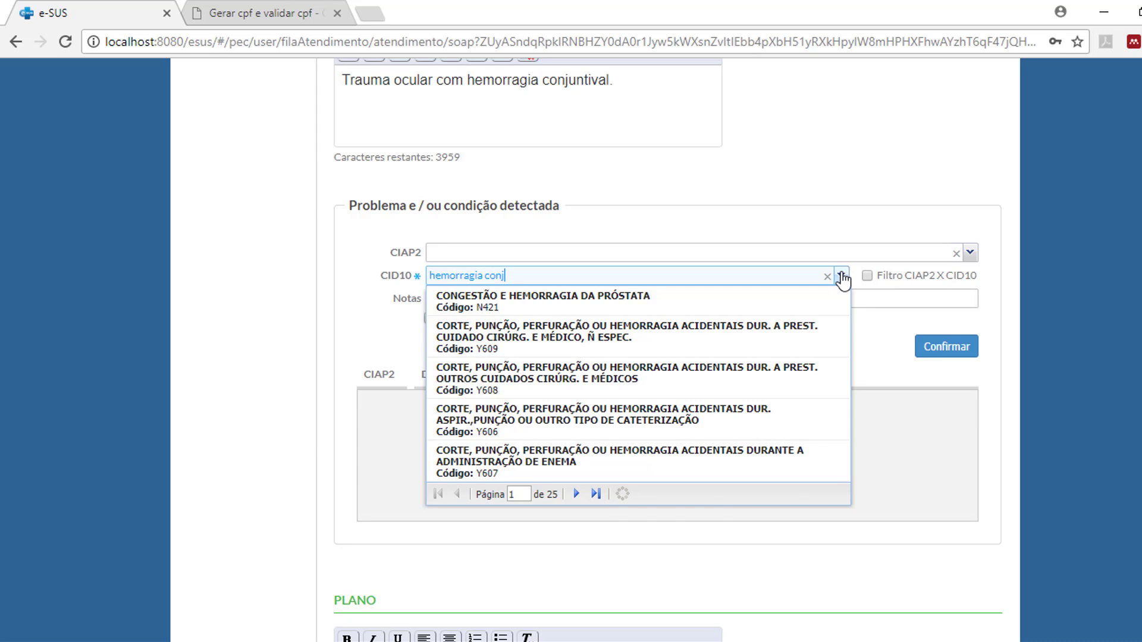
pyautogui.click(776, 307)
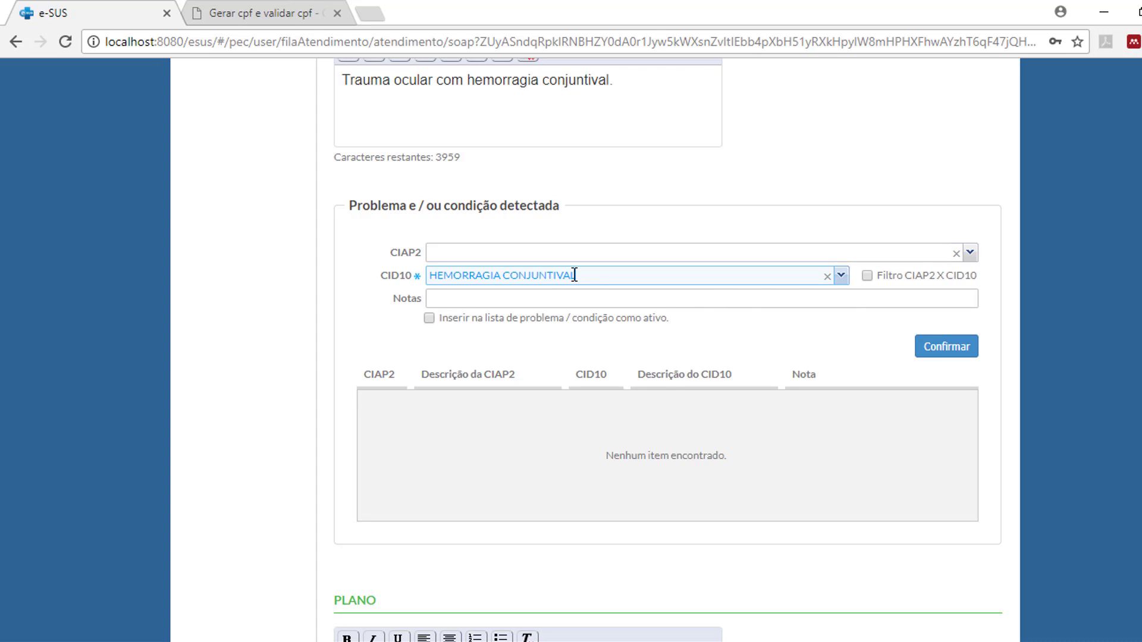
pyautogui.click(957, 350)
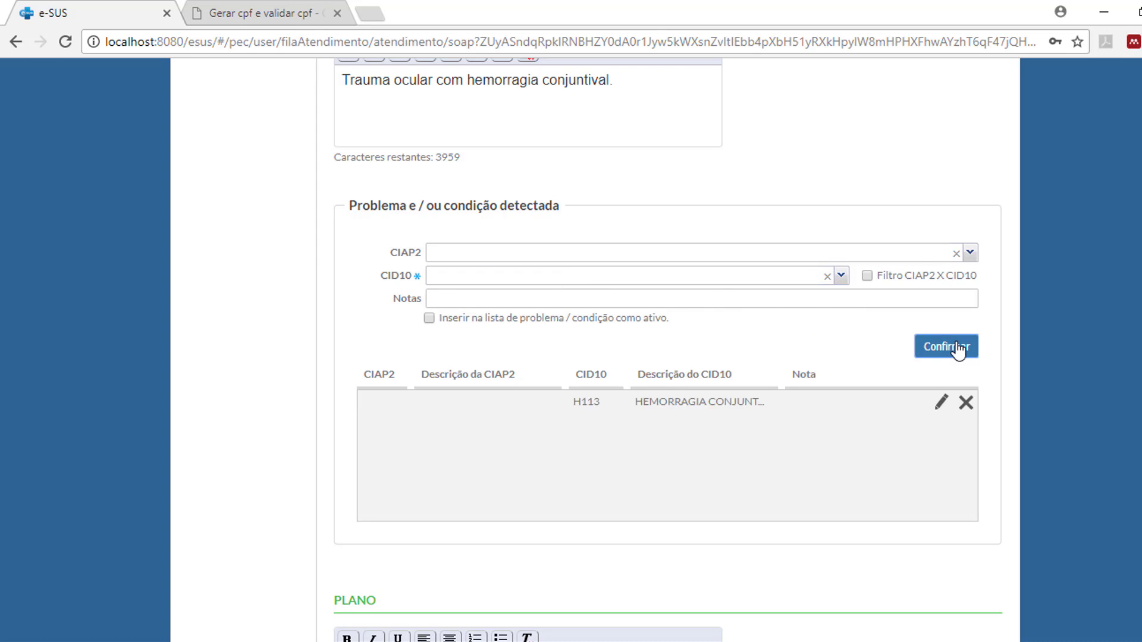
# Reopen and reconfirm the listed H113 entry, and delete it from the detected problems list
pyautogui.click(941, 402)
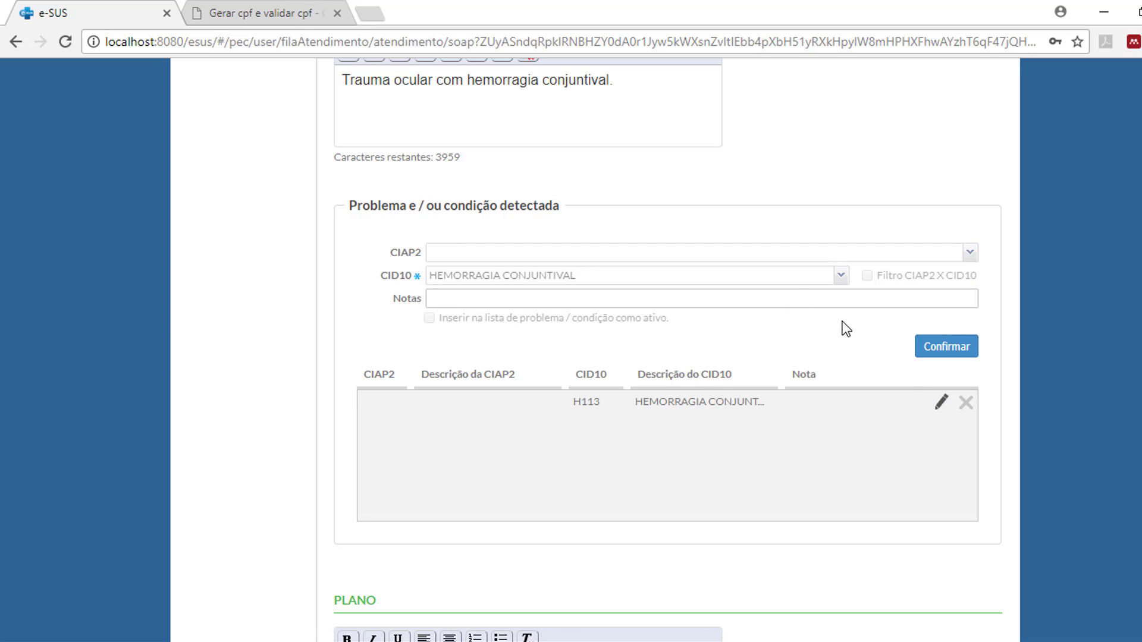
pyautogui.click(921, 343)
pyautogui.click(965, 402)
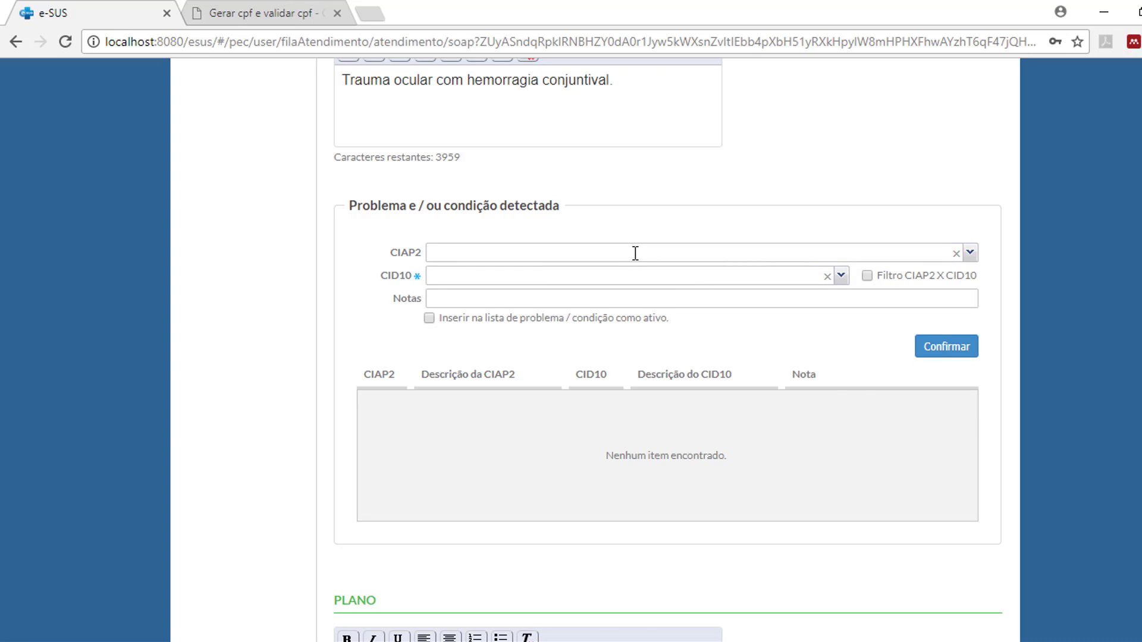
# Search for "hemorragia ocular" and choose CIAP2 code F75 - CONTUSÃO/HEMORRAGIA OCULAR as the detected problem
pyautogui.click(637, 253)
pyautogui.write('he')
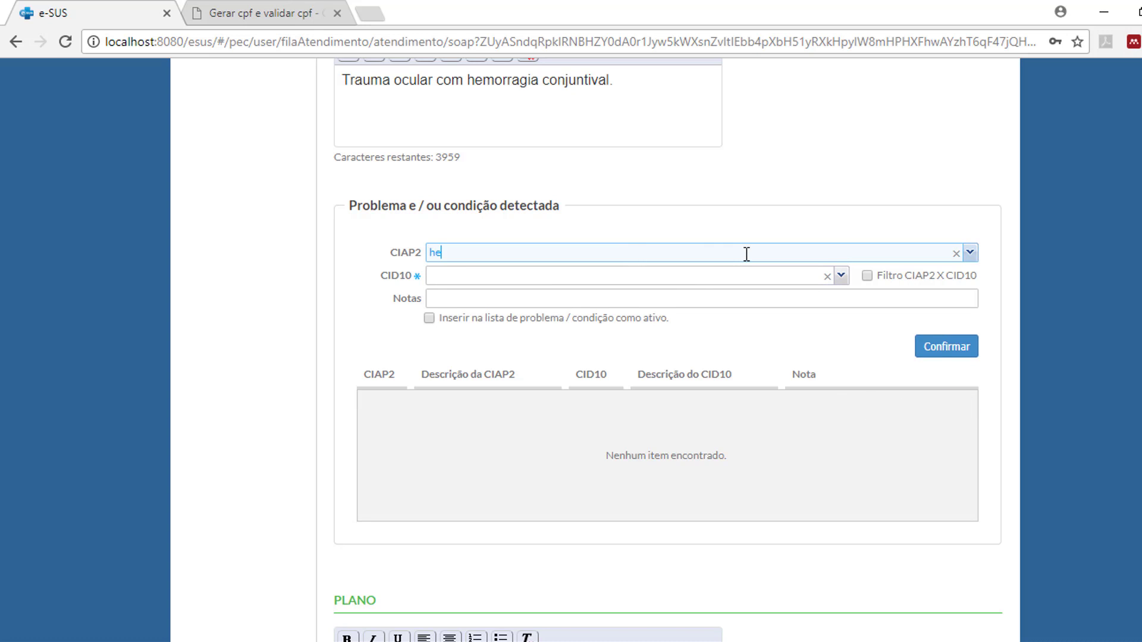
pyautogui.write('morragia')
pyautogui.doubleClick(486, 252)
pyautogui.write('hemorragi')
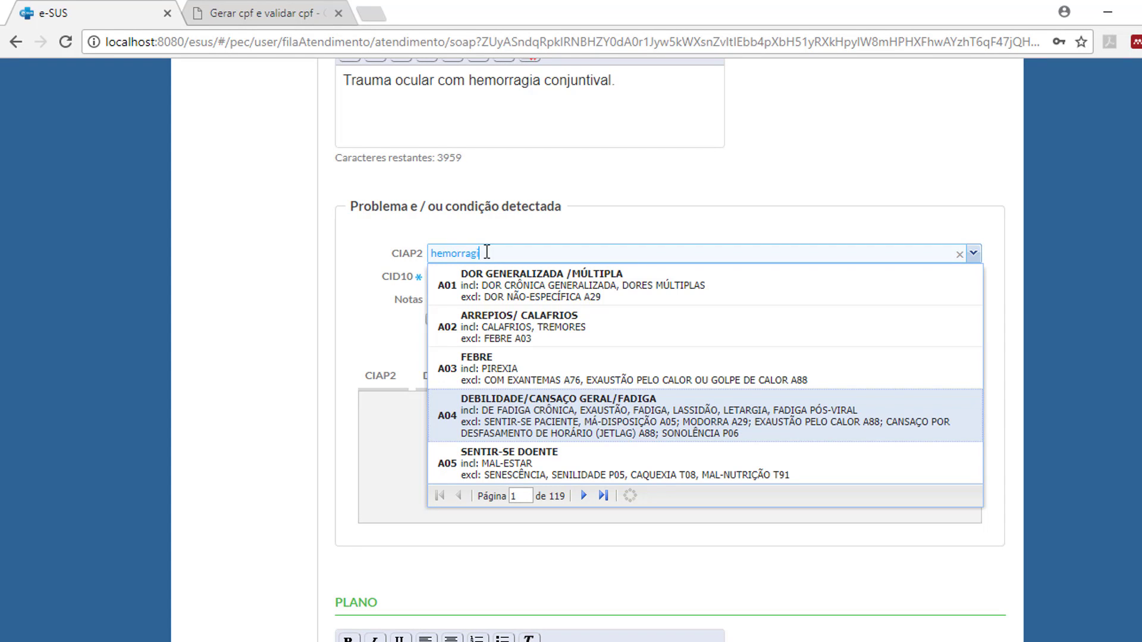
pyautogui.write('a ocular')
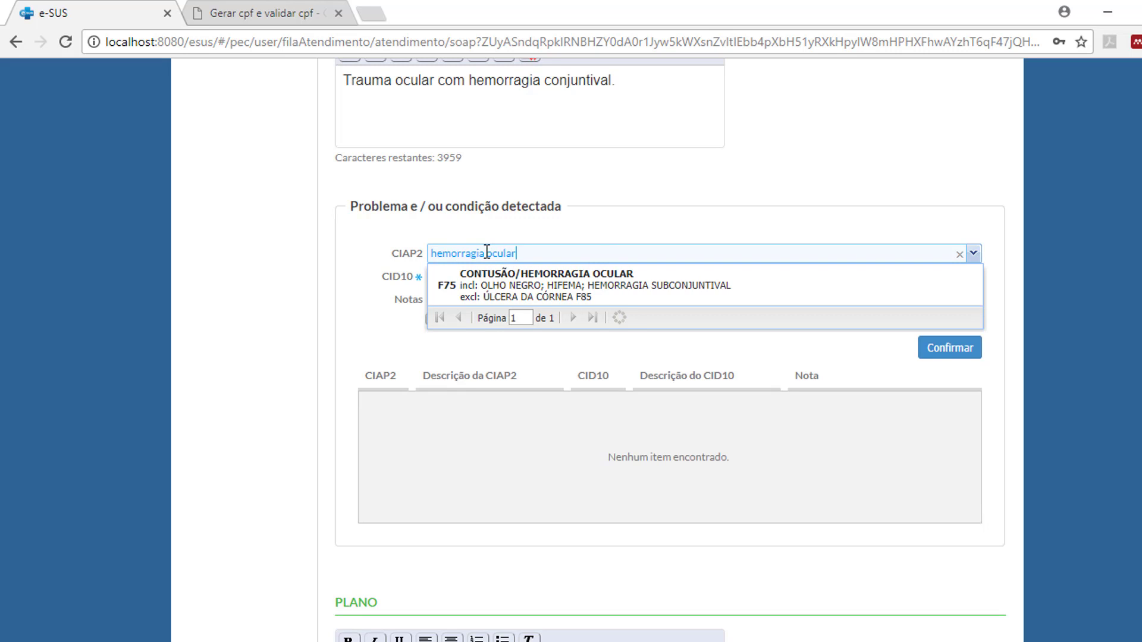
pyautogui.click(525, 294)
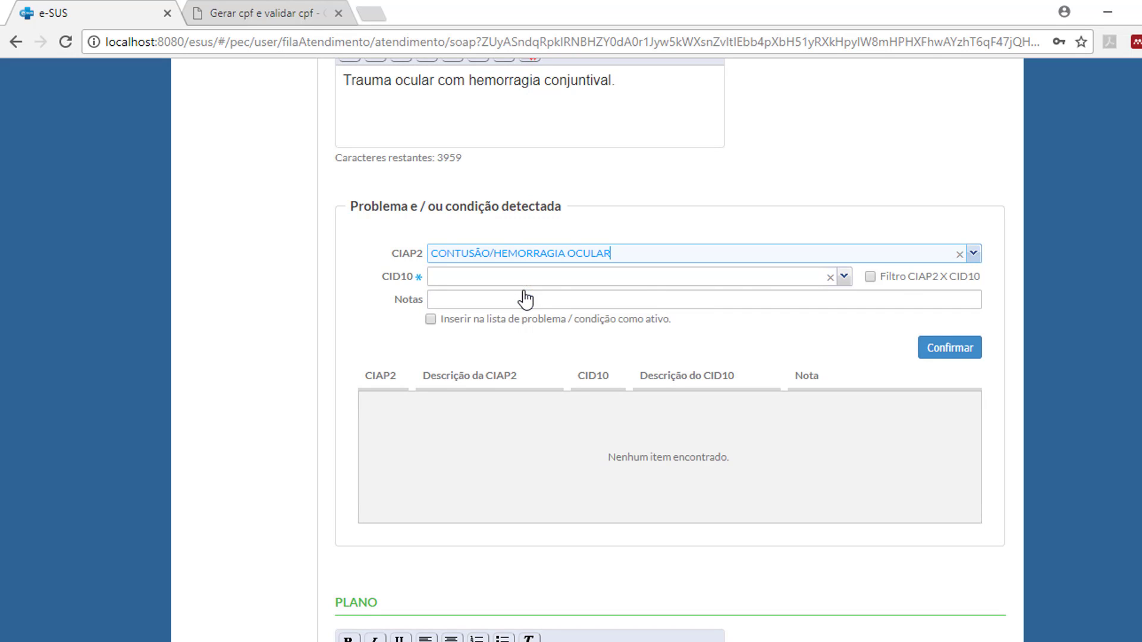
# Filter the CID10 options by the chosen CIAP2, select H113 - HEMORRAGIA CONJUNTIVAL, and add the problem to the list
pyautogui.click(871, 275)
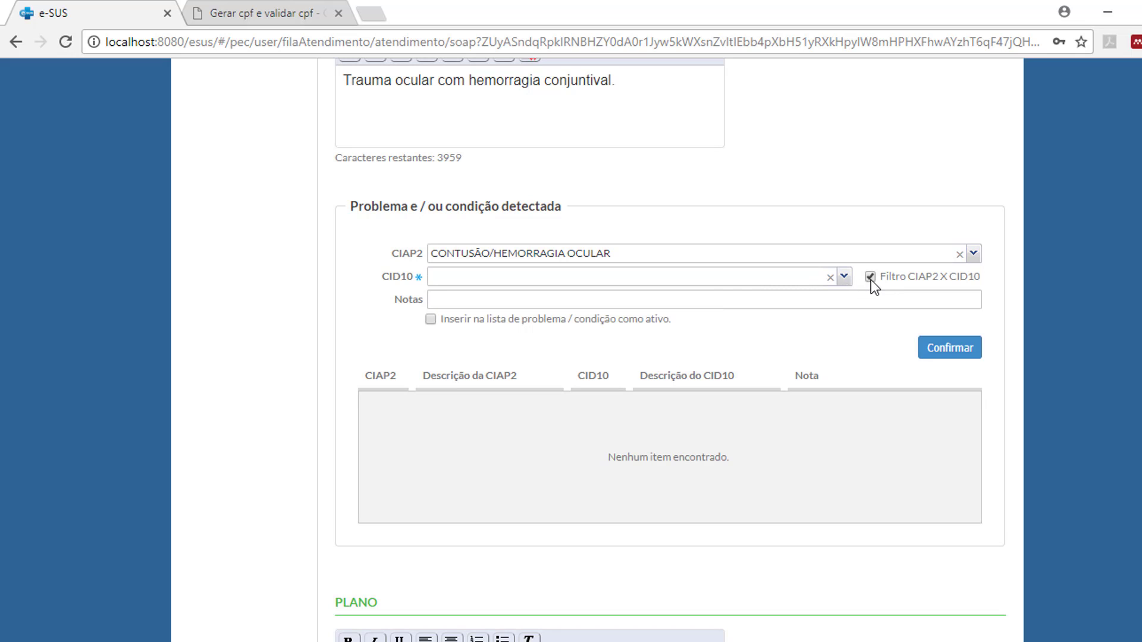
pyautogui.click(844, 277)
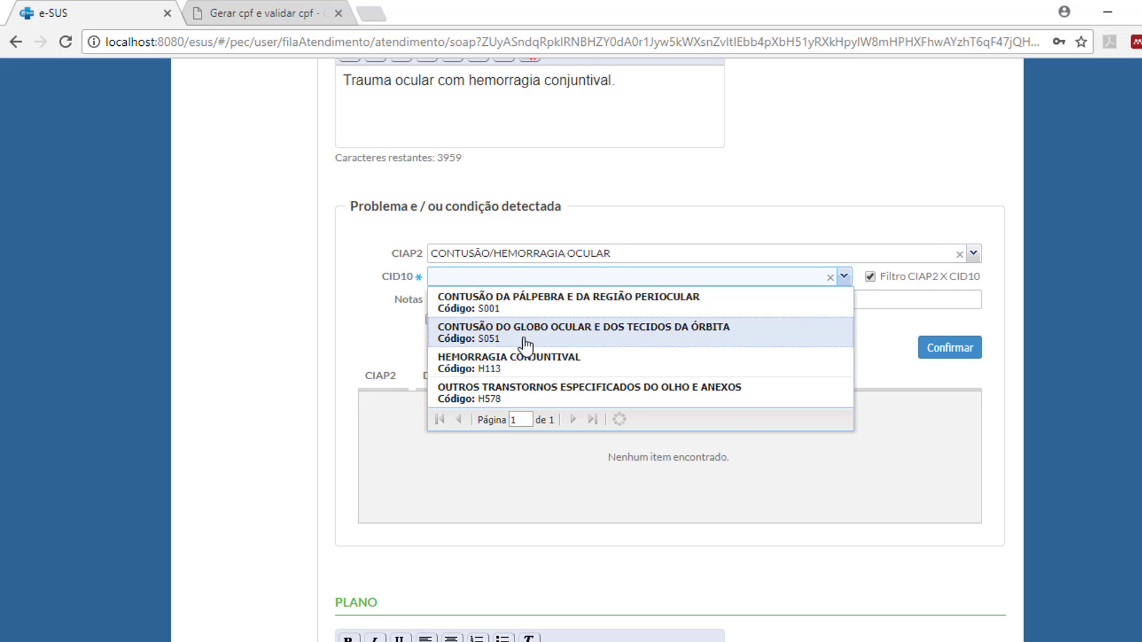
pyautogui.click(524, 370)
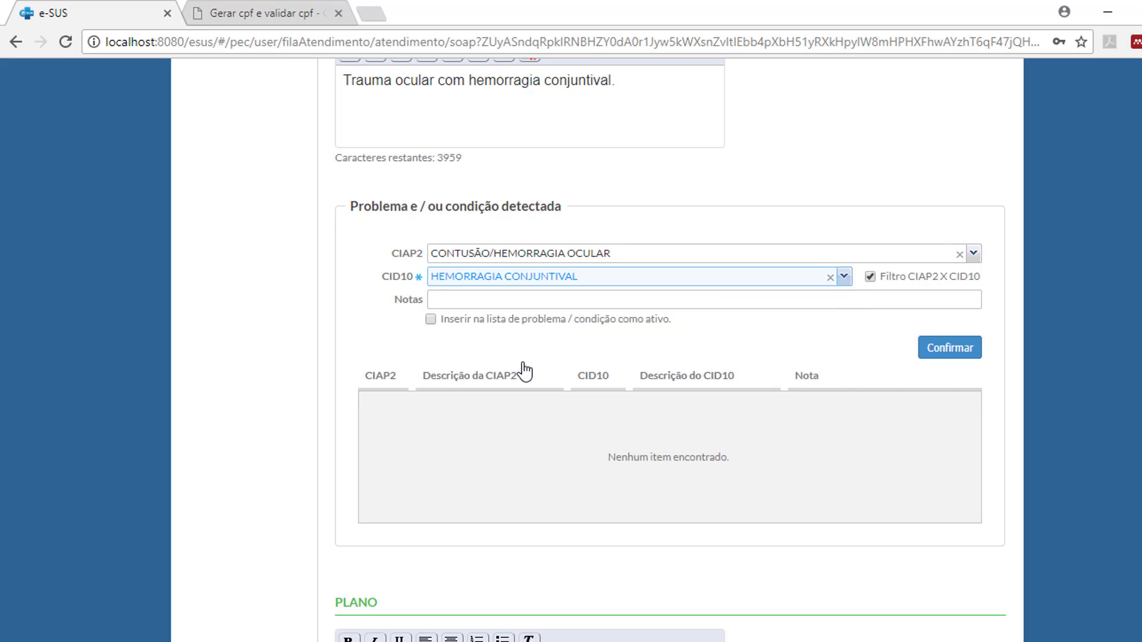
pyautogui.click(939, 356)
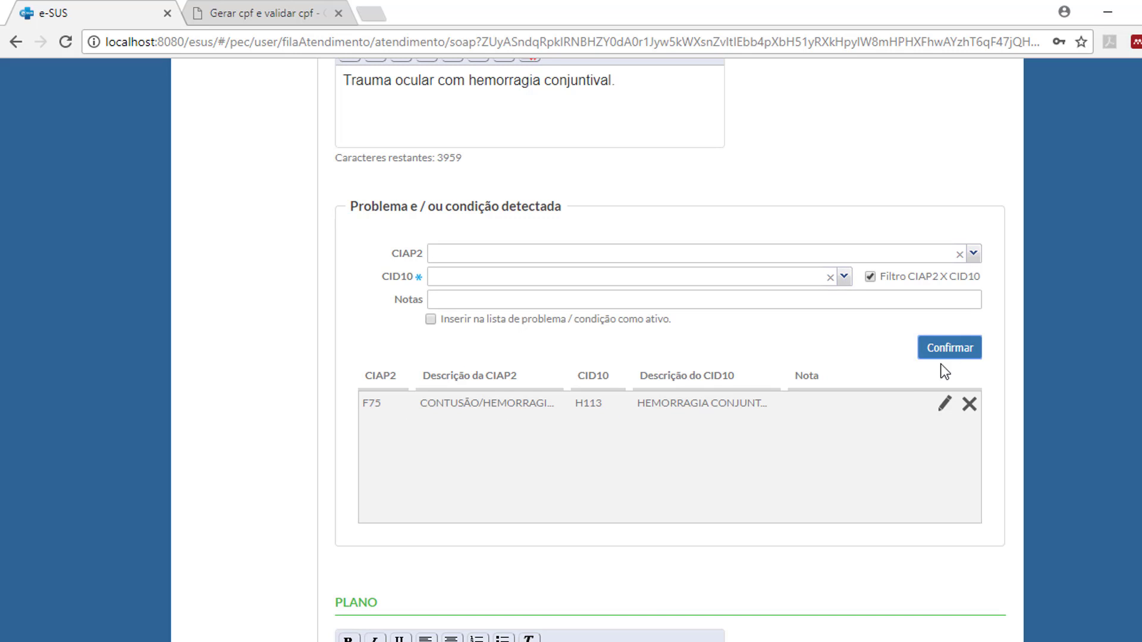
# Write the Plano note with eye-protection advice, Dextrana and acetato de Prednisolona prescription, eye cleaning with damp cotton, and return to psychotherapy with the psychologist
pyautogui.scroll(-3, 795, 434)
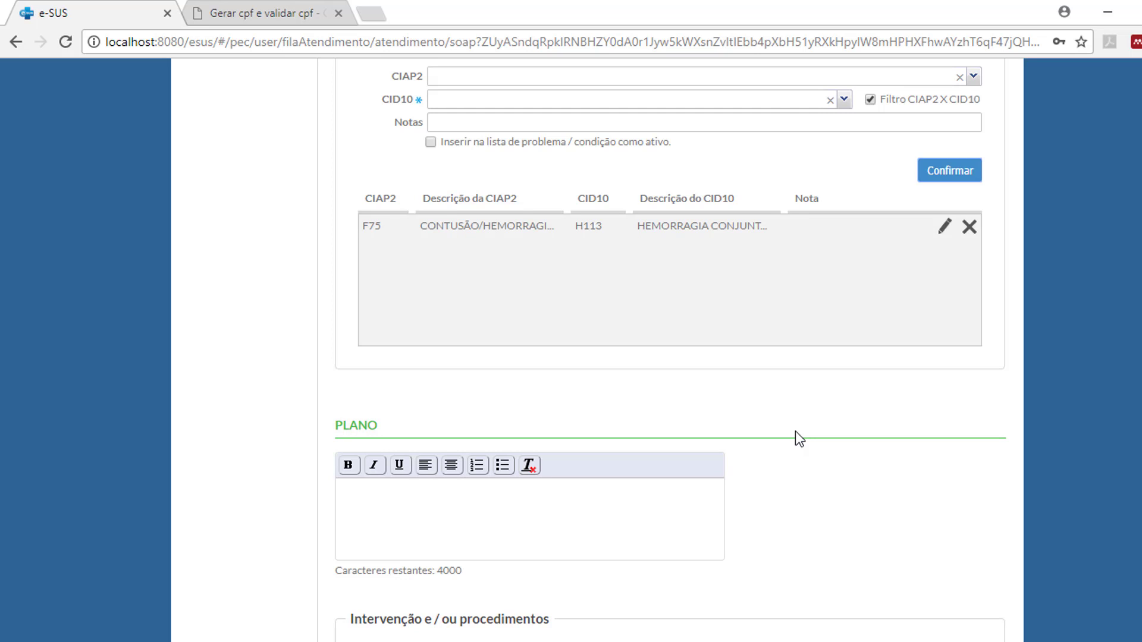
pyautogui.scroll(-2, 795, 431)
pyautogui.scroll(-2, 795, 431)
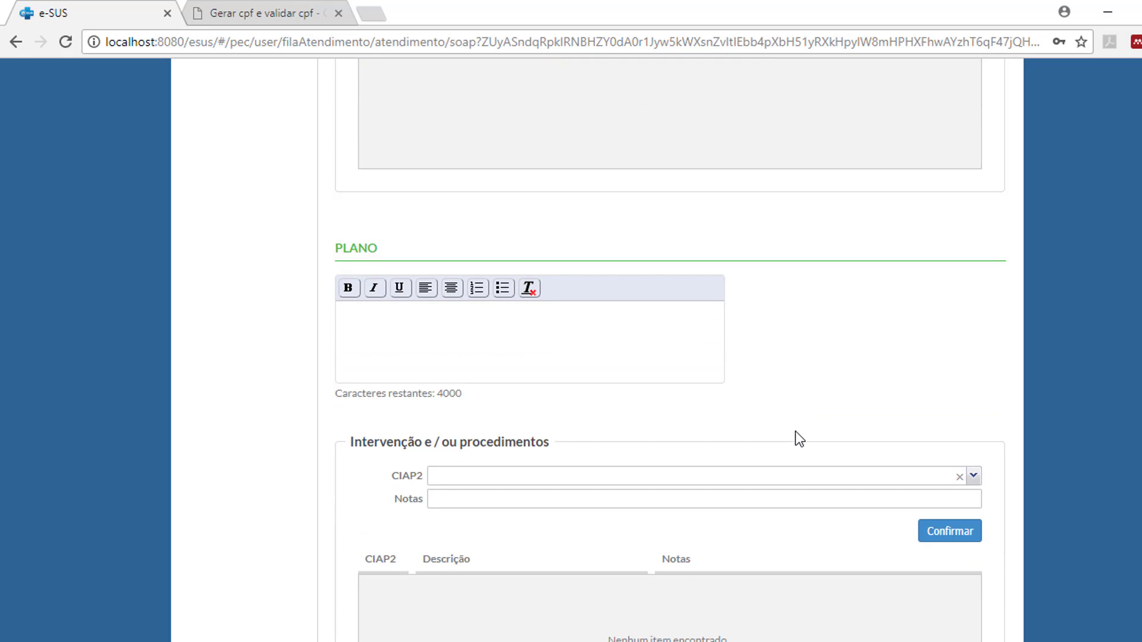
pyautogui.scroll(-3, 794, 438)
pyautogui.click(399, 175)
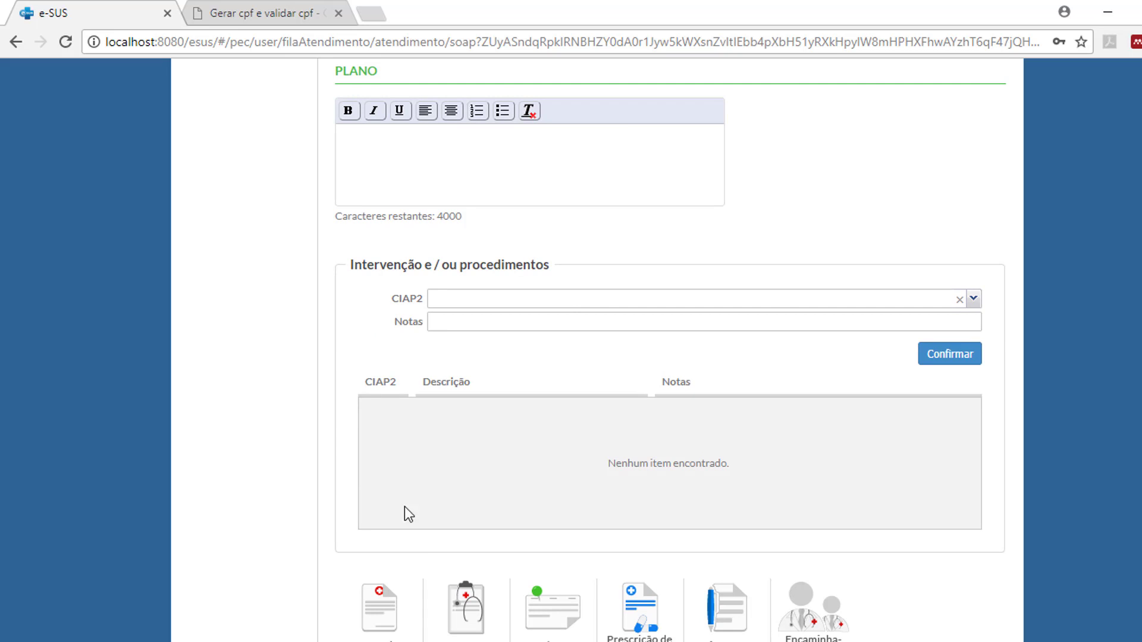
pyautogui.write('Oriento evitar coçar o olho, poeira e praia. Sempre utilizar óculos como proteção ocular. Prescrevo Dextrana e acetato de Prednisolona. Oriento a limpeza do olho com algodão umedecido. Oriento retorno ao tratamento psicoterápico com psicólogo.')
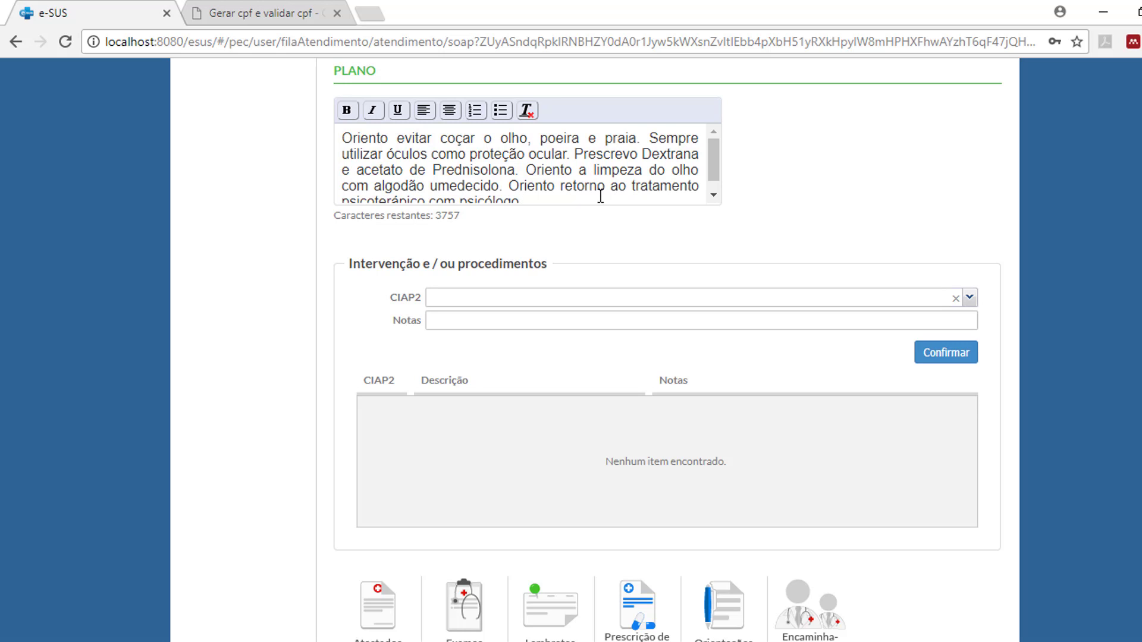
pyautogui.moveTo(715, 169); pyautogui.dragTo(719, 188)
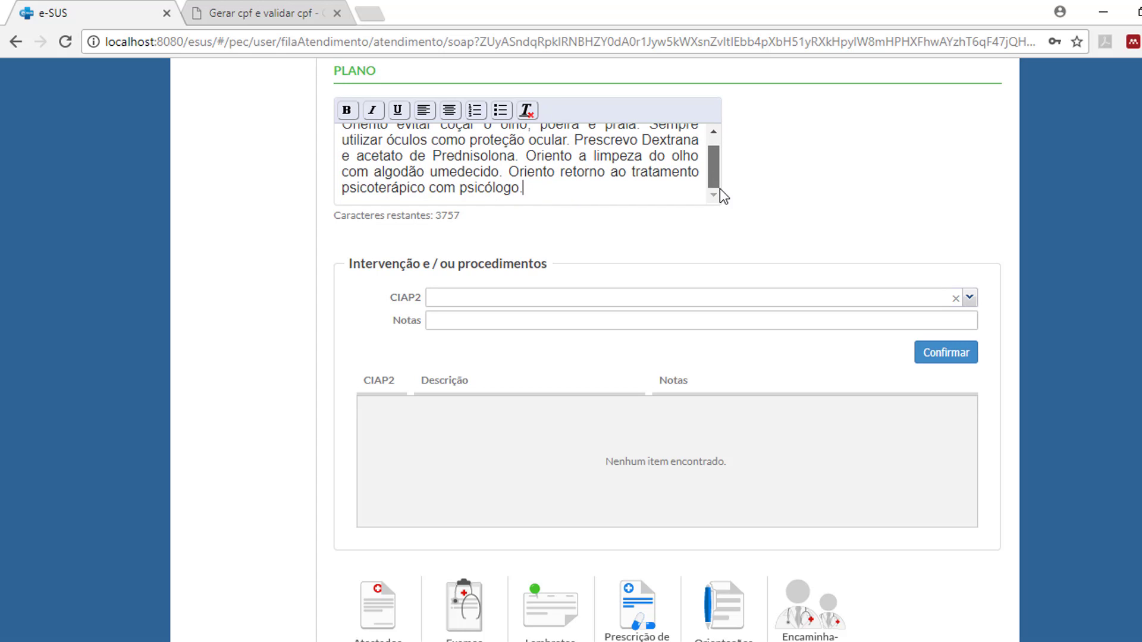
# Open the form for adding a medication to this consultation's prescription
pyautogui.scroll(-2, 644, 219)
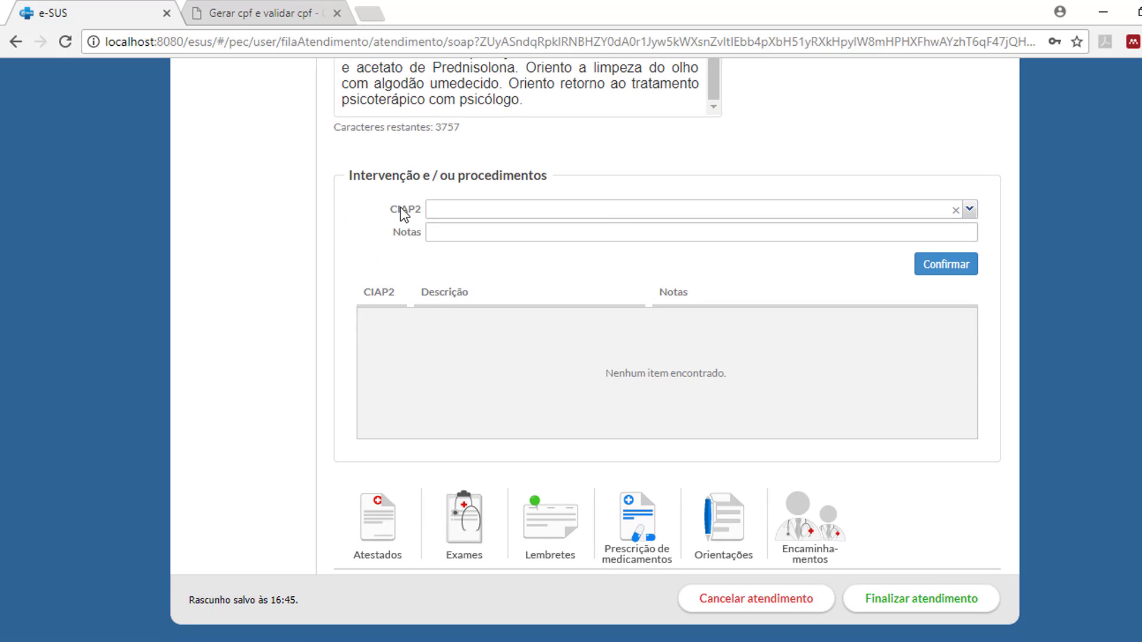
pyautogui.click(481, 213)
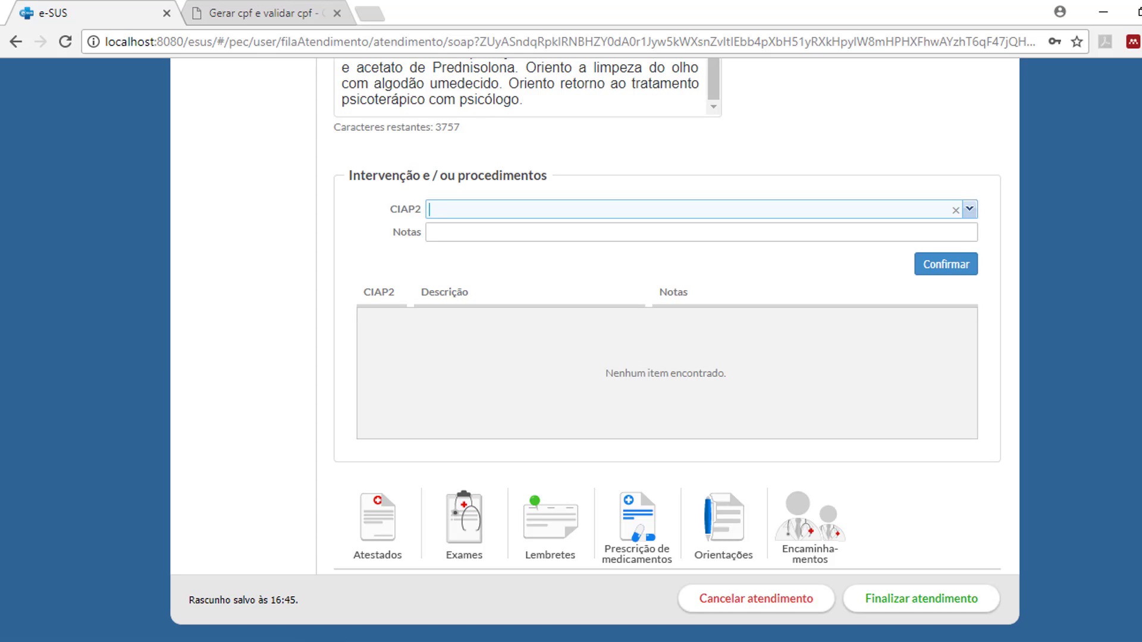
pyautogui.scroll(2, 666, 351)
pyautogui.scroll(-2, 666, 351)
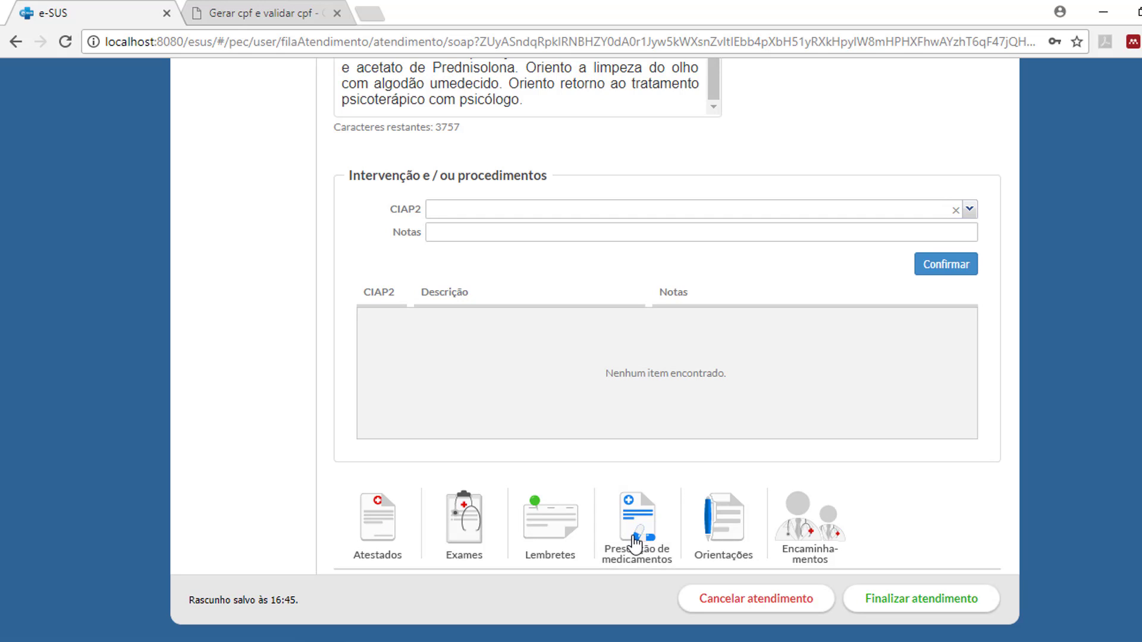
pyautogui.click(636, 542)
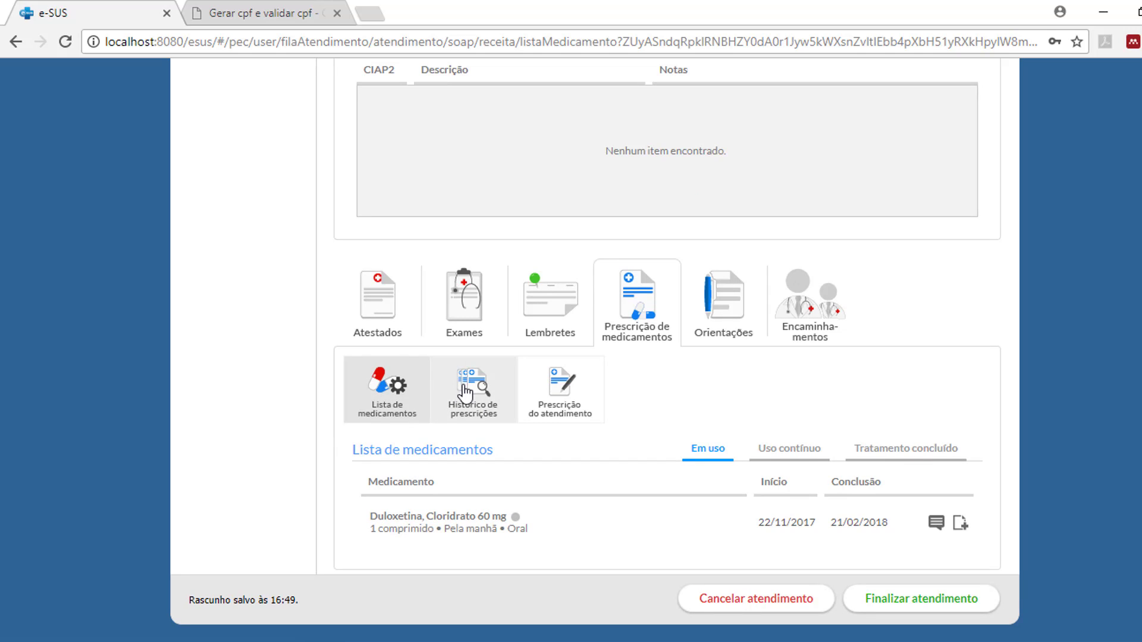
pyautogui.click(562, 384)
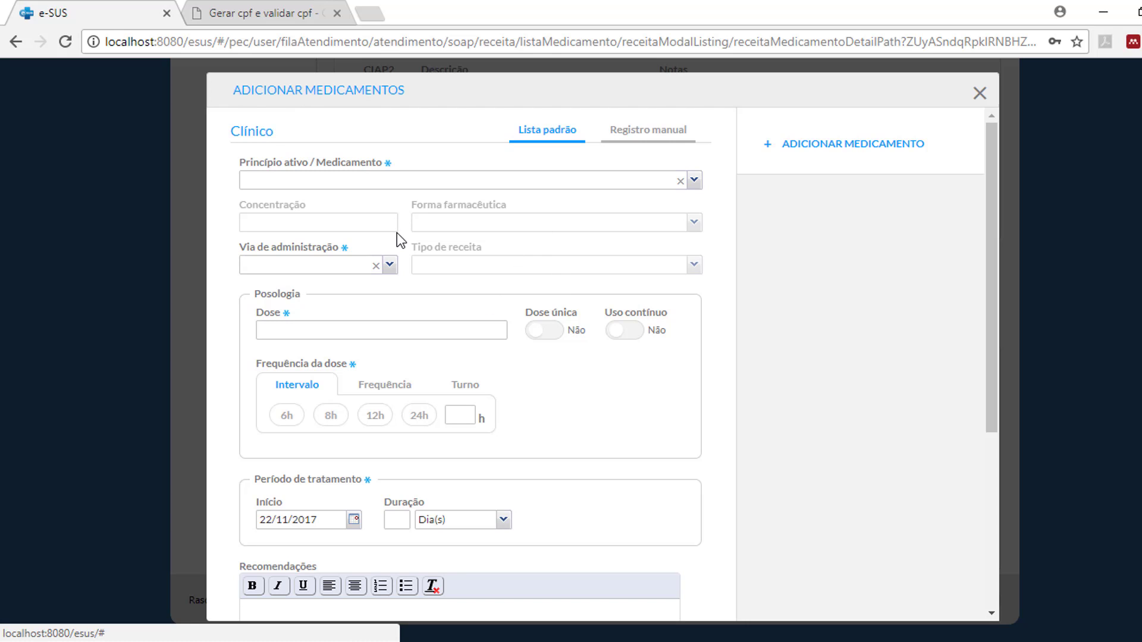
# Choose Metilprednisolona, Acetato 0,12 % ophthalmic suspension as the medication and set its administration route to Oftálmica
pyautogui.click(694, 180)
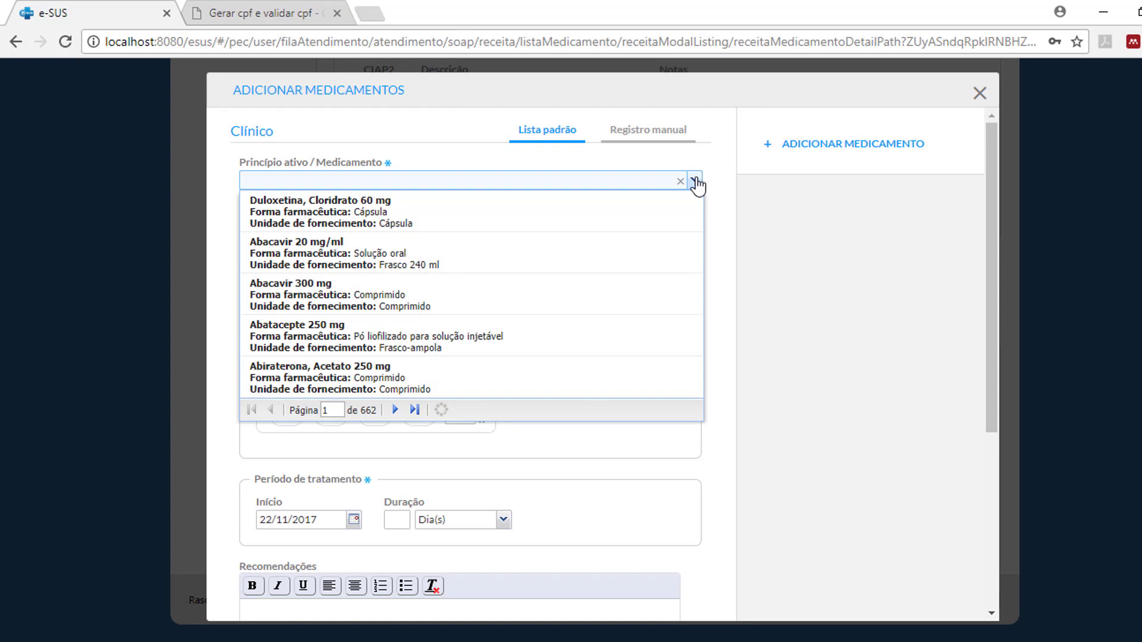
pyautogui.write('predni')
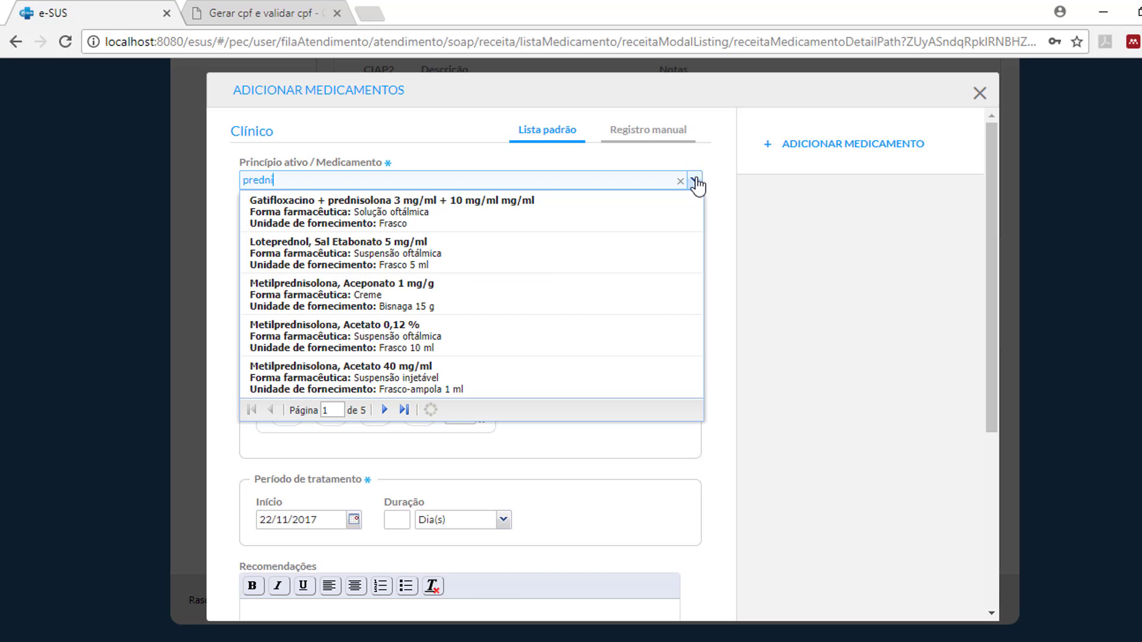
pyautogui.write('solona')
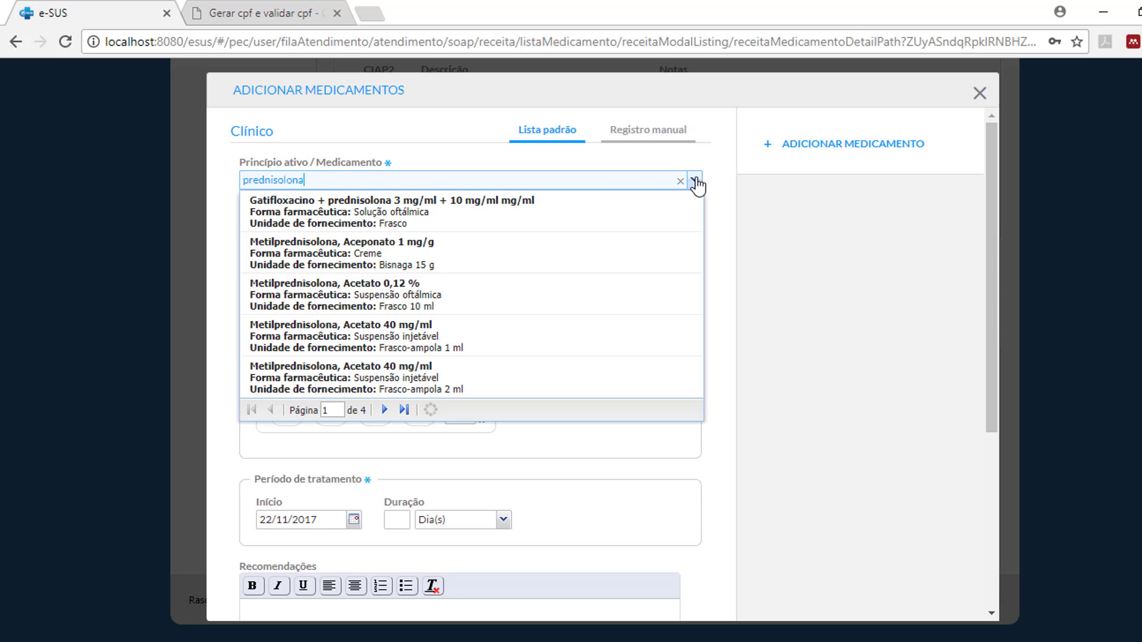
pyautogui.click(307, 307)
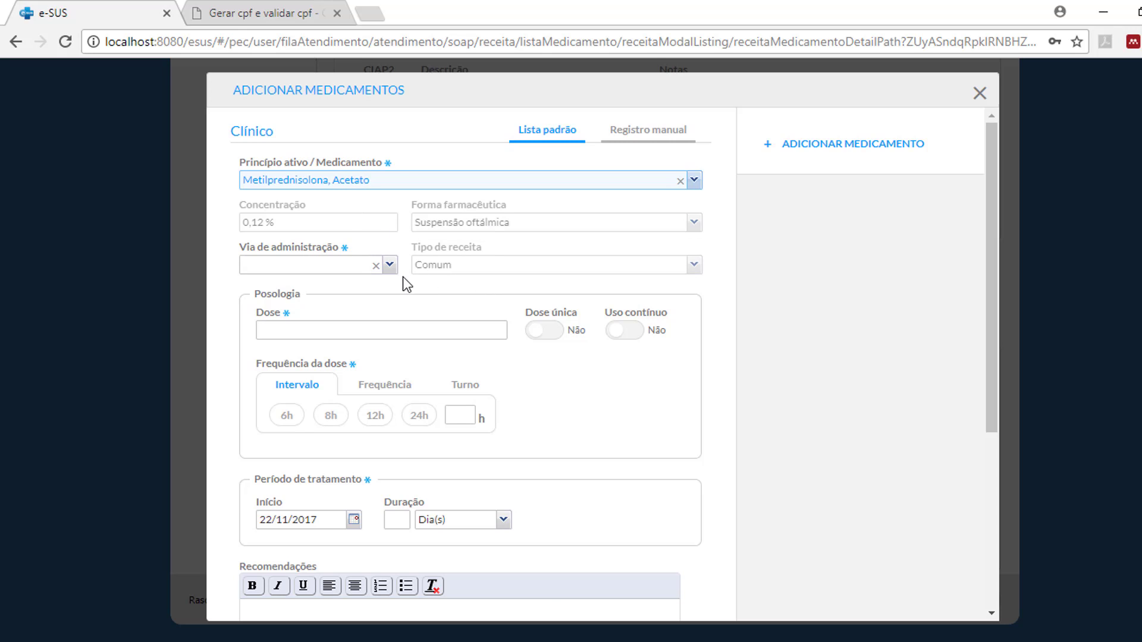
pyautogui.click(389, 266)
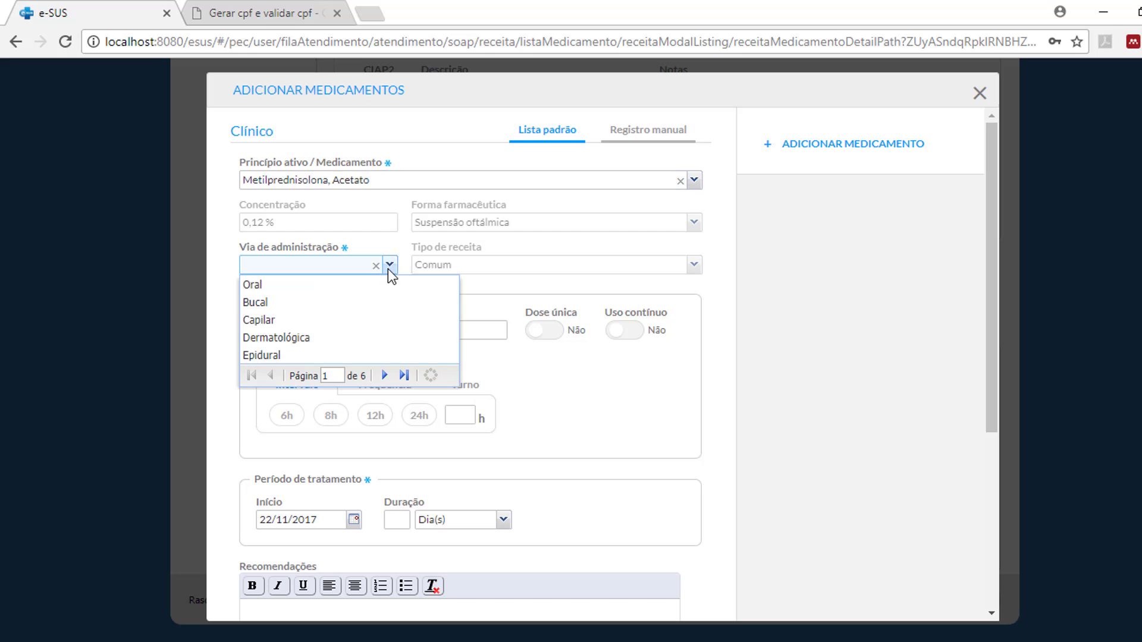
pyautogui.write('oft')
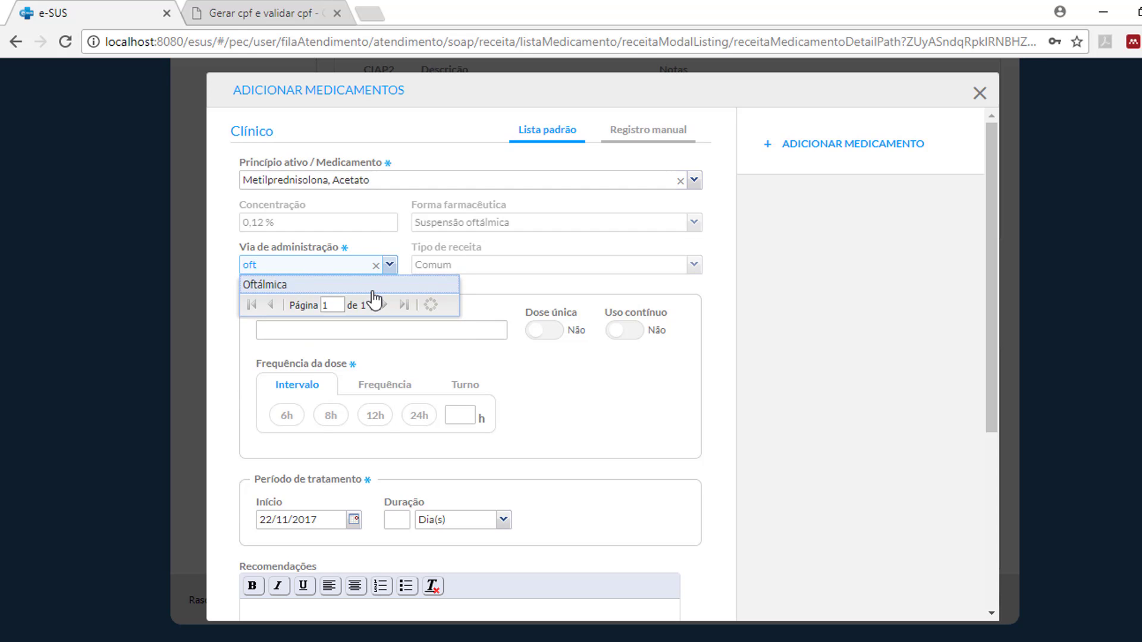
pyautogui.click(377, 286)
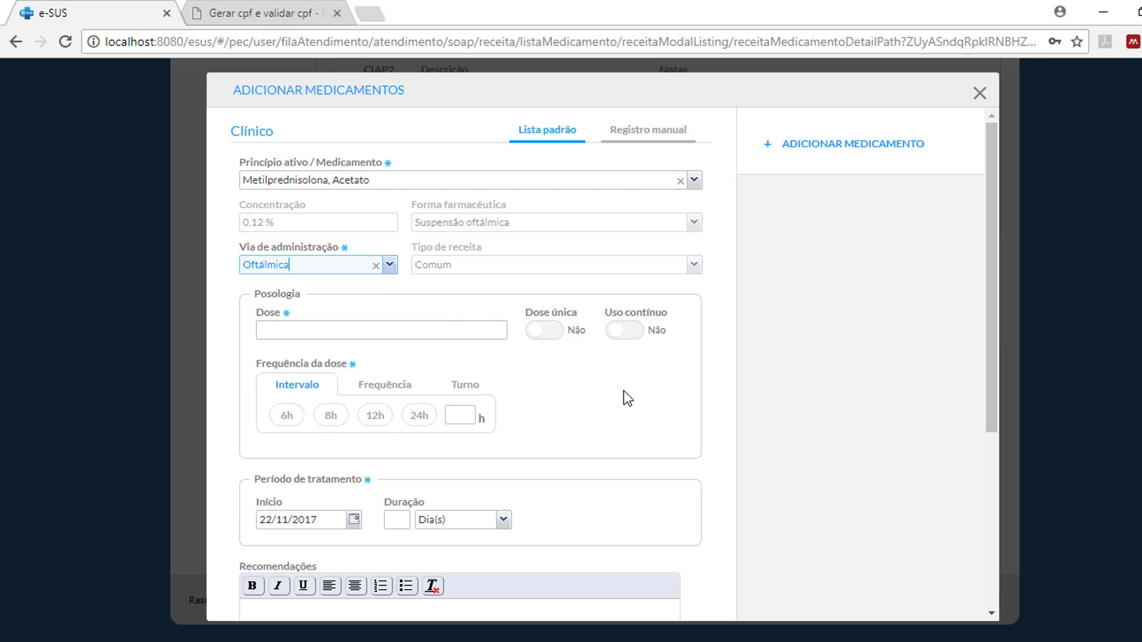
# Set the Metilprednisolona dose to 1 gota at an interval of every 8 hours
pyautogui.click(470, 331)
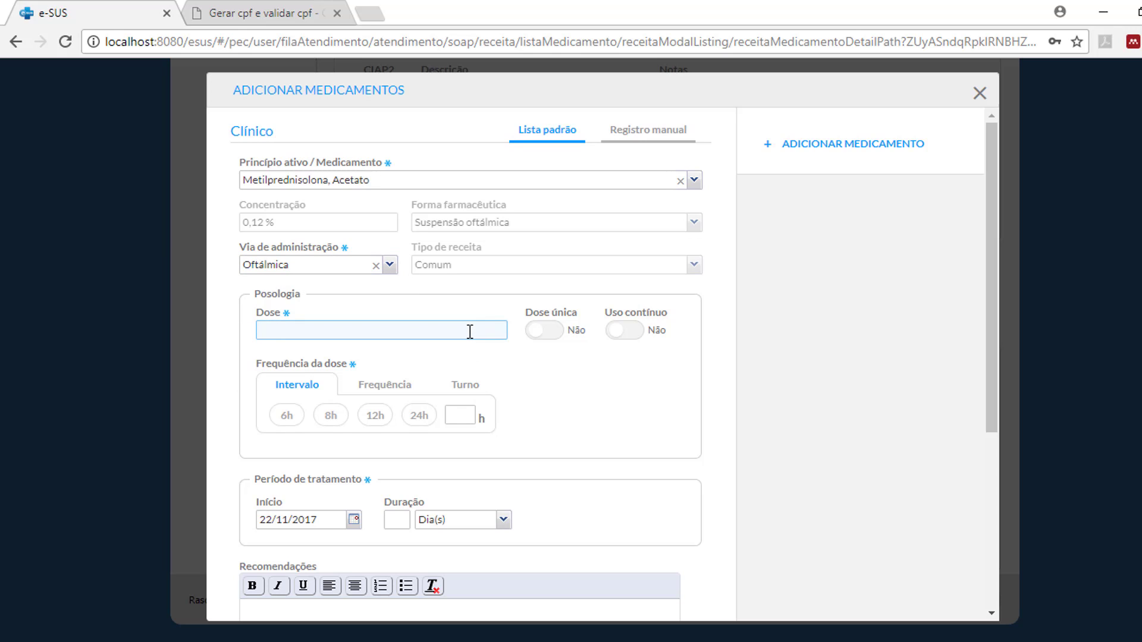
pyautogui.write('1 gota')
pyautogui.click(524, 367)
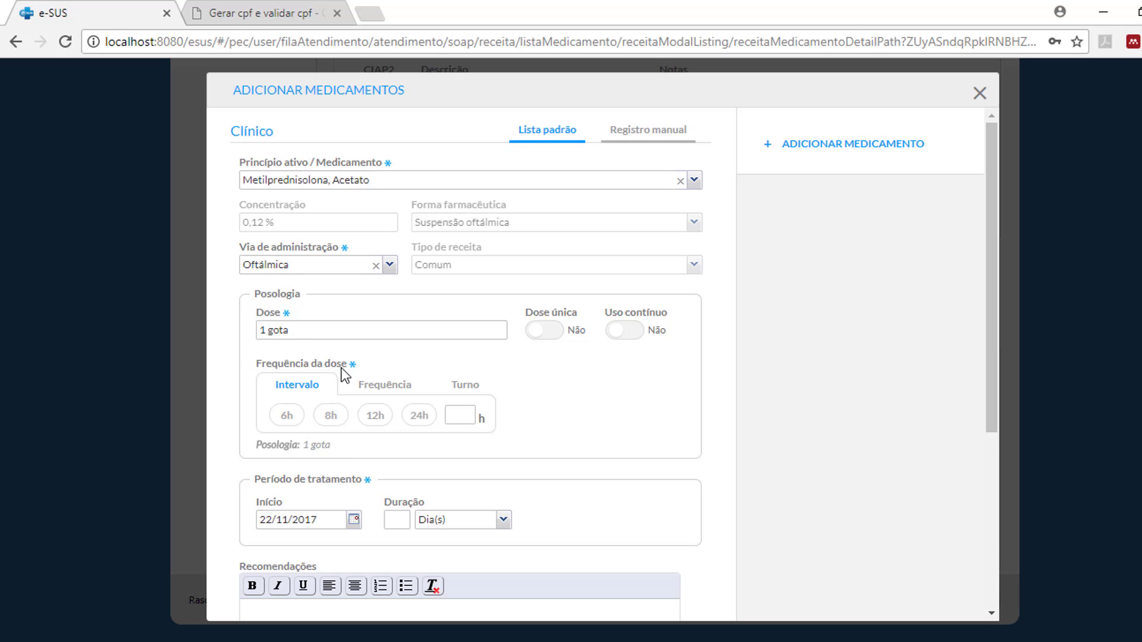
pyautogui.click(331, 415)
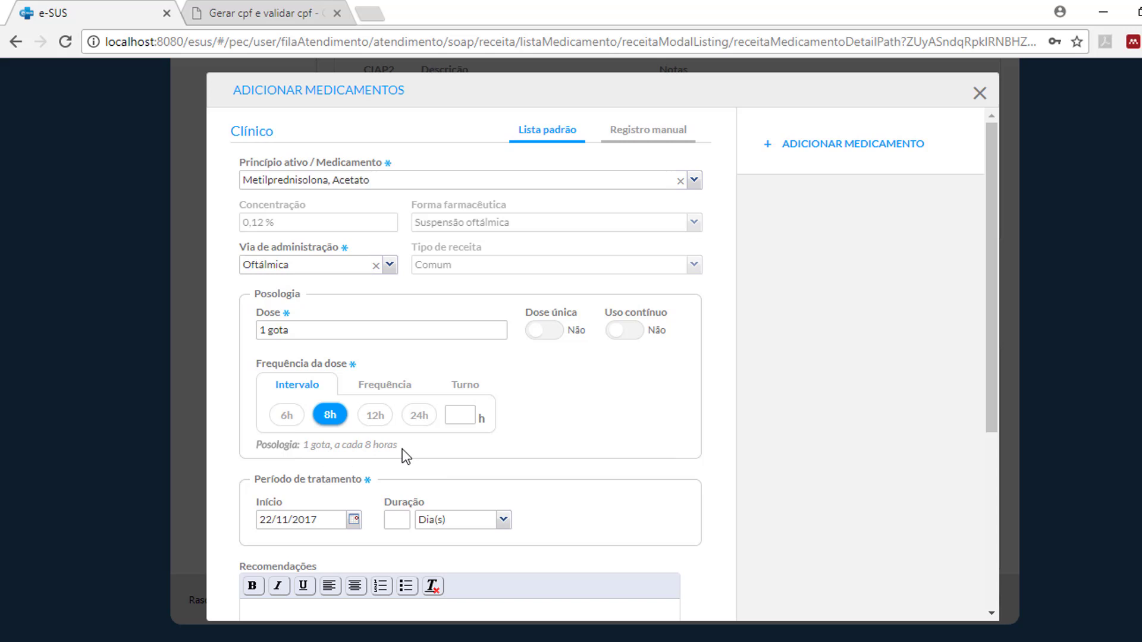
# Set the treatment duration to 7 days and write the recommendation "Se aumentar o sangramento, coceira ou inchaço suspenda o medicamento."
pyautogui.scroll(-2, 402, 448)
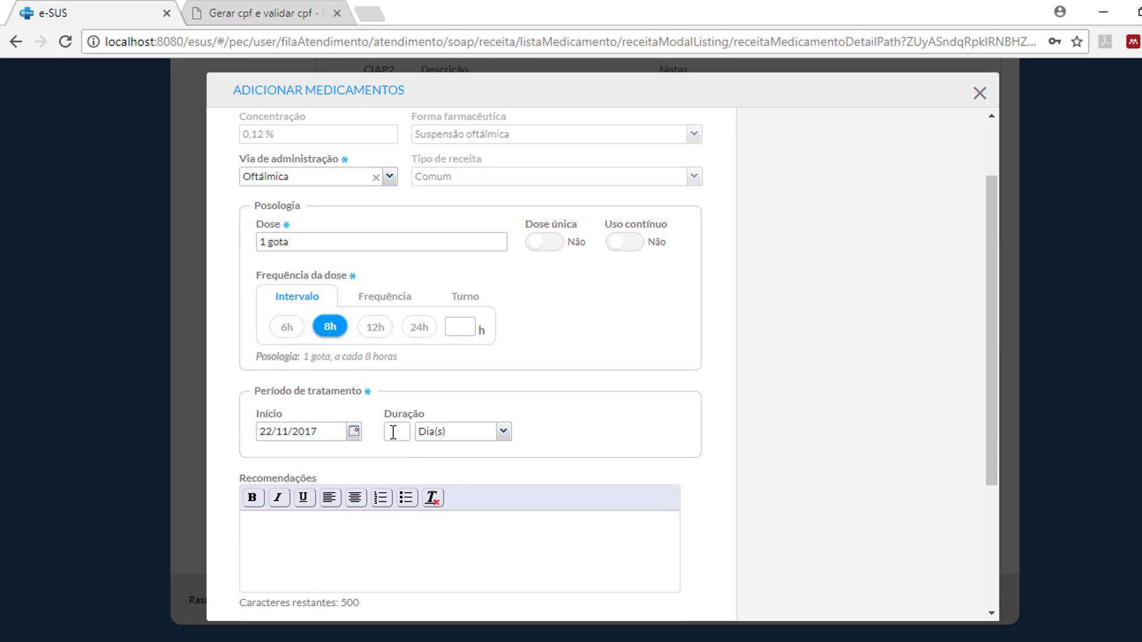
pyautogui.click(393, 432)
pyautogui.write('7')
pyautogui.click(675, 410)
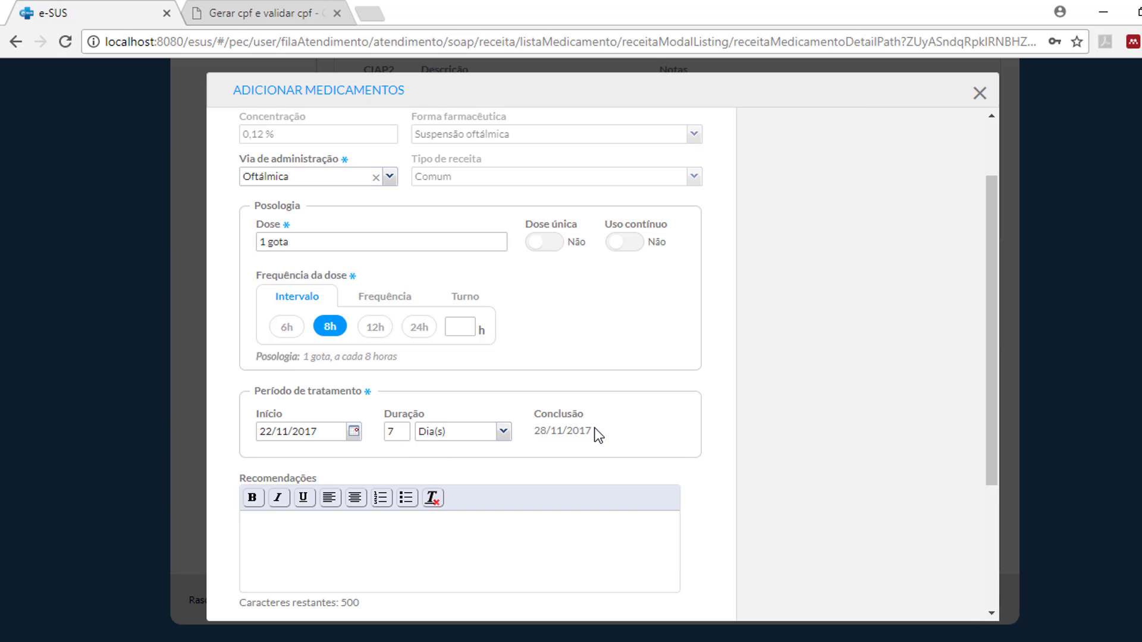
pyautogui.scroll(-1, 594, 427)
pyautogui.click(423, 453)
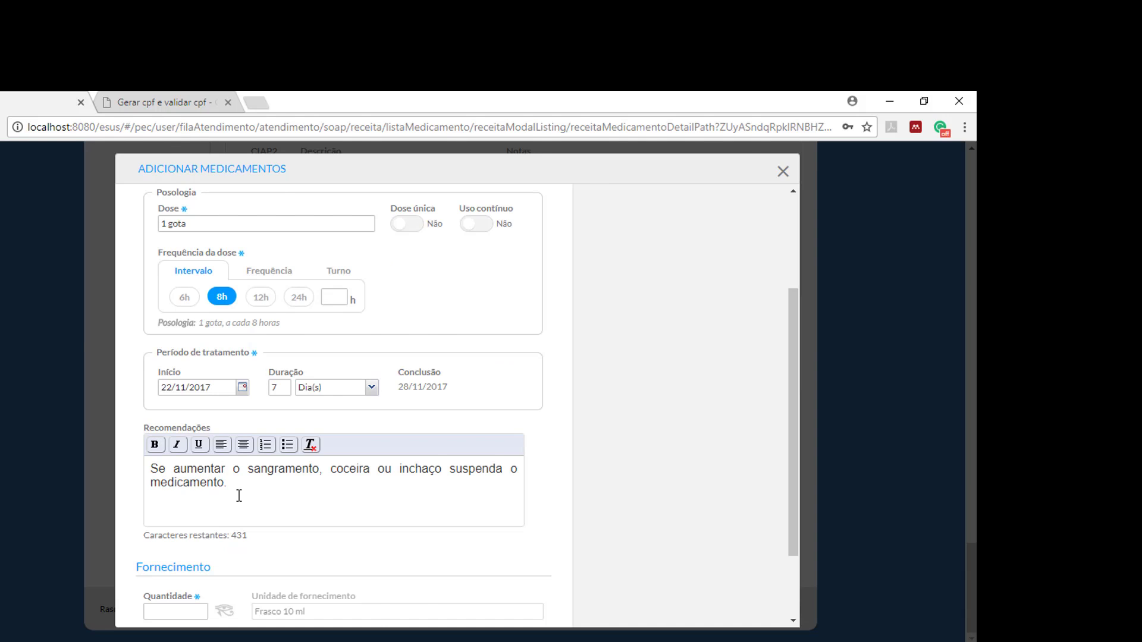
# Set the supply quantity to 1 and save the Metilprednisolona prescription entry
pyautogui.scroll(-1, 351, 463)
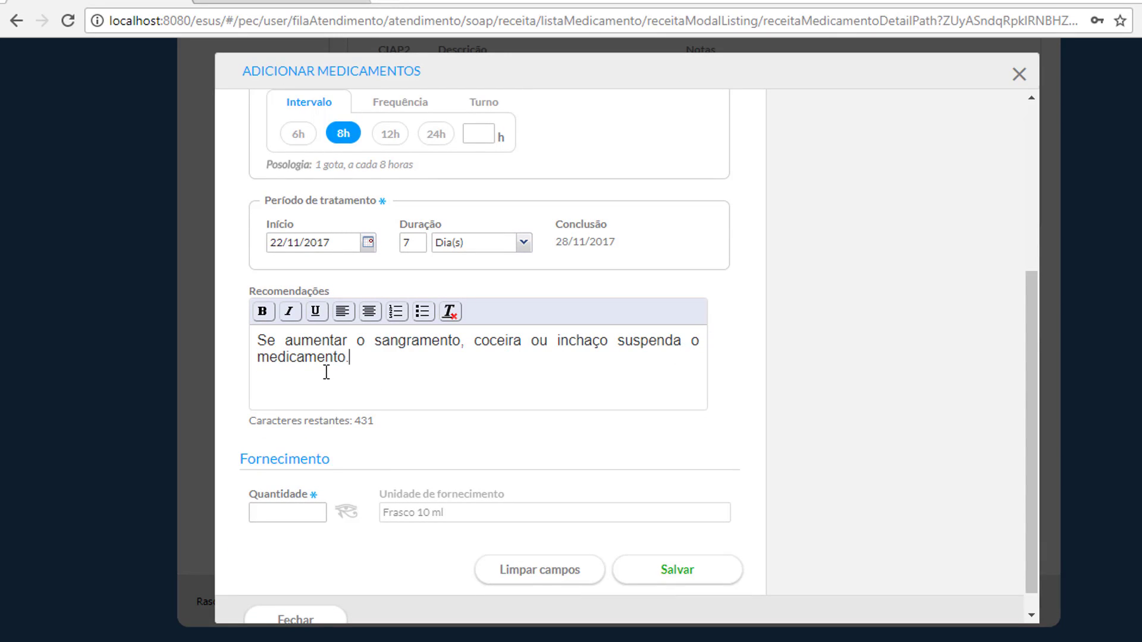
pyautogui.click(302, 514)
pyautogui.click(344, 546)
pyautogui.scroll(-1, 340, 541)
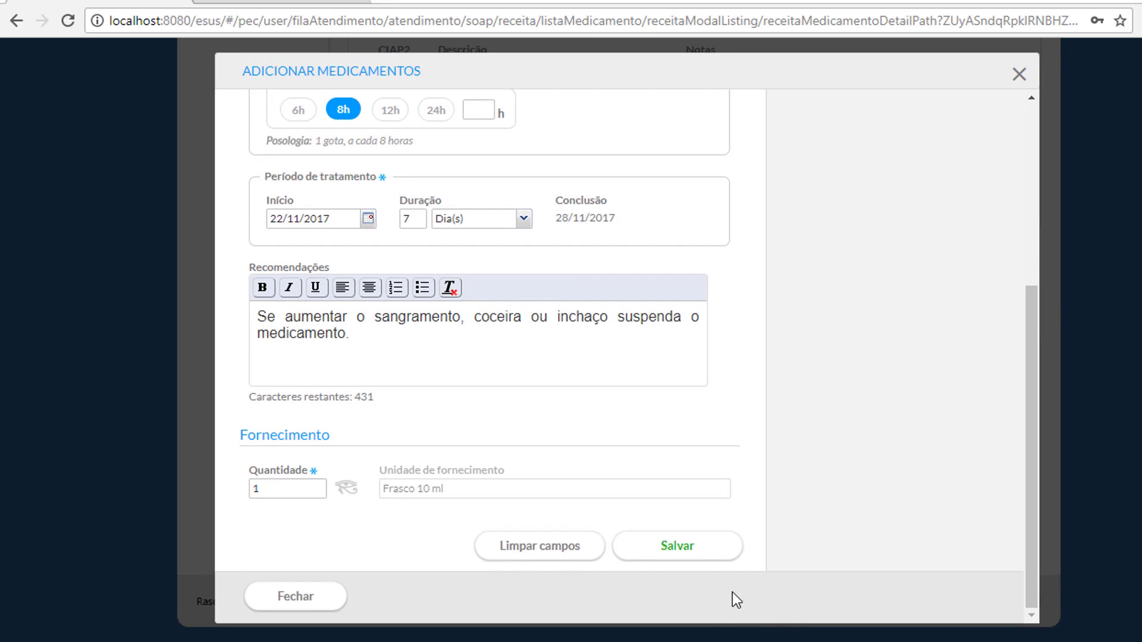
pyautogui.click(673, 552)
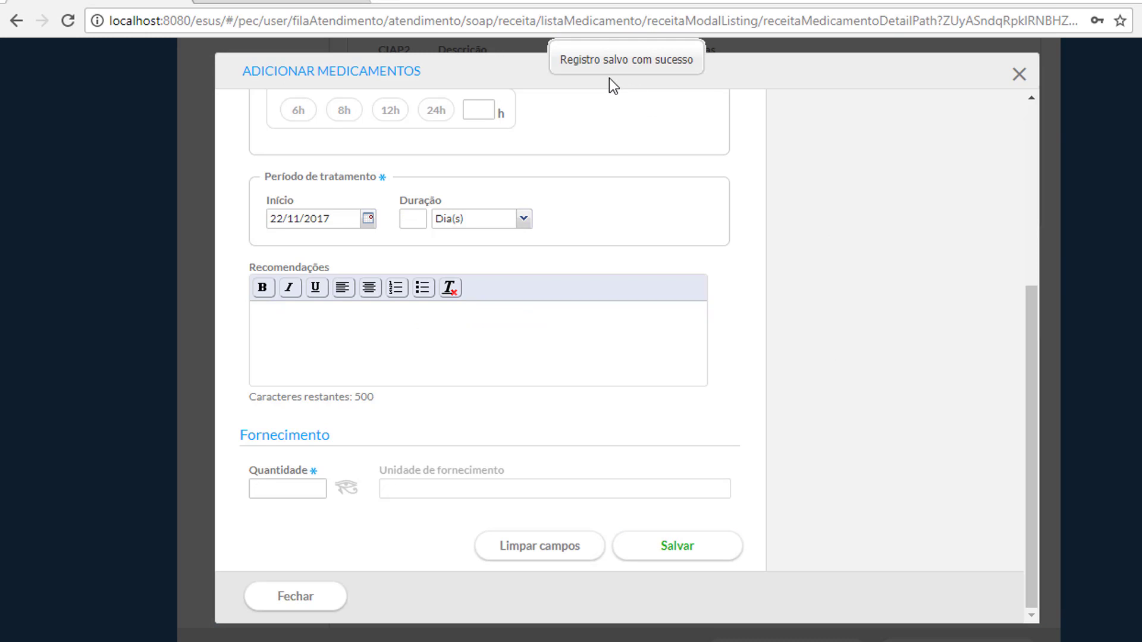
# Search for dextrana and choose Dextrana 70 + Hipromelose + Glicerol 1 + 3 + 2 mg/ml as the next medication
pyautogui.scroll(5, 877, 201)
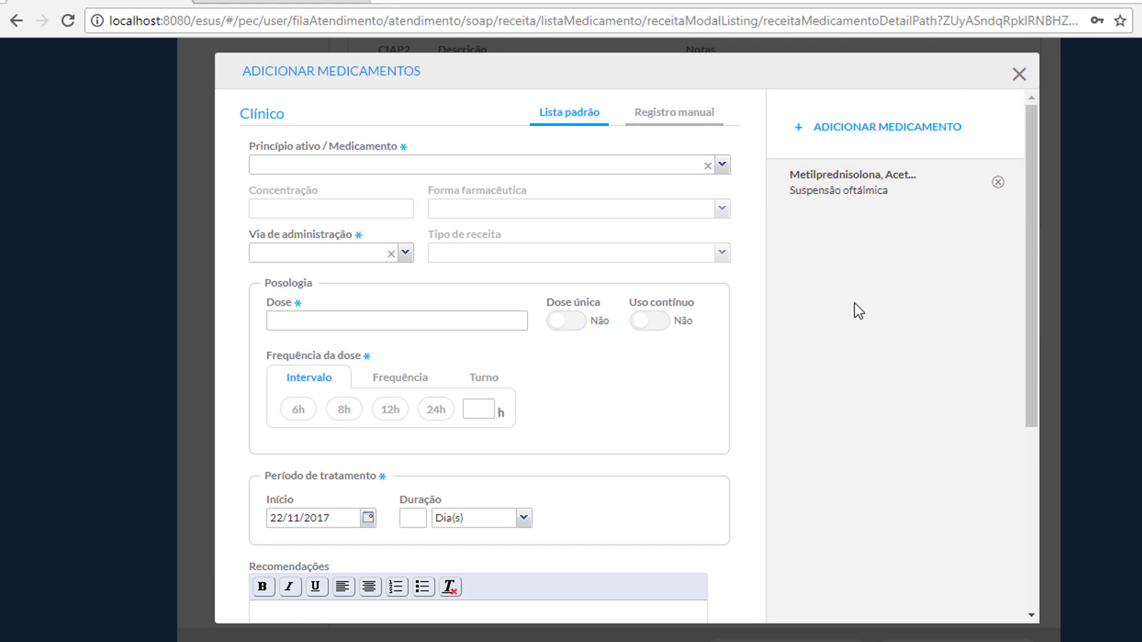
pyautogui.scroll(-5, 853, 302)
pyautogui.scroll(-1, 854, 303)
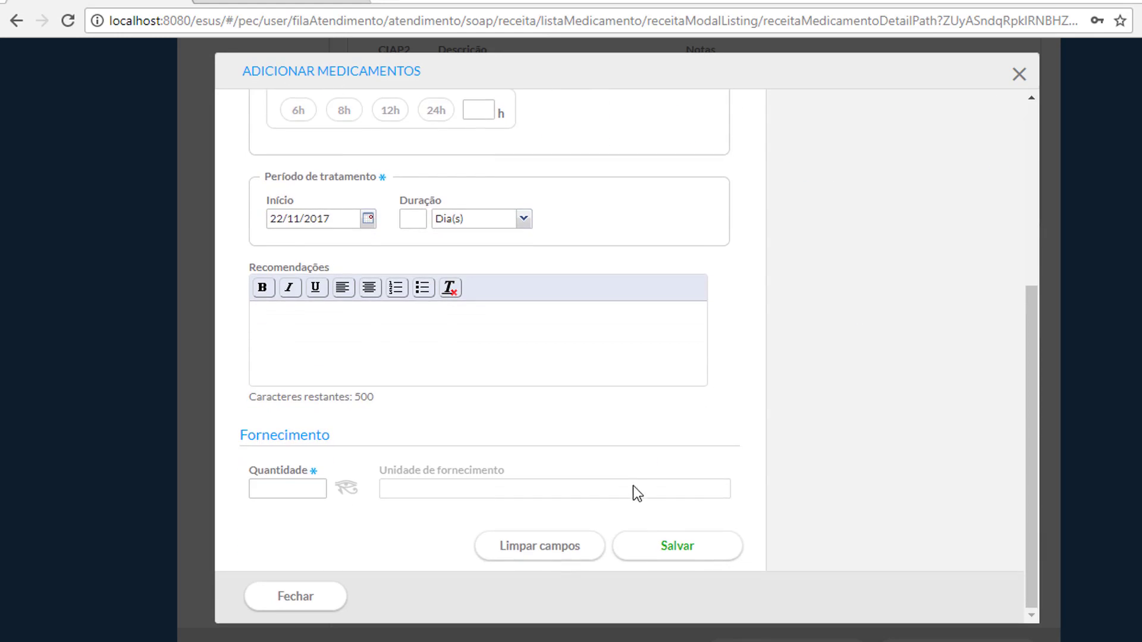
pyautogui.scroll(6, 455, 472)
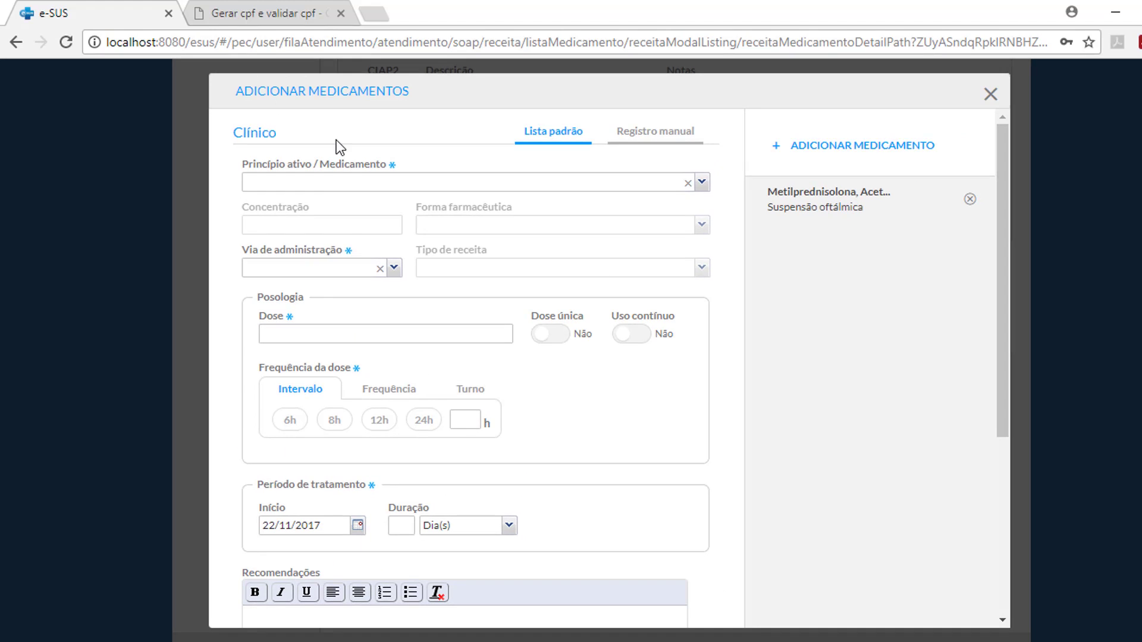
pyautogui.click(347, 174)
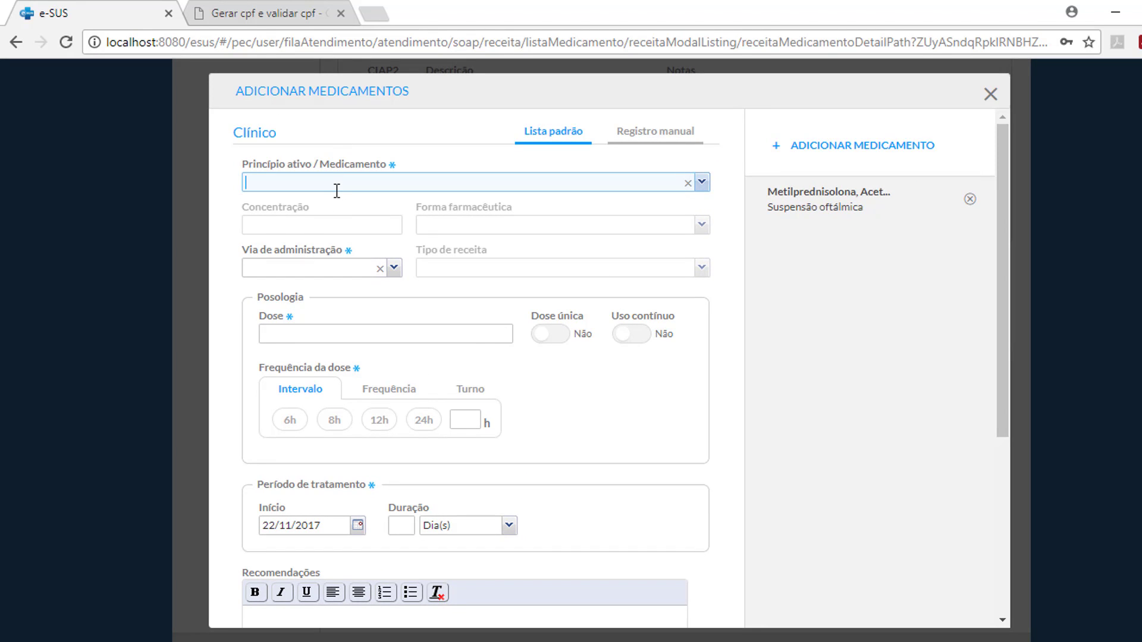
pyautogui.write('dextrana')
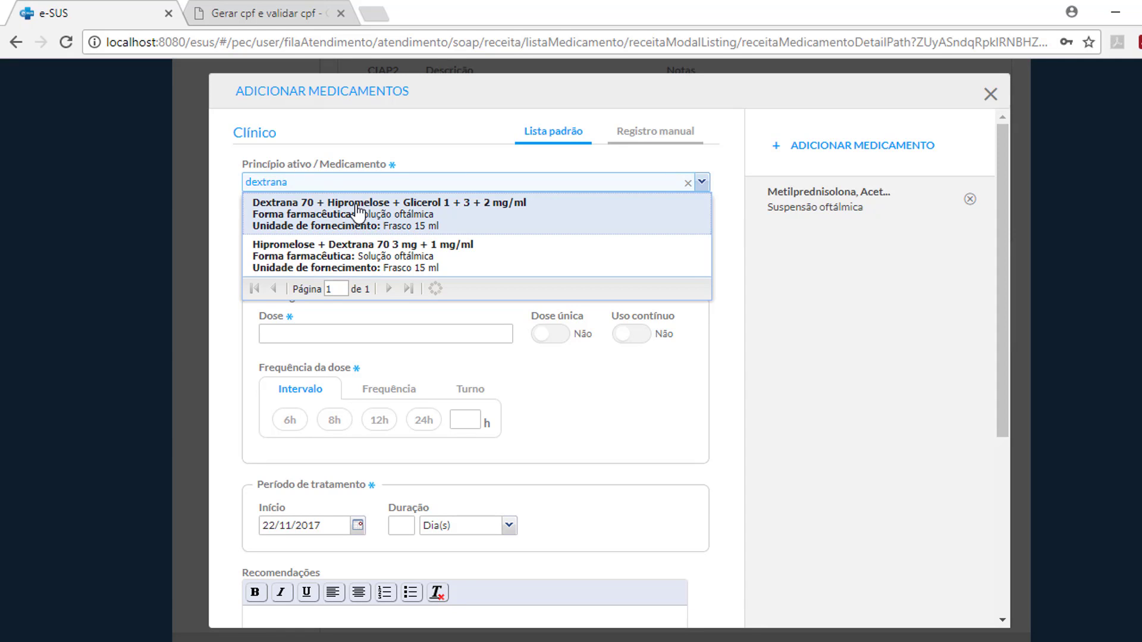
pyautogui.click(357, 211)
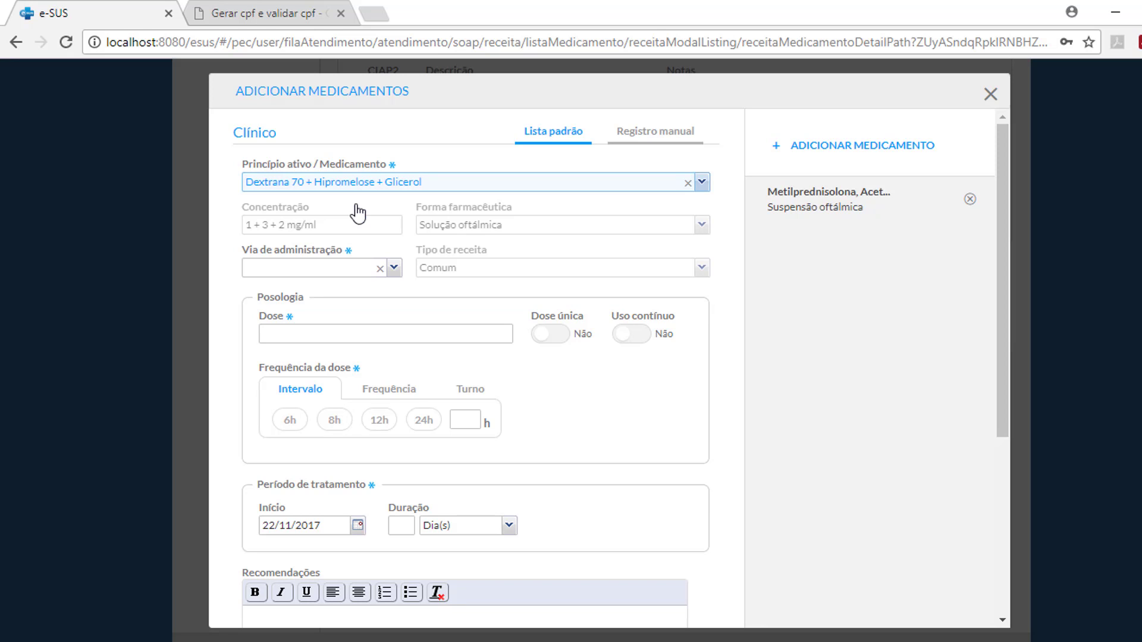
# Replace the medication with Hipromelose + Dextrana 70, 3 mg + 1 mg/ml ophthalmic solution, and set its administration route to Oftálmica
pyautogui.click(701, 182)
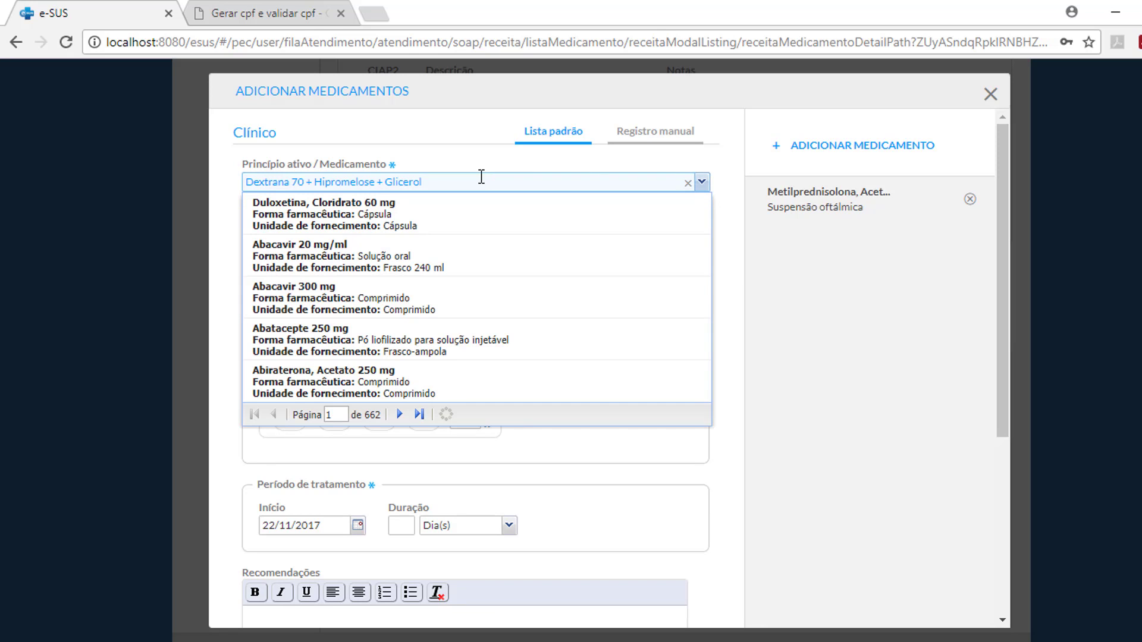
pyautogui.moveTo(482, 177); pyautogui.dragTo(236, 180)
pyautogui.write('dex')
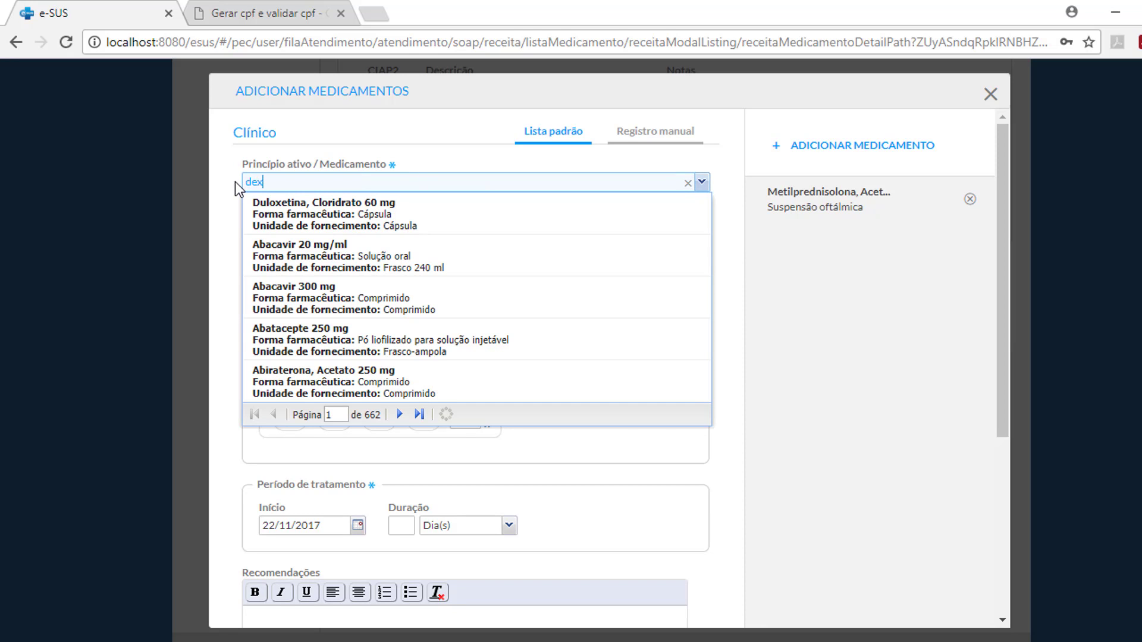
pyautogui.write('trana')
pyautogui.click(348, 259)
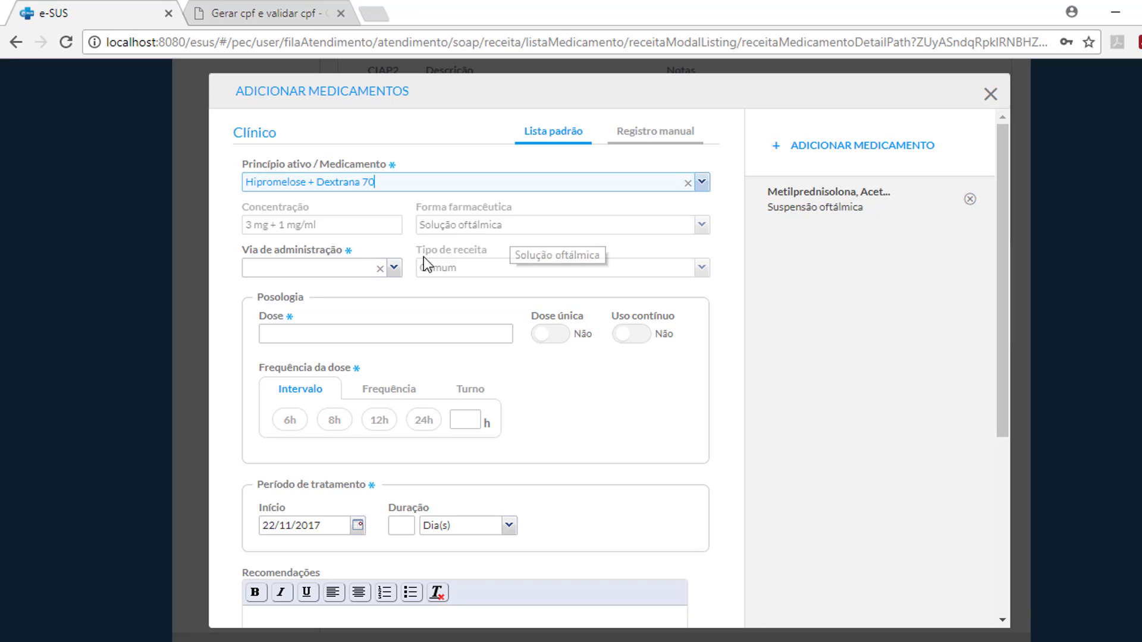
pyautogui.click(393, 269)
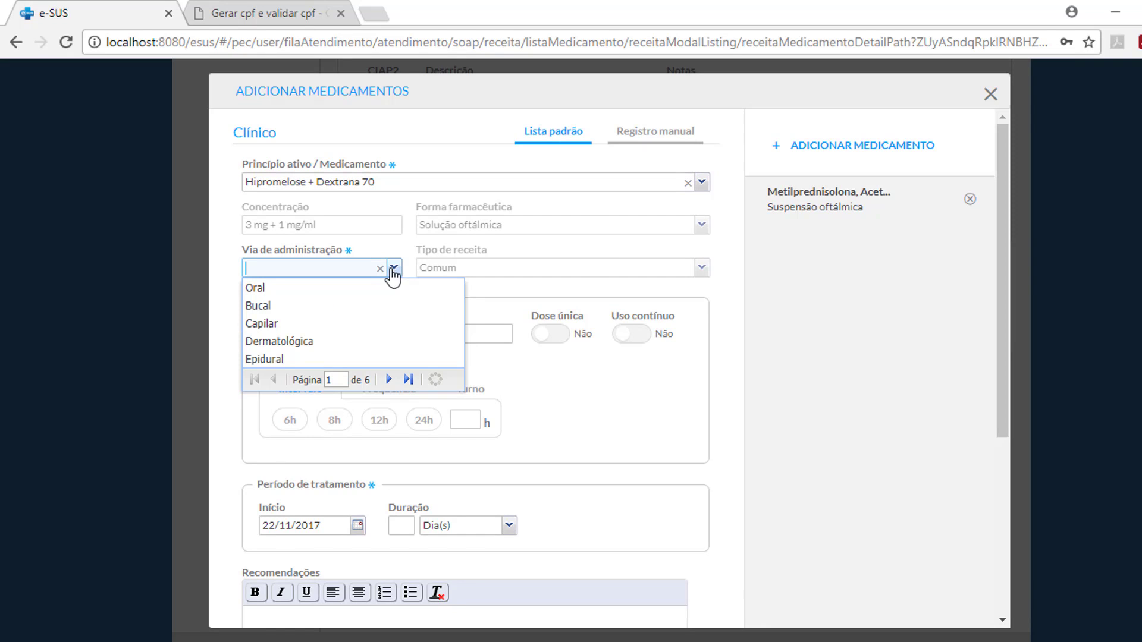
pyautogui.write('of')
pyautogui.click(345, 291)
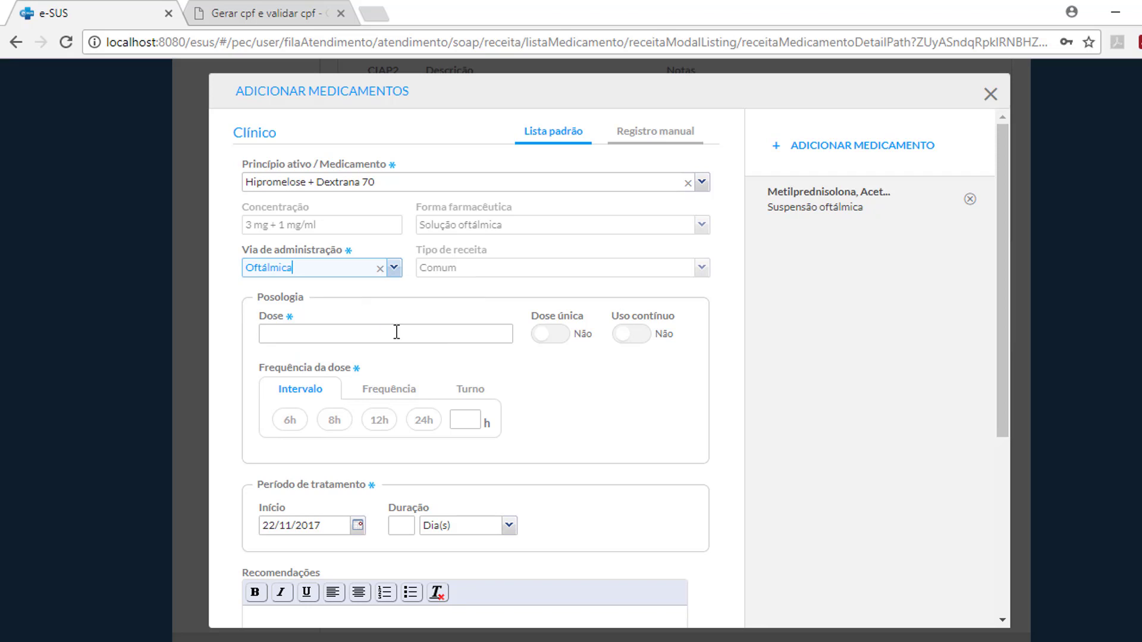
# Set the Hipromelose + Dextrana 70 dose to 1 gota with a frequency of 3 times a day
pyautogui.click(362, 333)
pyautogui.write('1 go')
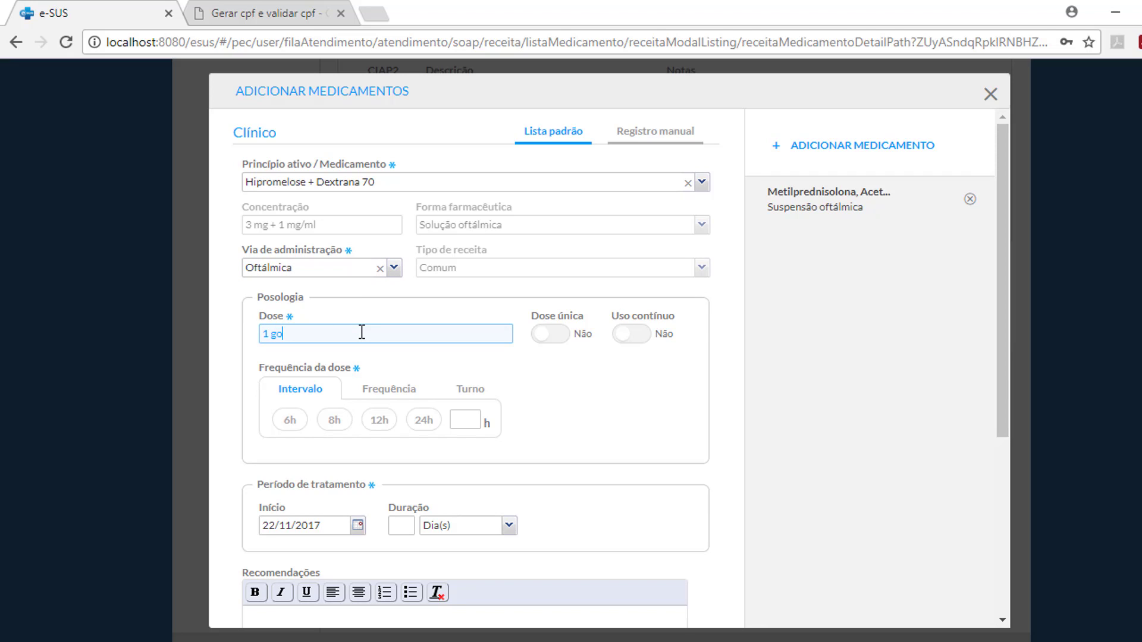
pyautogui.write('ta')
pyautogui.click(437, 365)
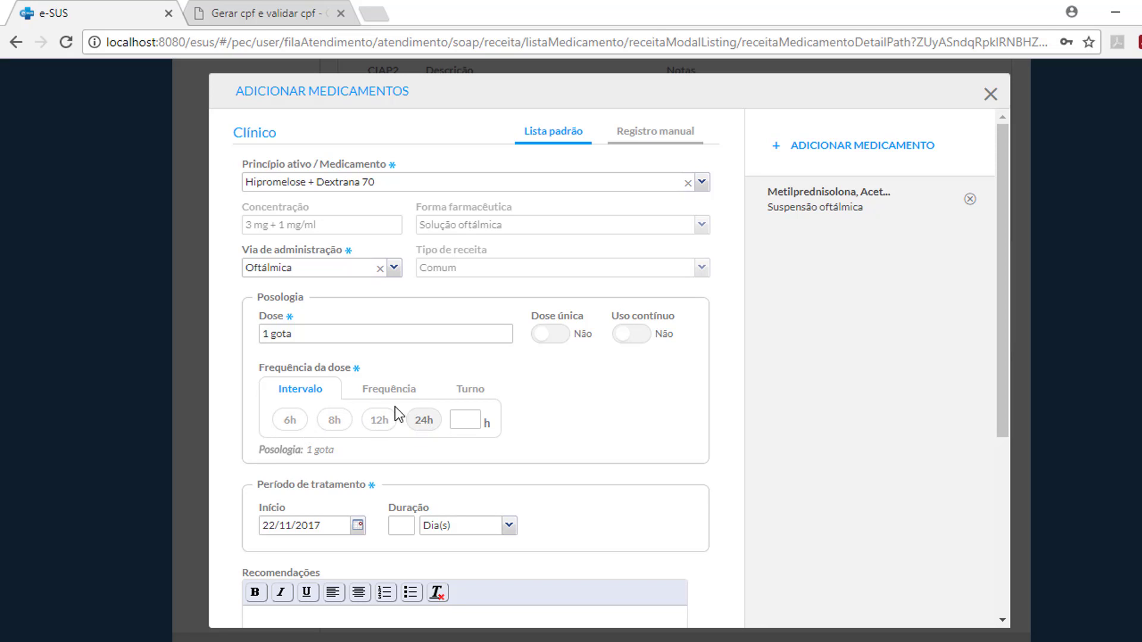
pyautogui.click(387, 392)
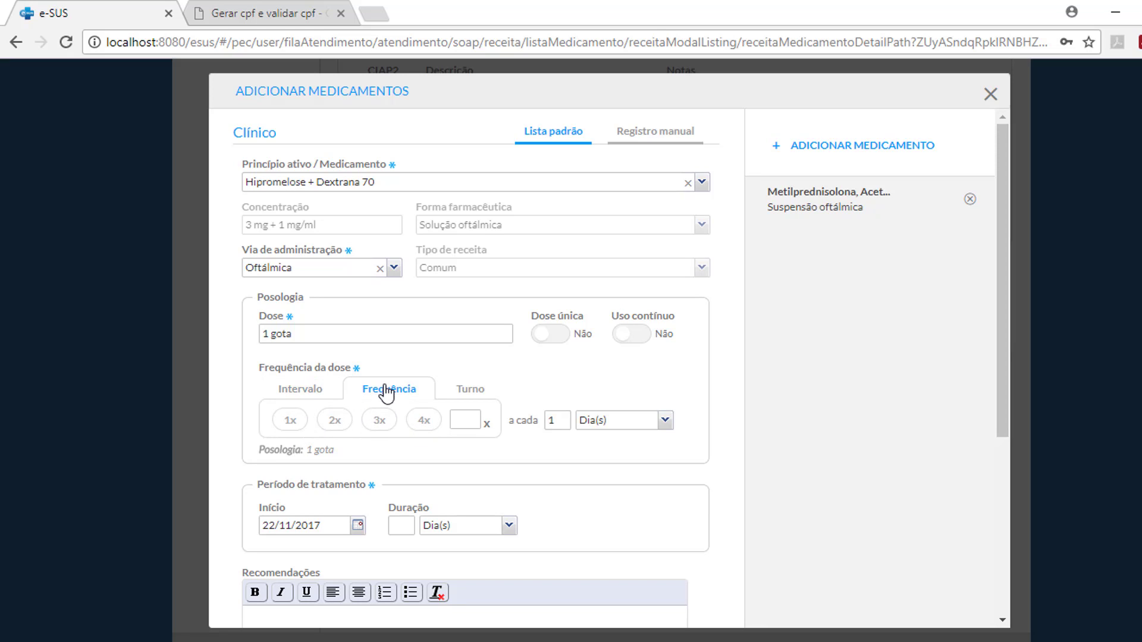
pyautogui.click(290, 419)
pyautogui.click(333, 421)
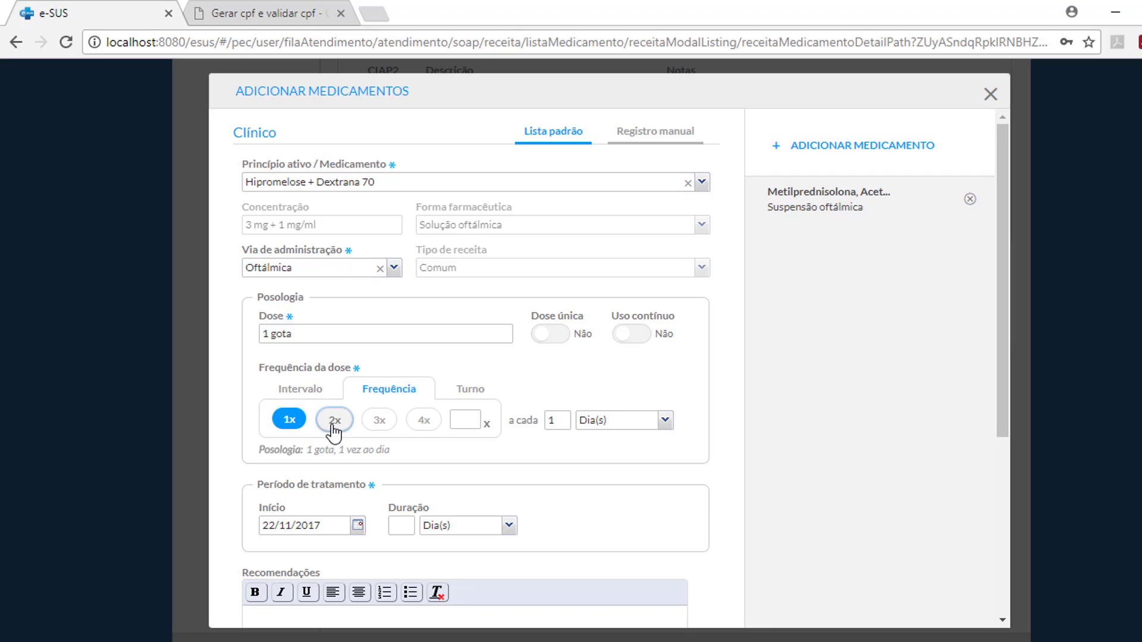
pyautogui.click(379, 421)
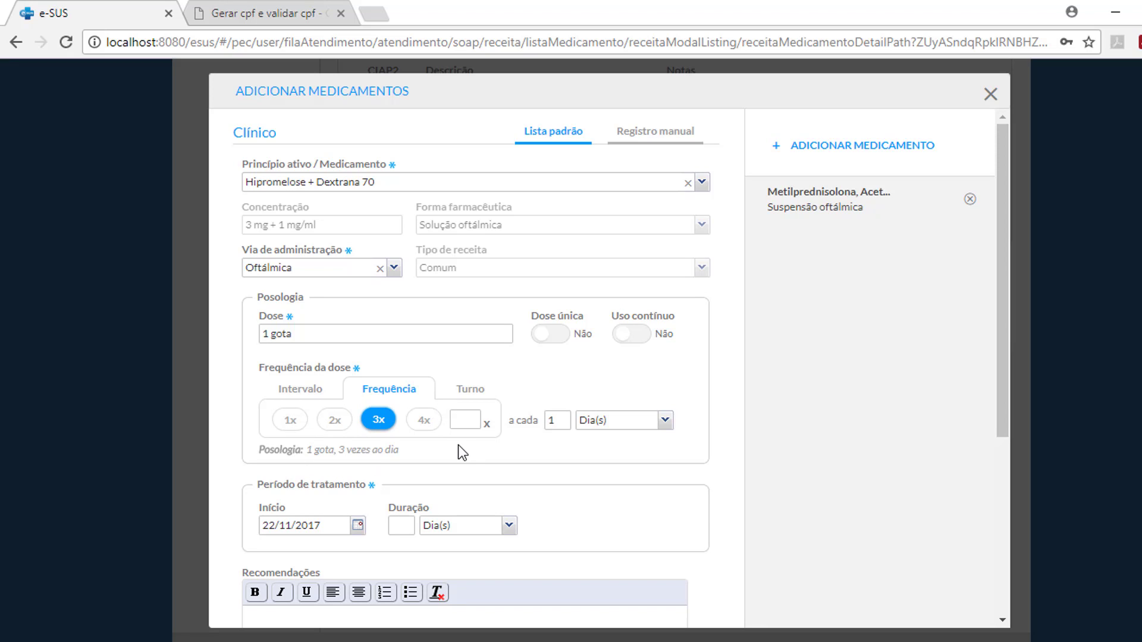
# Set the treatment duration for Hipromelose + Dextrana 70 to 7 days
pyautogui.scroll(-3, 452, 447)
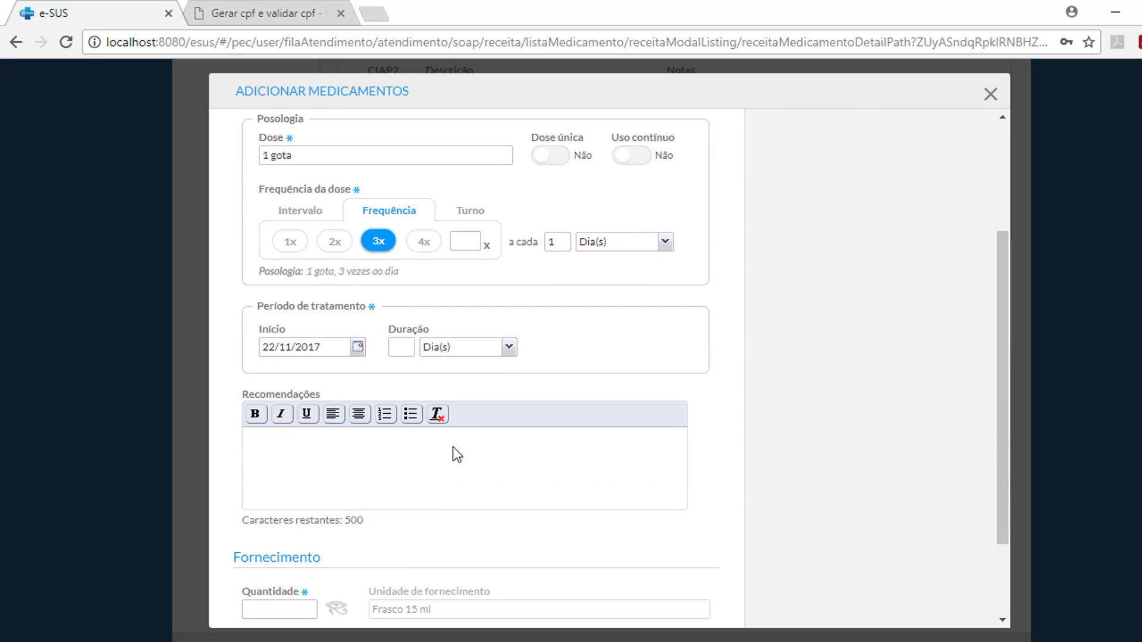
pyautogui.click(401, 349)
pyautogui.write('7')
# Write the recommendations "Colocar uma gota no saco conjuntival." and, in bold, "Retorno para controle médico para daqui a 15 dias."
pyautogui.click(487, 443)
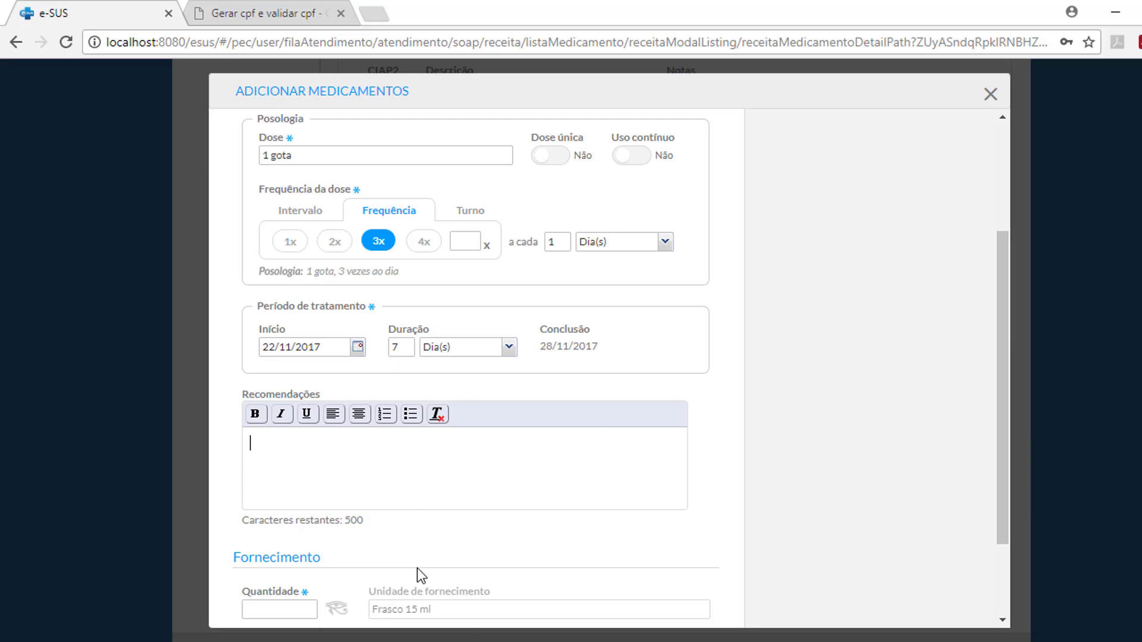
pyautogui.write('Colocar uma gota no saco conjuntival.   Retorno para controle médico para daqui a 15 dias.')
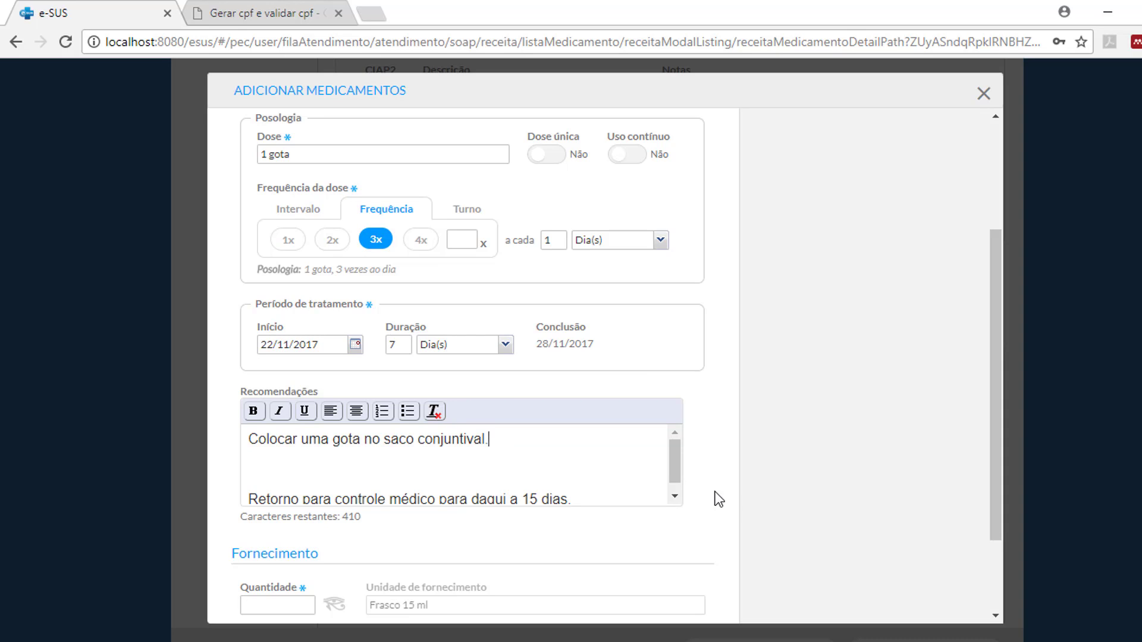
pyautogui.click(674, 497)
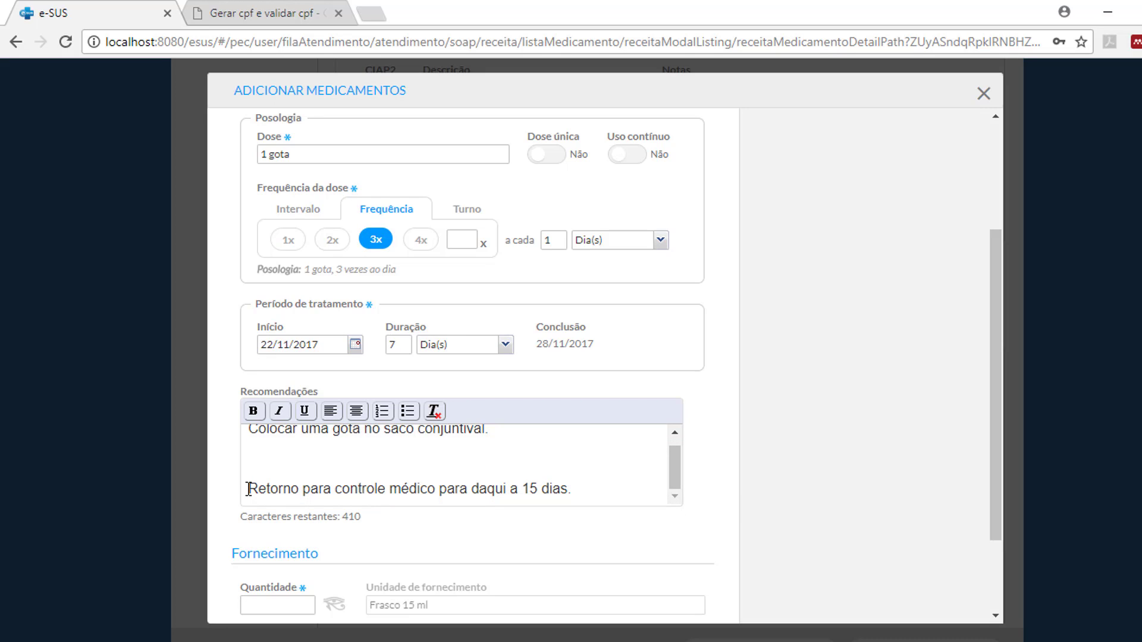
pyautogui.moveTo(234, 490); pyautogui.dragTo(582, 490)
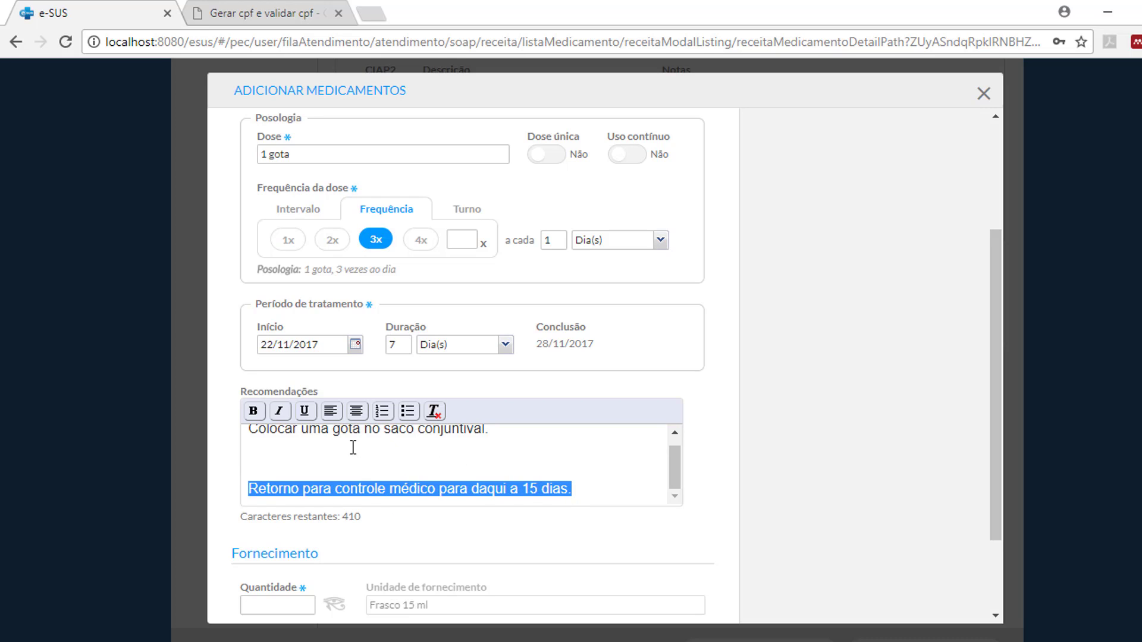
pyautogui.click(253, 412)
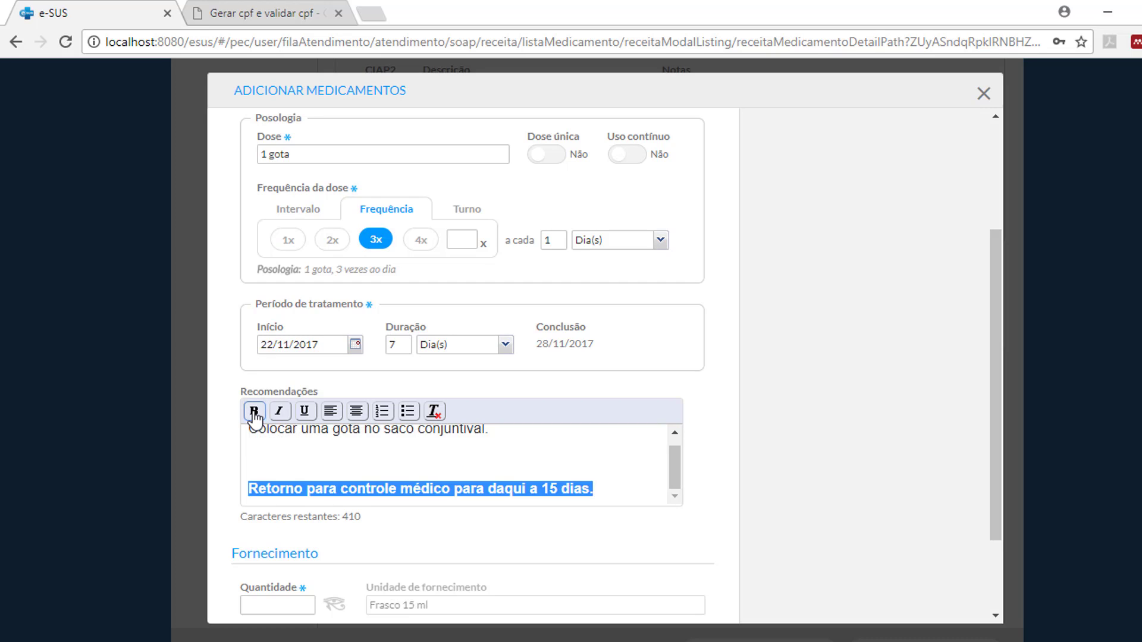
pyautogui.click(609, 492)
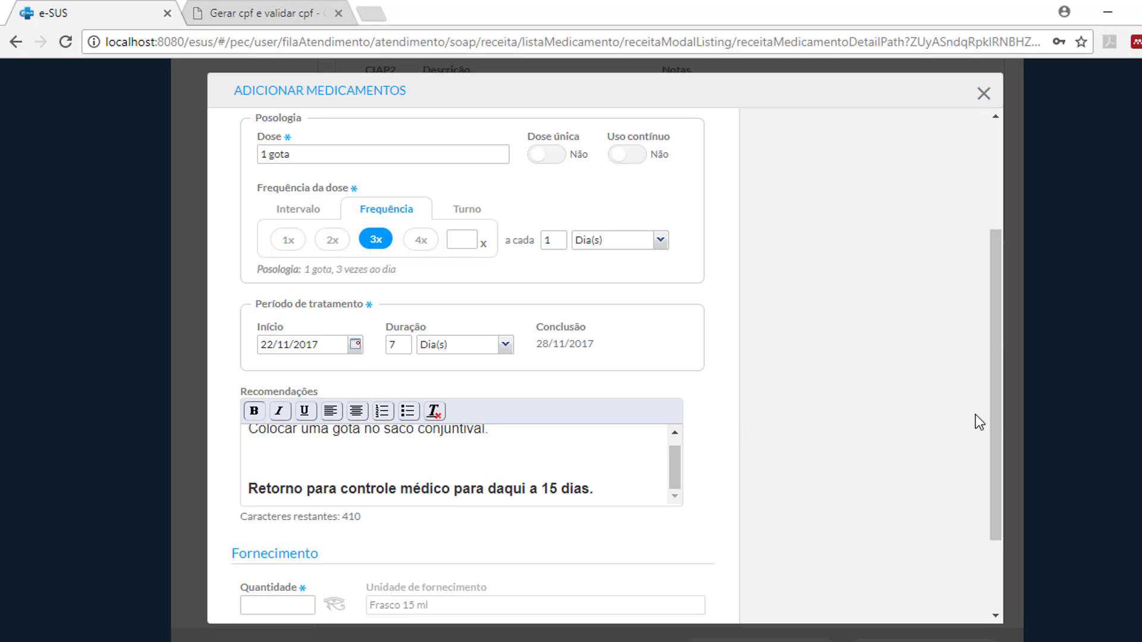
# Set the supply quantity to 1 and save the Hipromelose + Dextrana 70 prescription entry
pyautogui.moveTo(1002, 423); pyautogui.dragTo(980, 529)
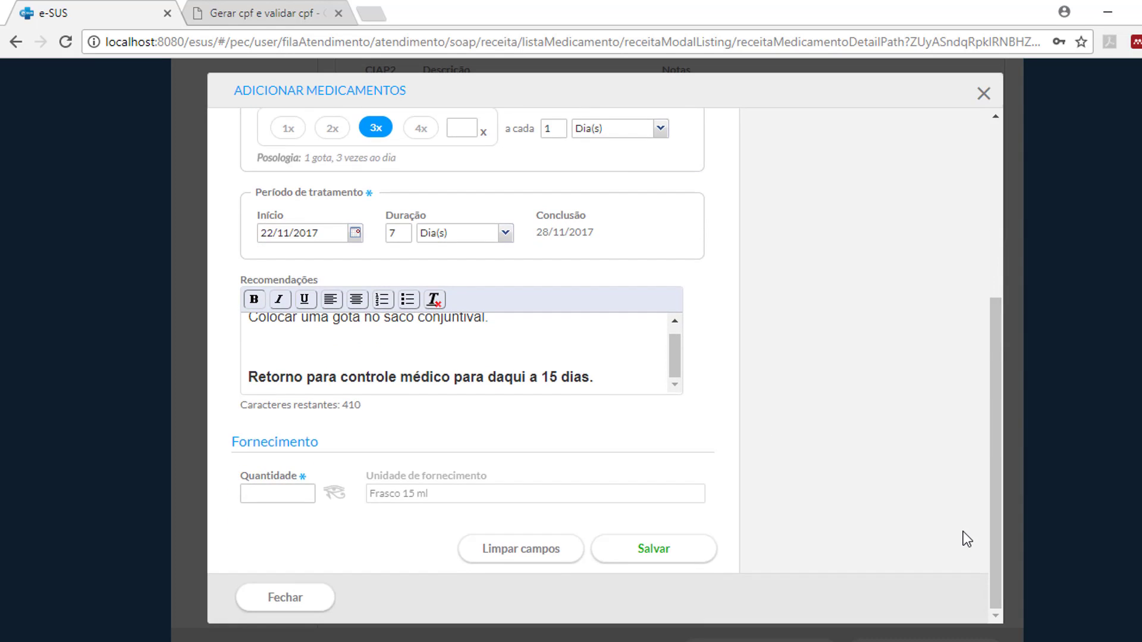
pyautogui.click(259, 492)
pyautogui.write('1')
pyautogui.click(316, 525)
pyautogui.click(666, 559)
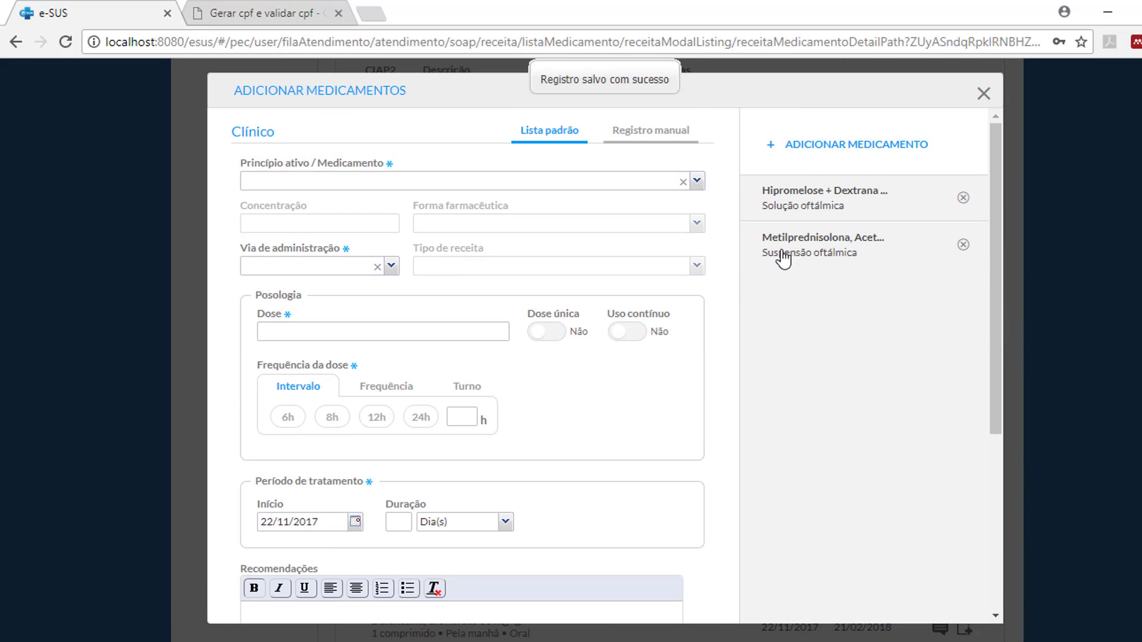
pyautogui.scroll(-2, 780, 330)
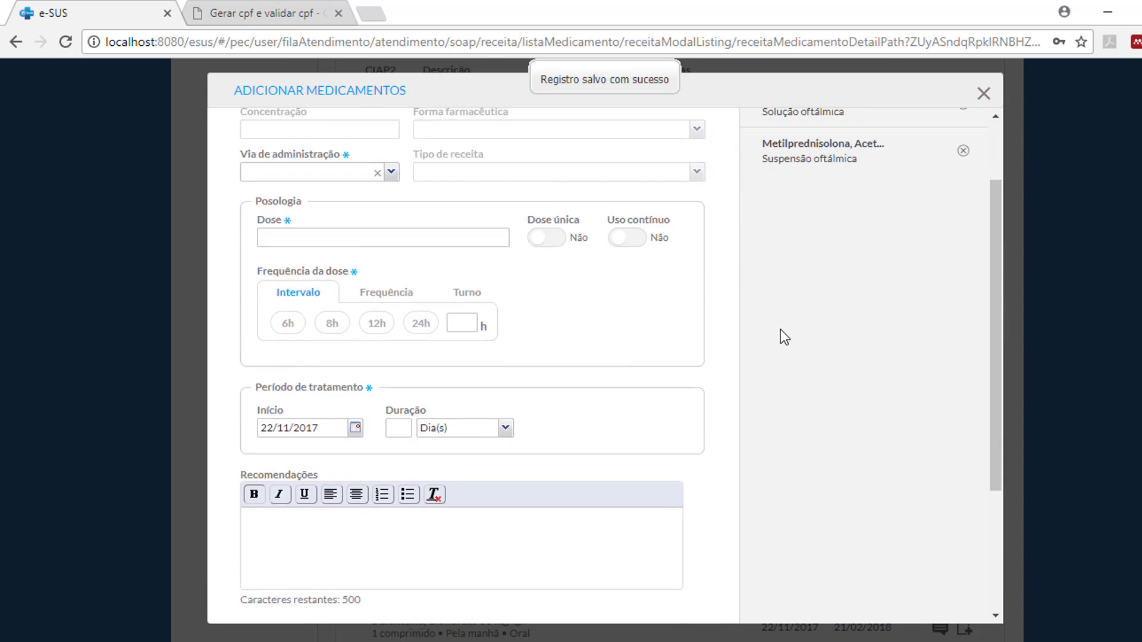
# Close the medication form and generate the printable prescription for Hipromelose + Dextrana 70 and Metilprednisolona, Acetato
pyautogui.scroll(-4, 781, 329)
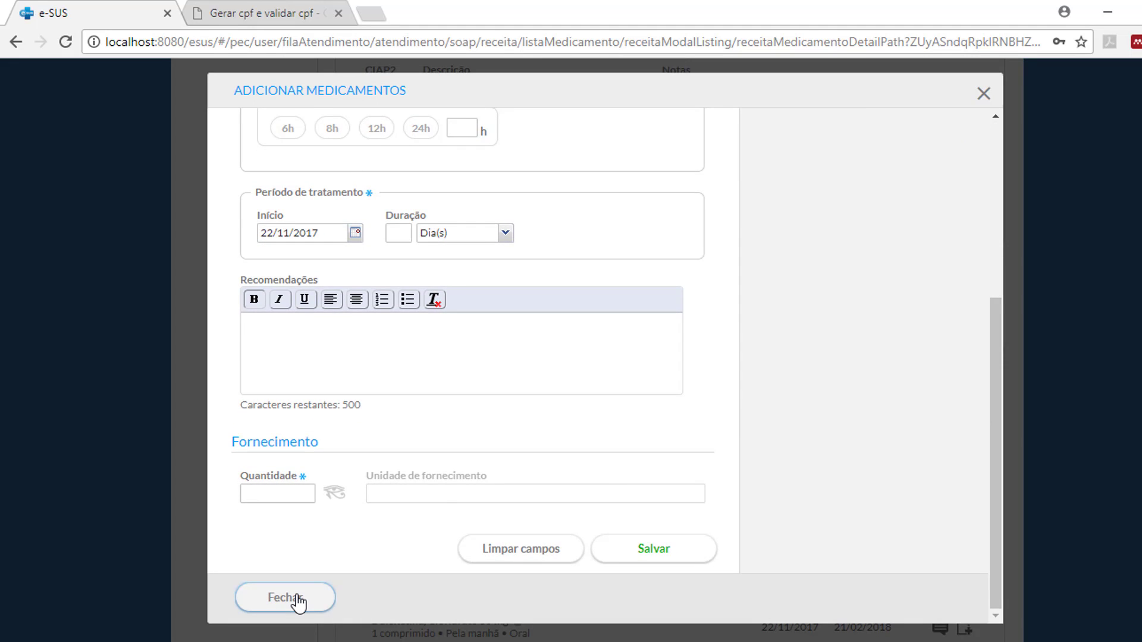
pyautogui.click(297, 602)
pyautogui.scroll(-1, 634, 416)
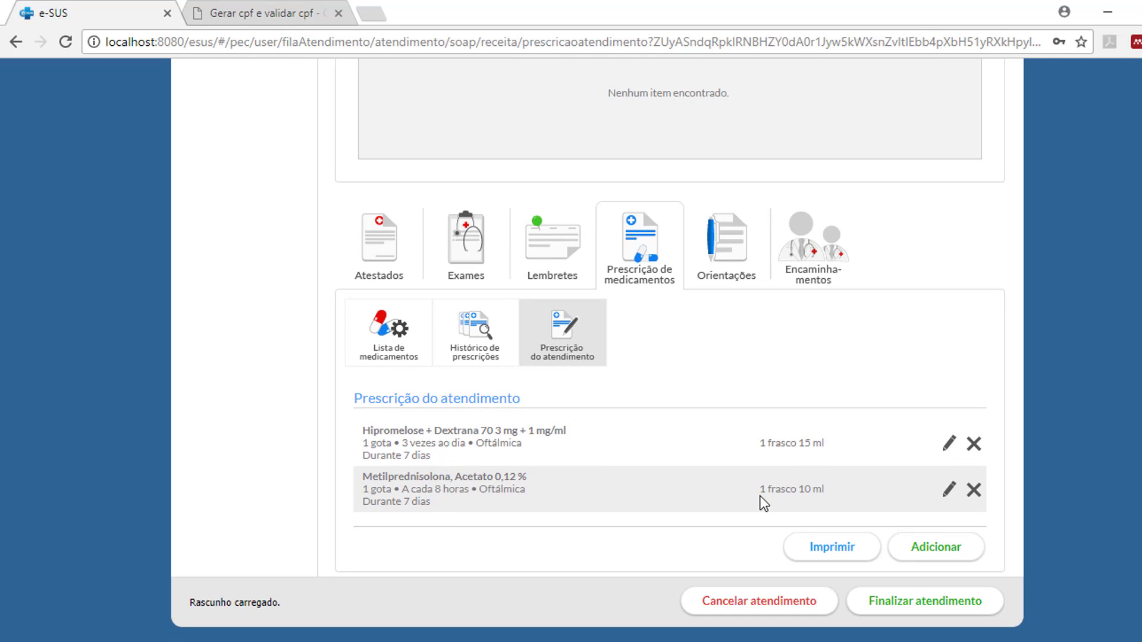
pyautogui.click(828, 554)
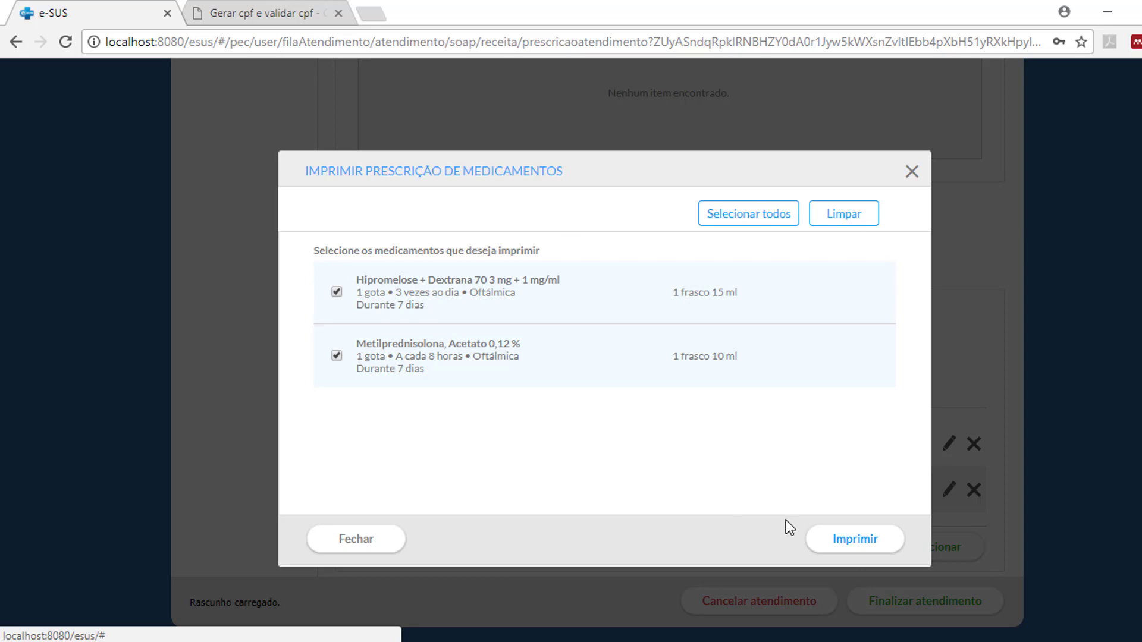
pyautogui.click(856, 542)
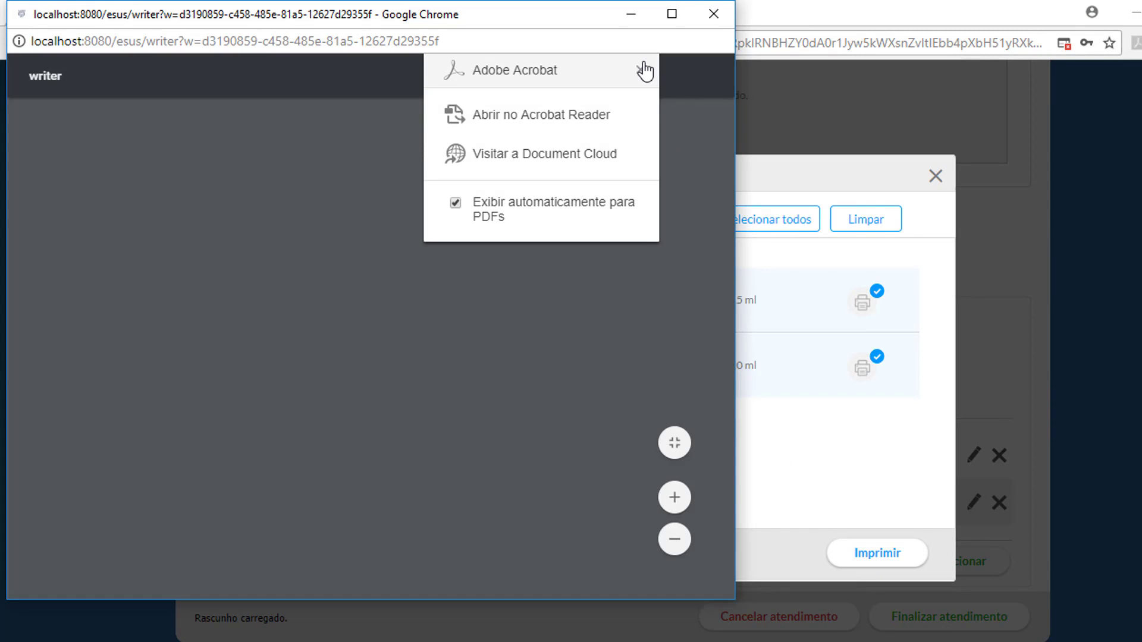
pyautogui.click(639, 68)
pyautogui.click(671, 13)
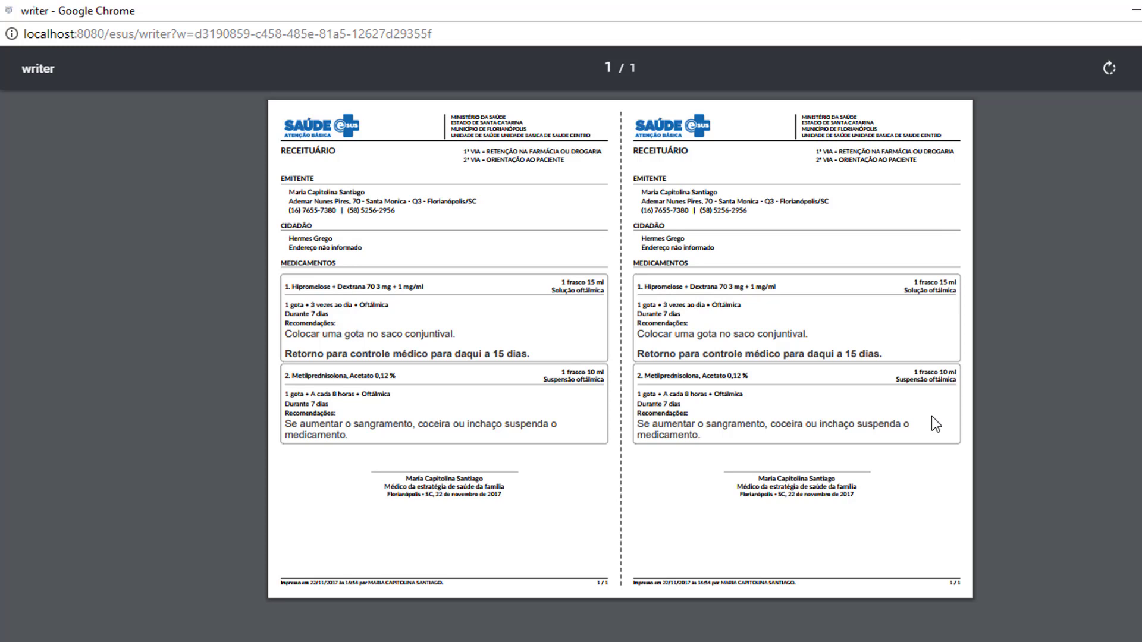
# Examine both copies of the printable prescription, including recommendations and signature area, and close the document and the print dialog
pyautogui.keyDown('ctrl'); pyautogui.scroll(2, 931, 416); pyautogui.keyUp('ctrl')
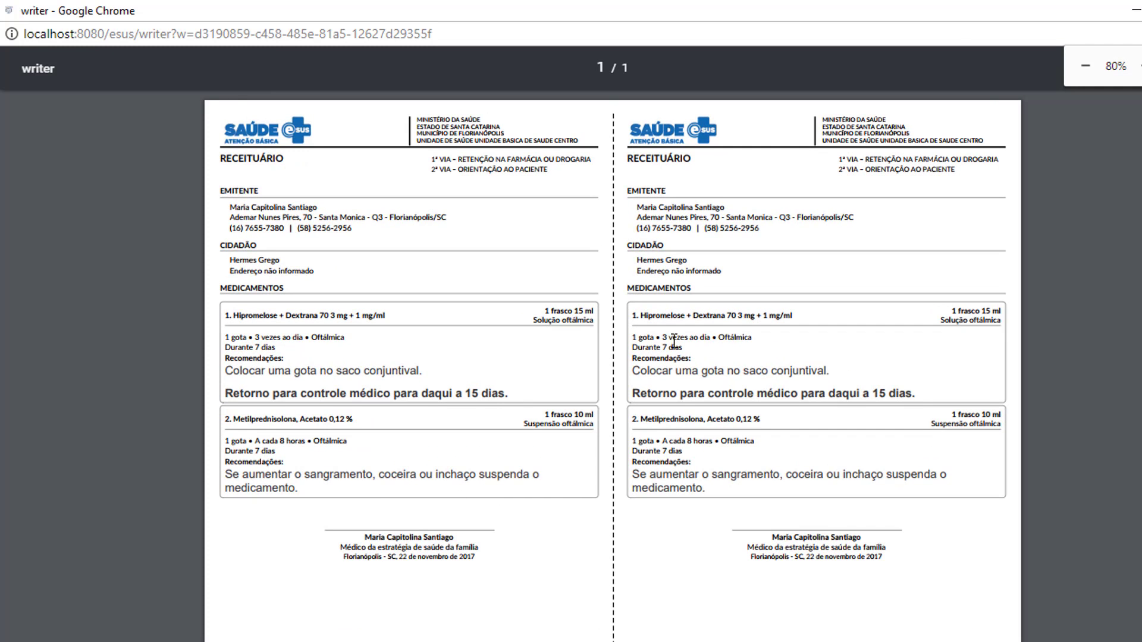
pyautogui.keyDown('ctrl'); pyautogui.scroll(2, 457, 319); pyautogui.keyUp('ctrl')
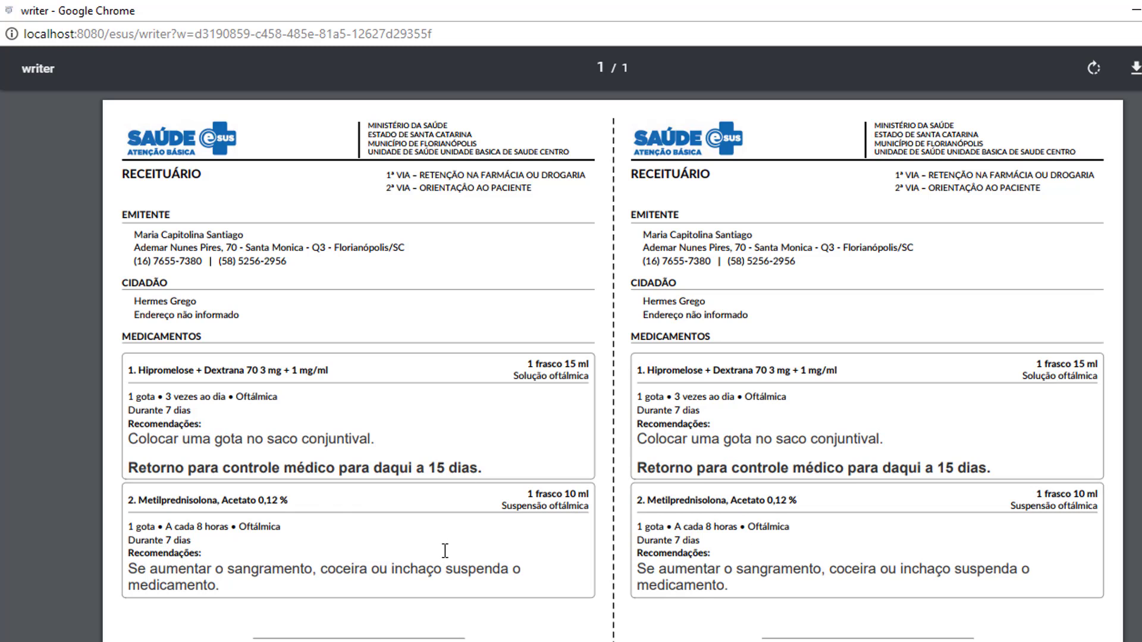
pyautogui.scroll(-2, 426, 548)
pyautogui.scroll(-1, 425, 548)
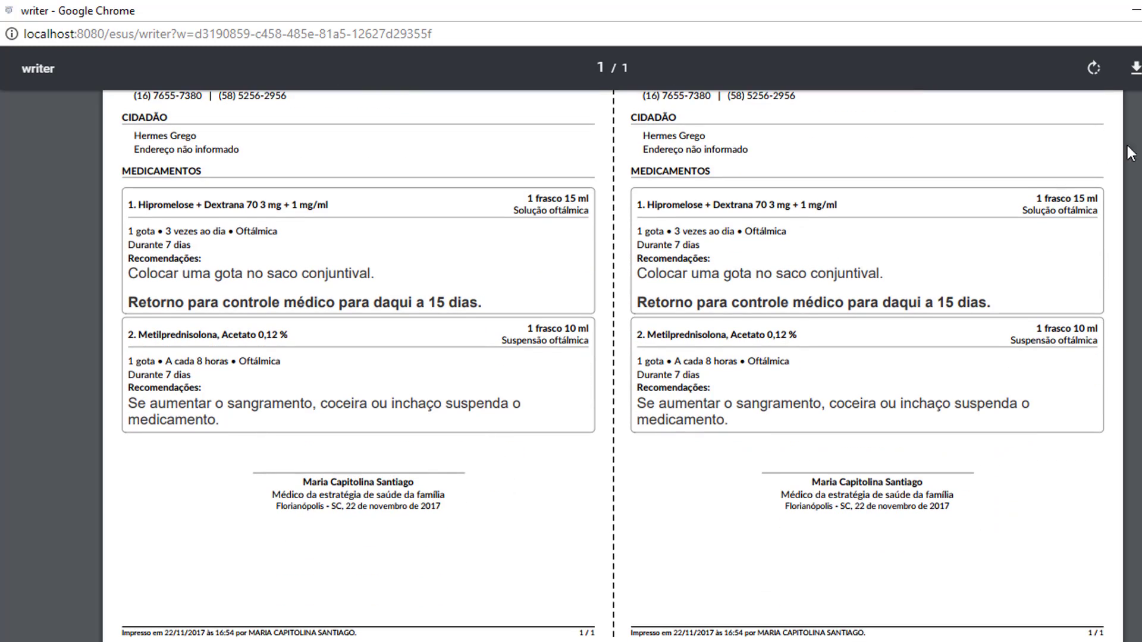
pyautogui.scroll(3, 961, 327)
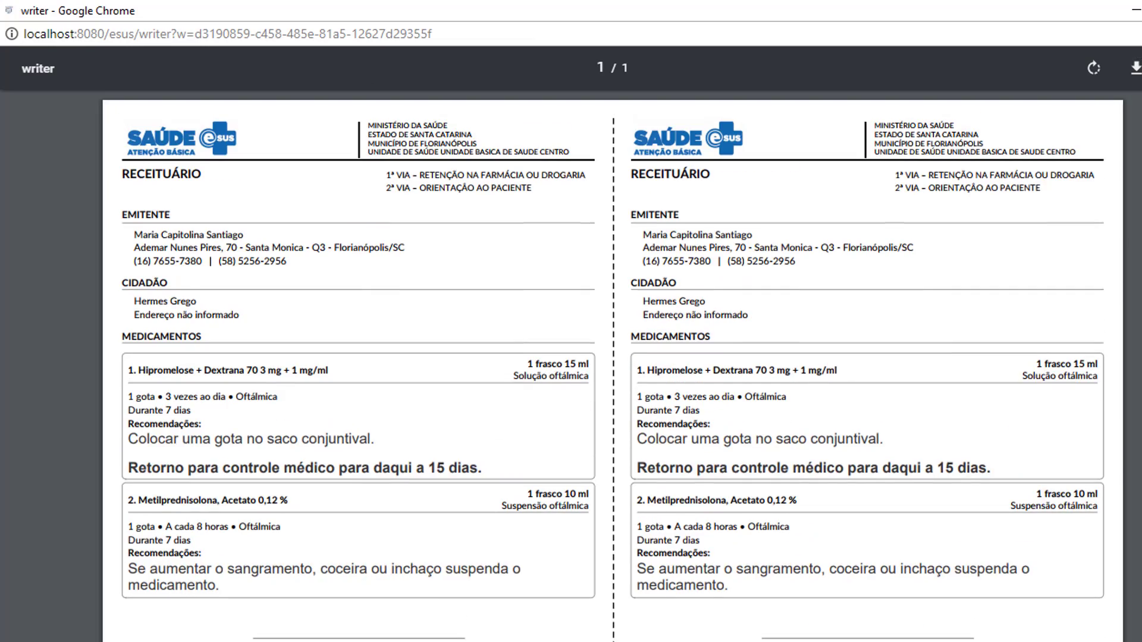
pyautogui.hotkey('ctrl', 'w')
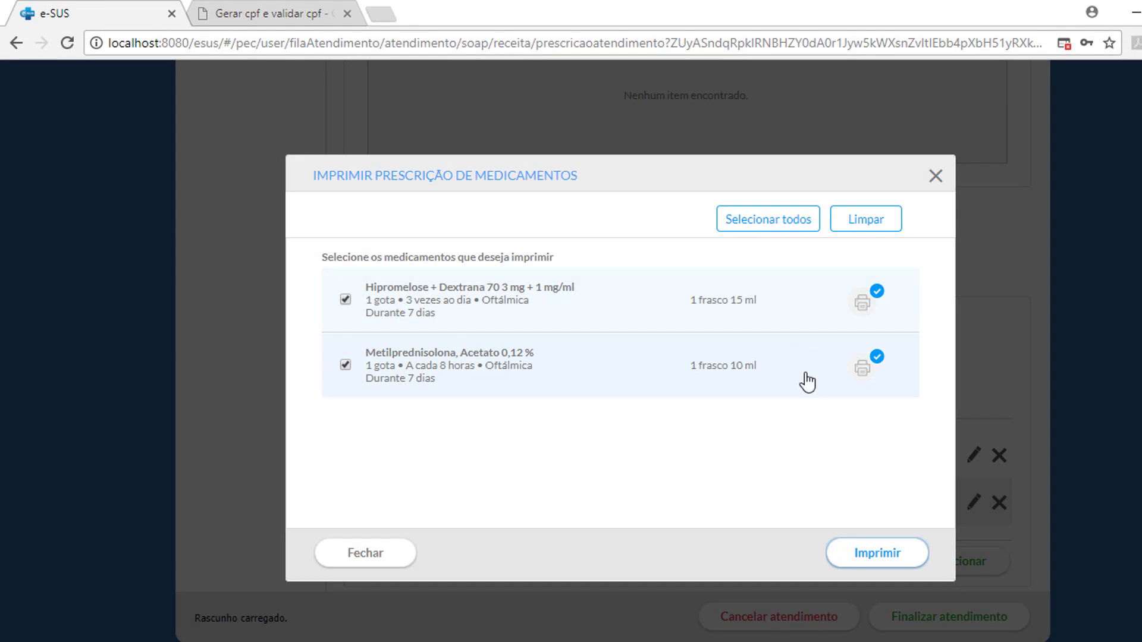
pyautogui.click(397, 557)
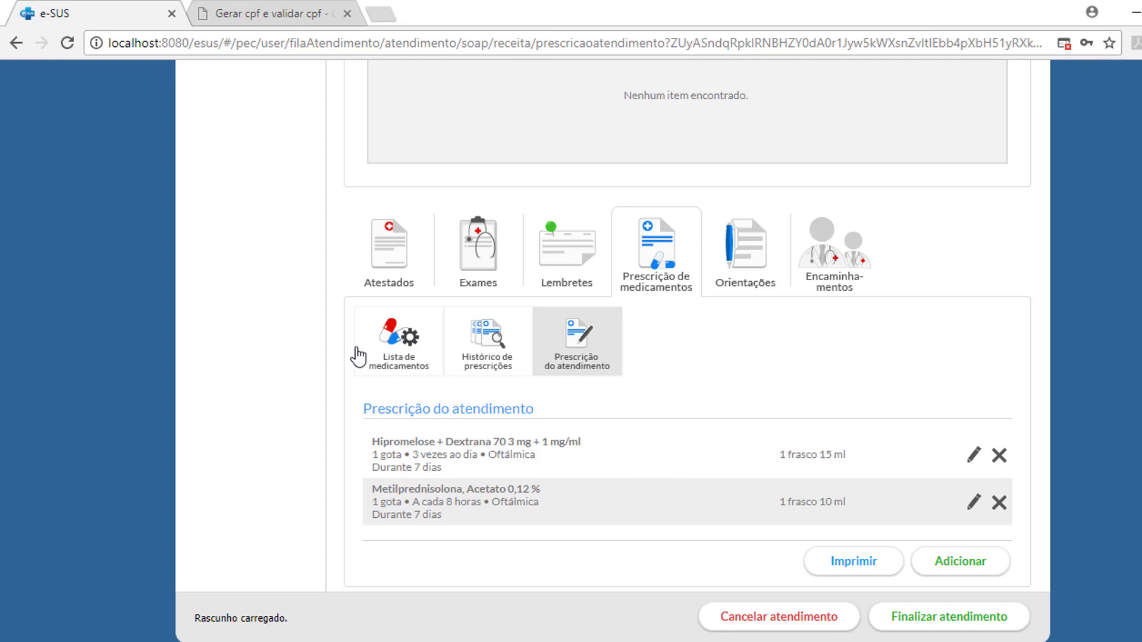
# Start a new medical certificate from the Padrão template and check its preview text
pyautogui.click(389, 250)
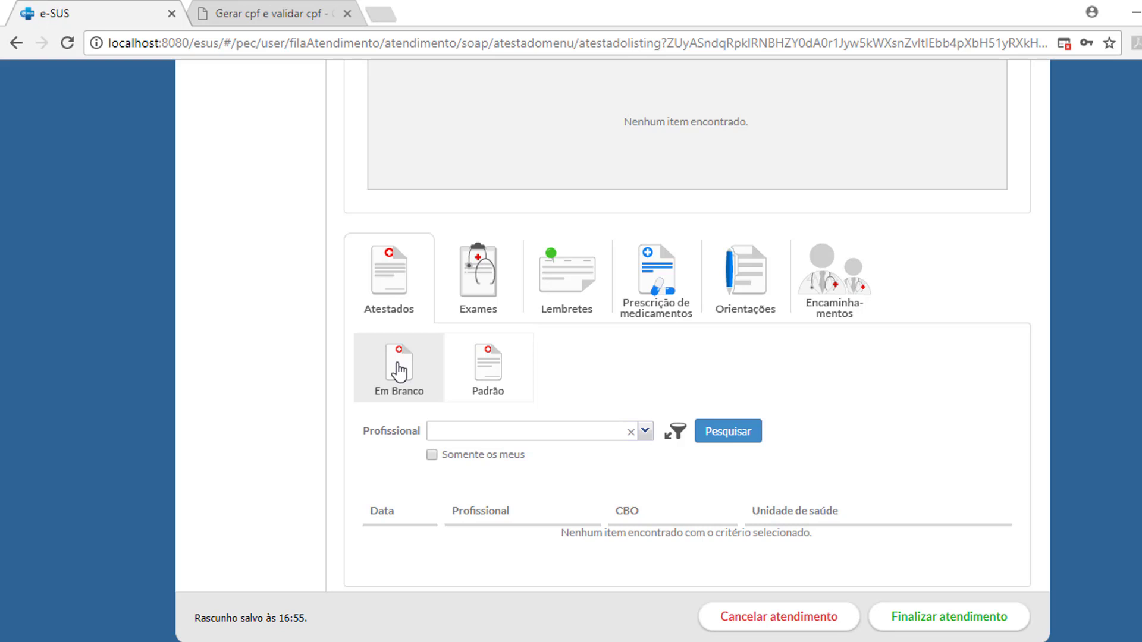
pyautogui.click(496, 369)
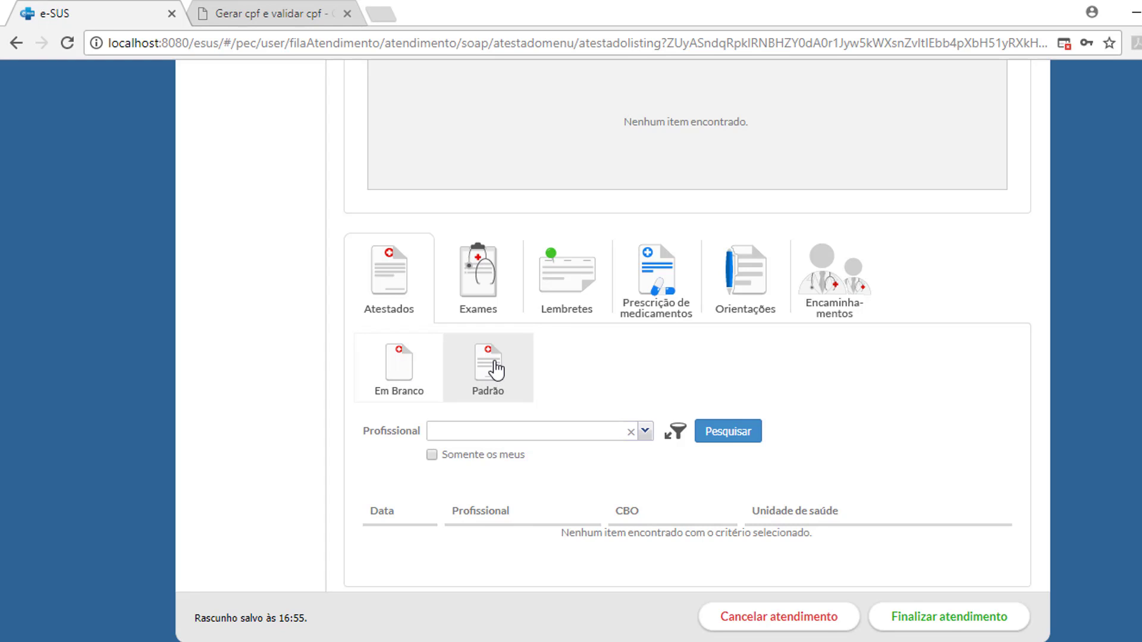
pyautogui.scroll(-2, 497, 369)
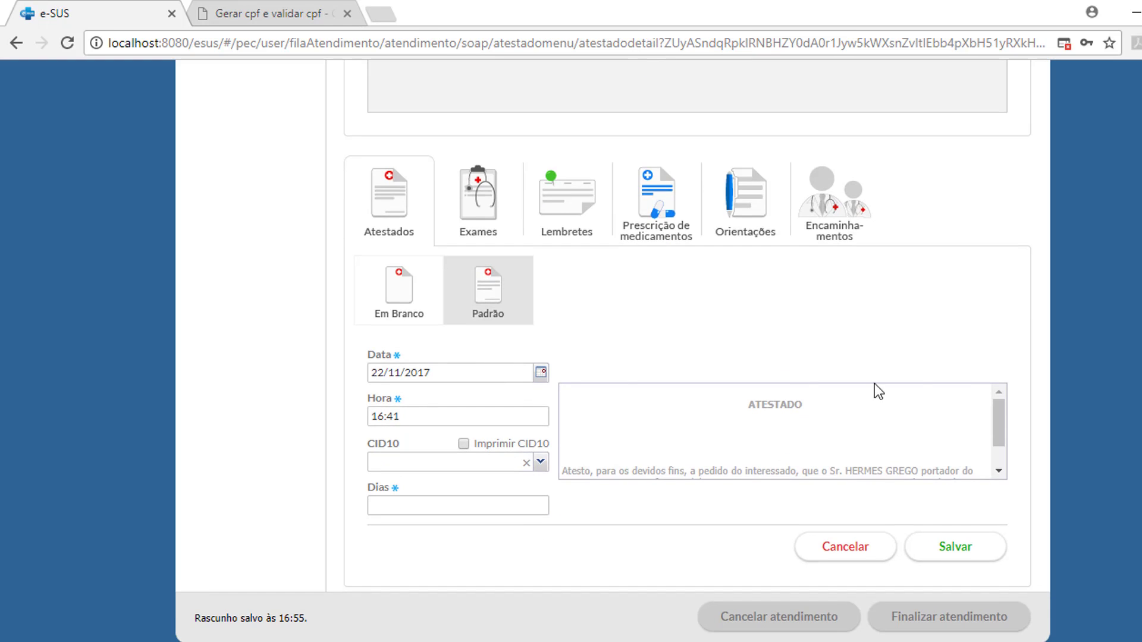
pyautogui.moveTo(1001, 423)
pyautogui.mouseDown()
pyautogui.moveTo(993, 448)
pyautogui.moveTo(990, 415)
pyautogui.moveTo(1000, 441)
pyautogui.mouseUp()
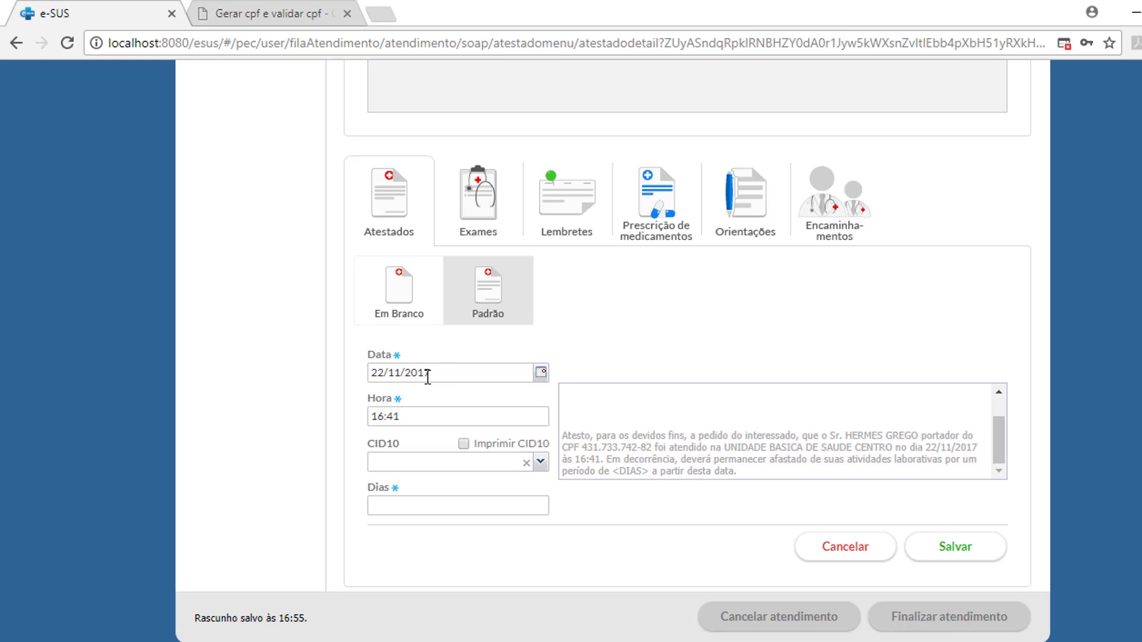
# Include the CID10 in the printed certificate and select H113, HEMORRAGIA CONJUNTIVAL, as the diagnosis
pyautogui.click(464, 444)
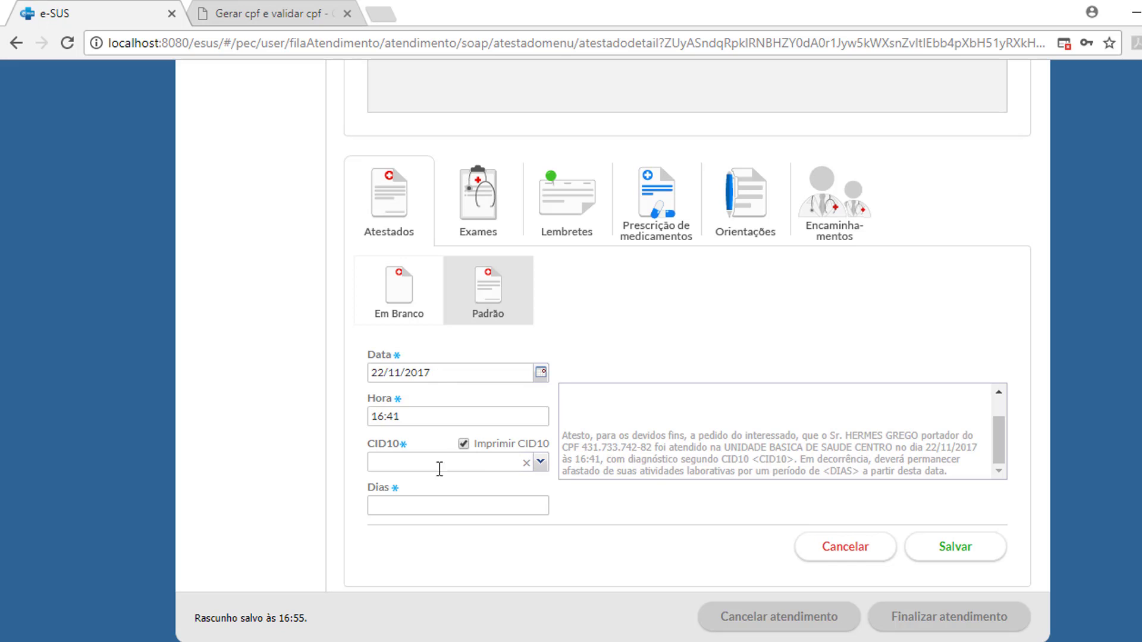
pyautogui.click(476, 463)
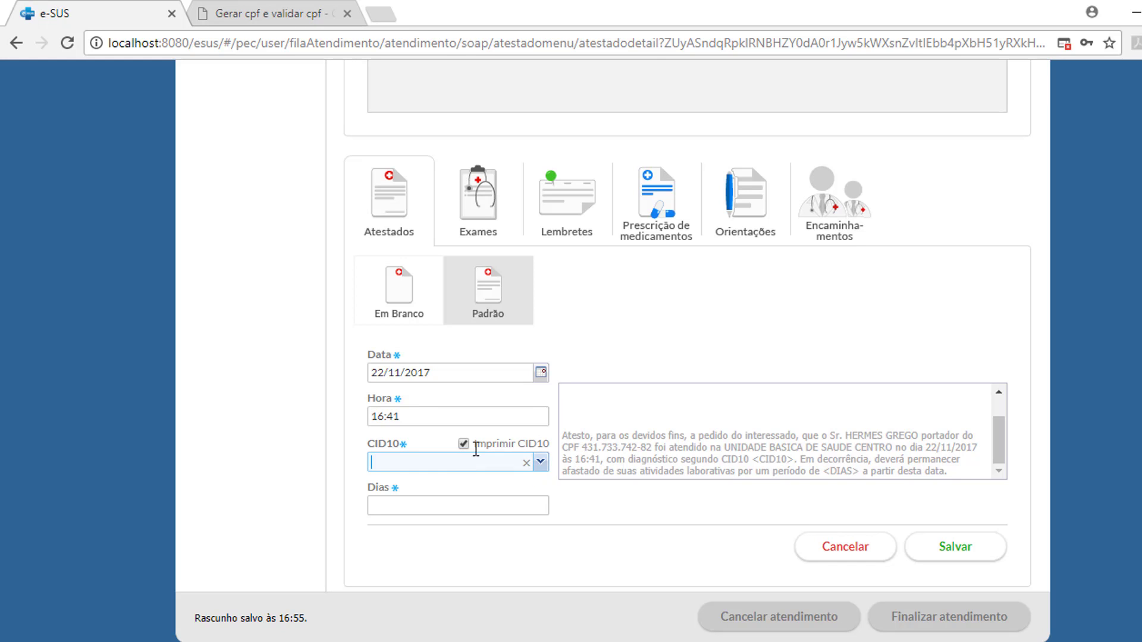
pyautogui.scroll(7, 476, 445)
pyautogui.scroll(-7, 476, 445)
pyautogui.write('h113')
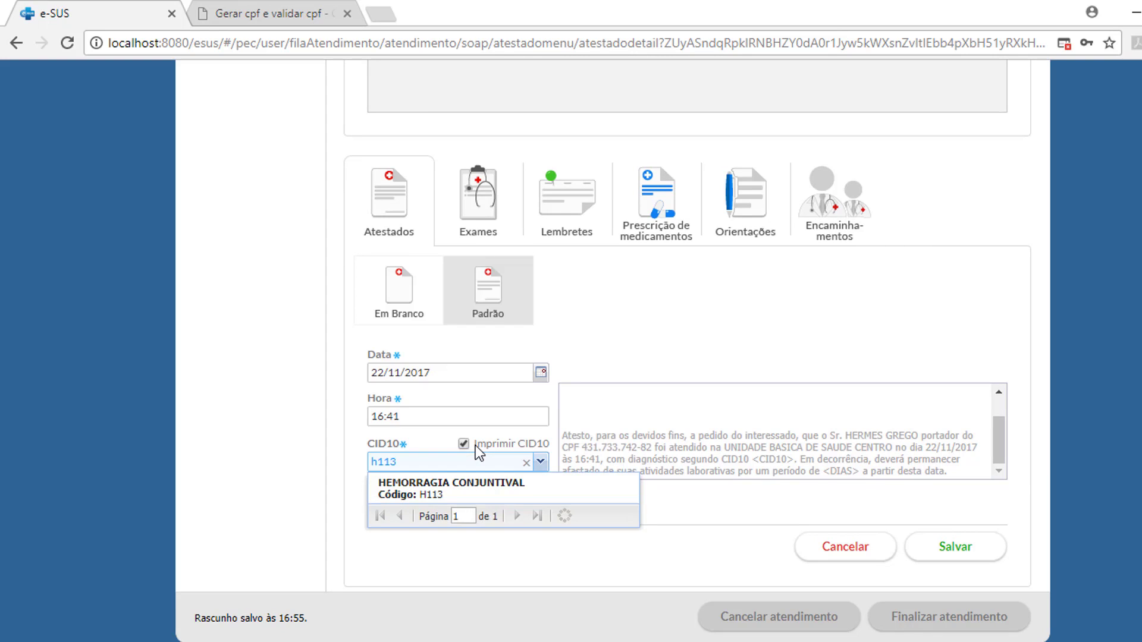
pyautogui.click(500, 494)
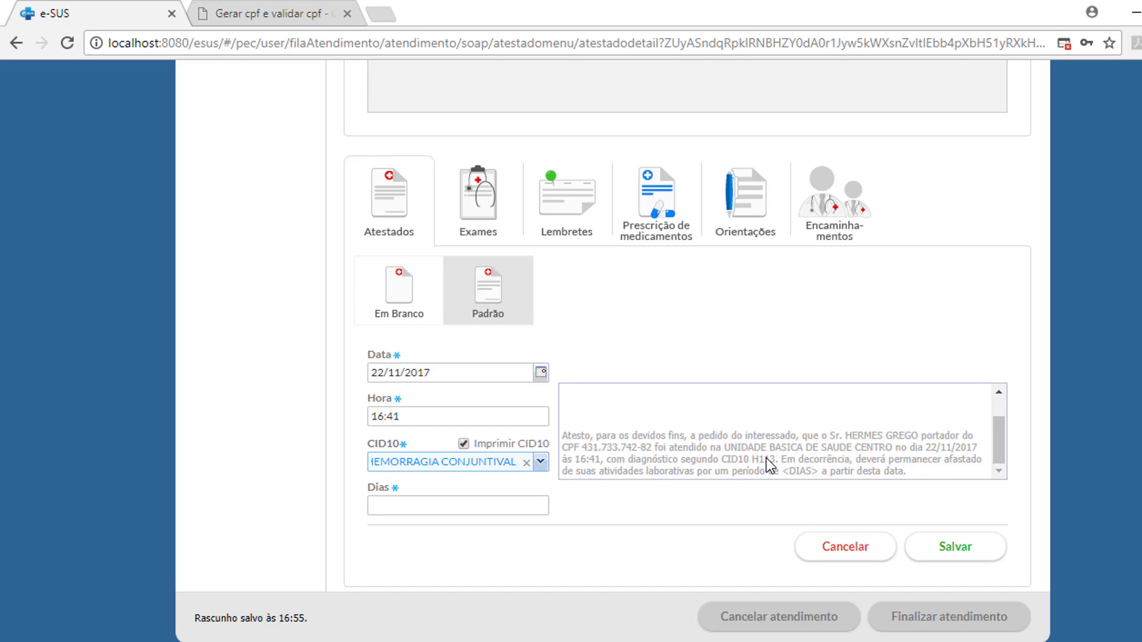
# Set the certificate's leave period to 1 day and save the certificate
pyautogui.click(494, 505)
pyautogui.write('1')
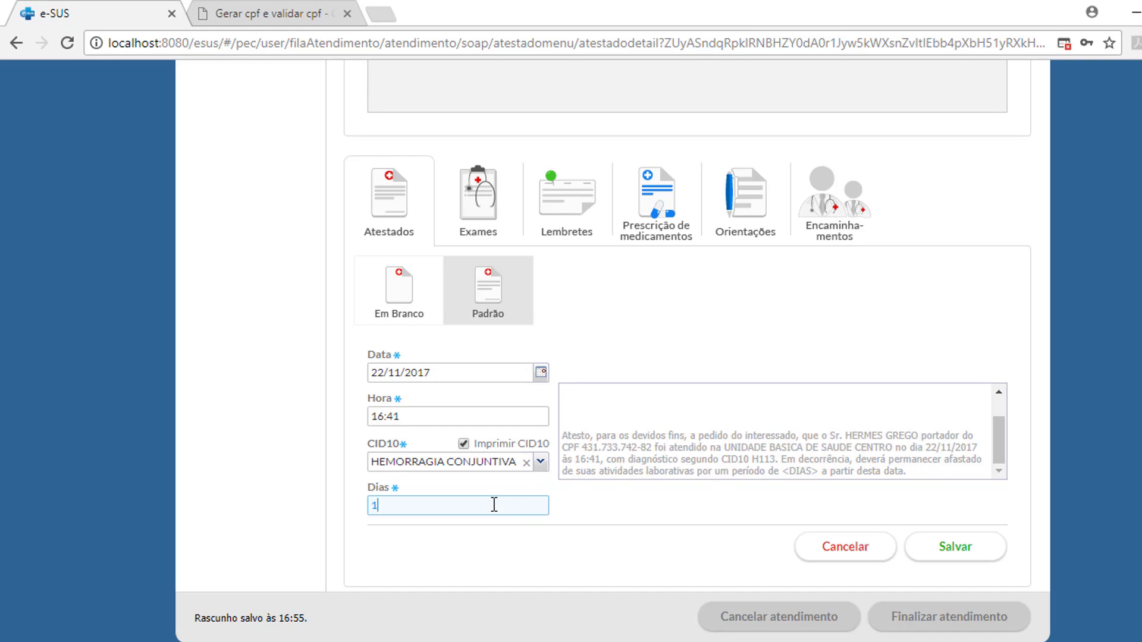
pyautogui.click(729, 462)
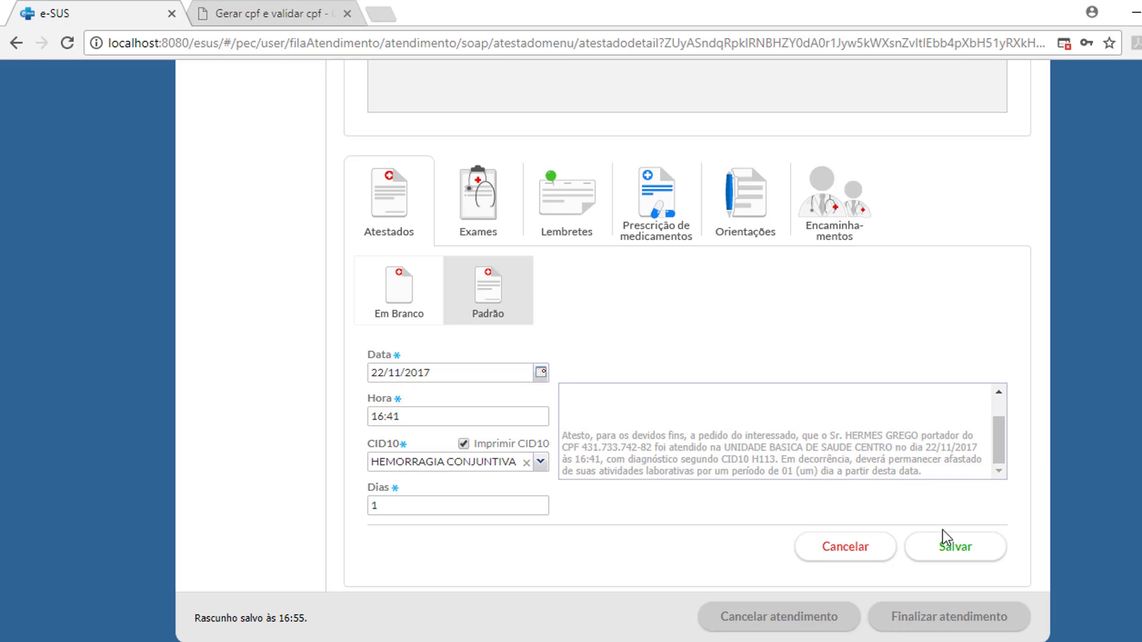
pyautogui.click(950, 553)
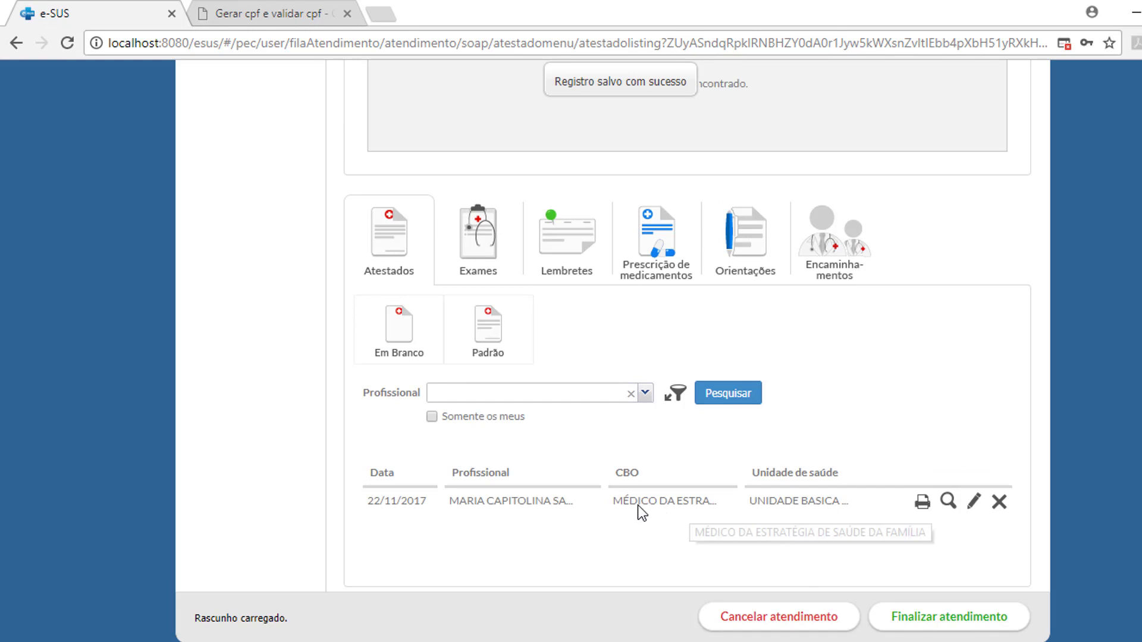
# Open the printable version of the saved certificate and examine its text, signature lines and CID10 disclosure authorization
pyautogui.click(922, 503)
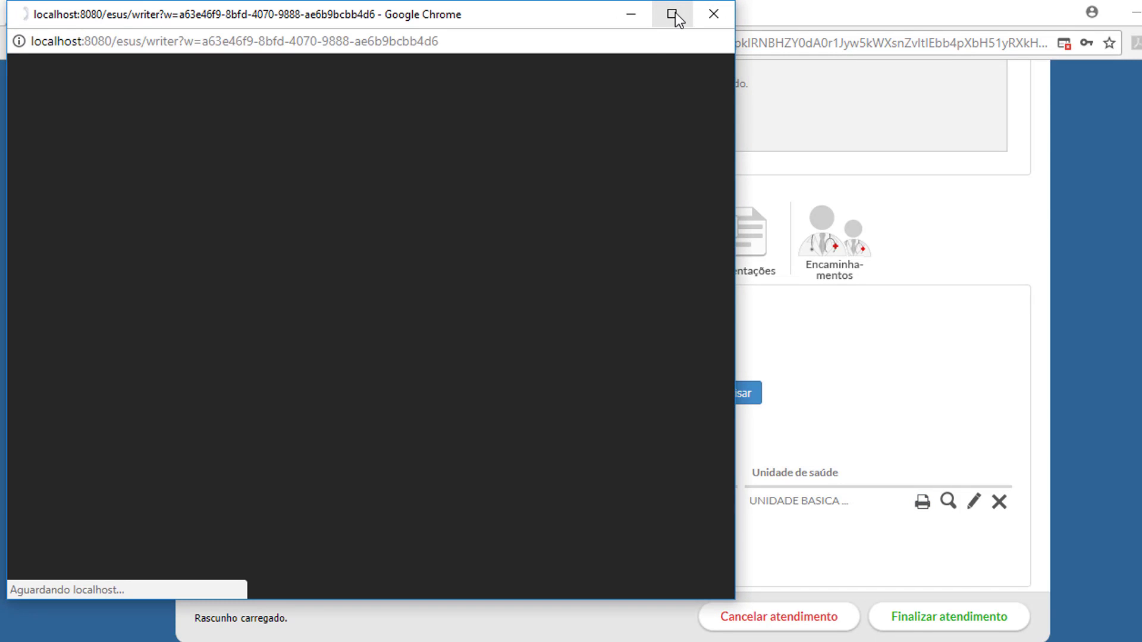
pyautogui.click(676, 13)
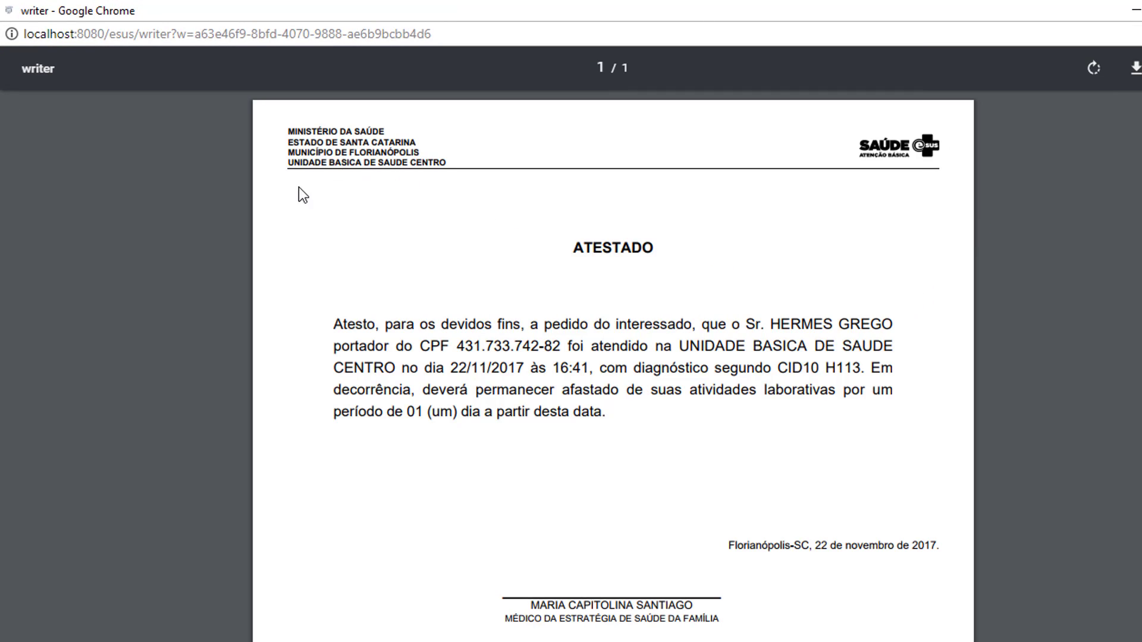
pyautogui.scroll(-2, 997, 245)
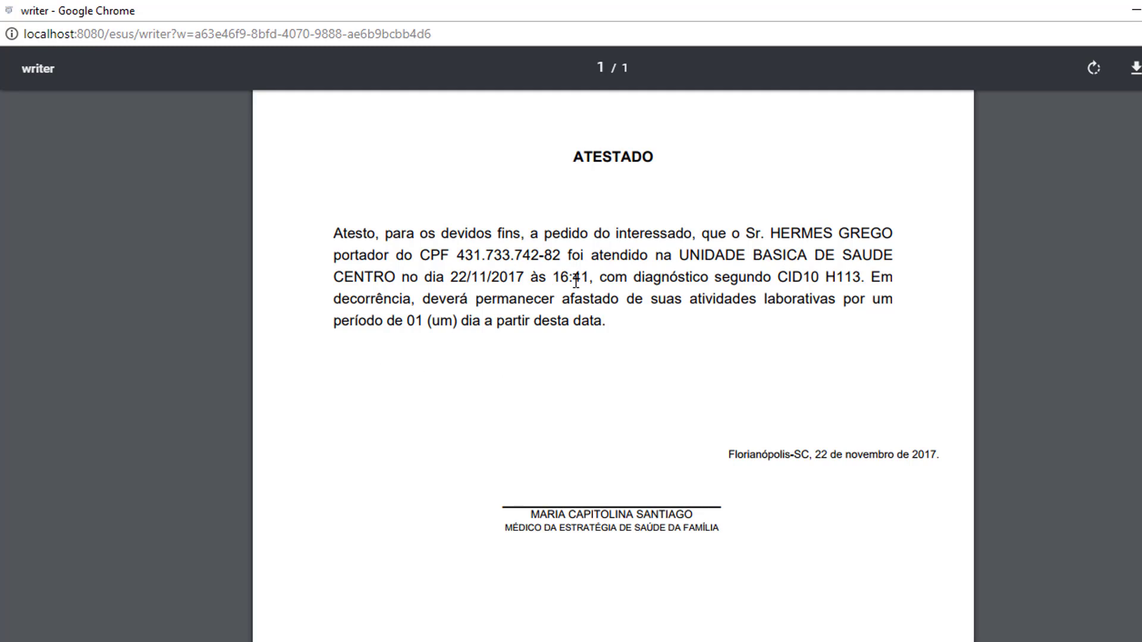
pyautogui.scroll(-3, 544, 407)
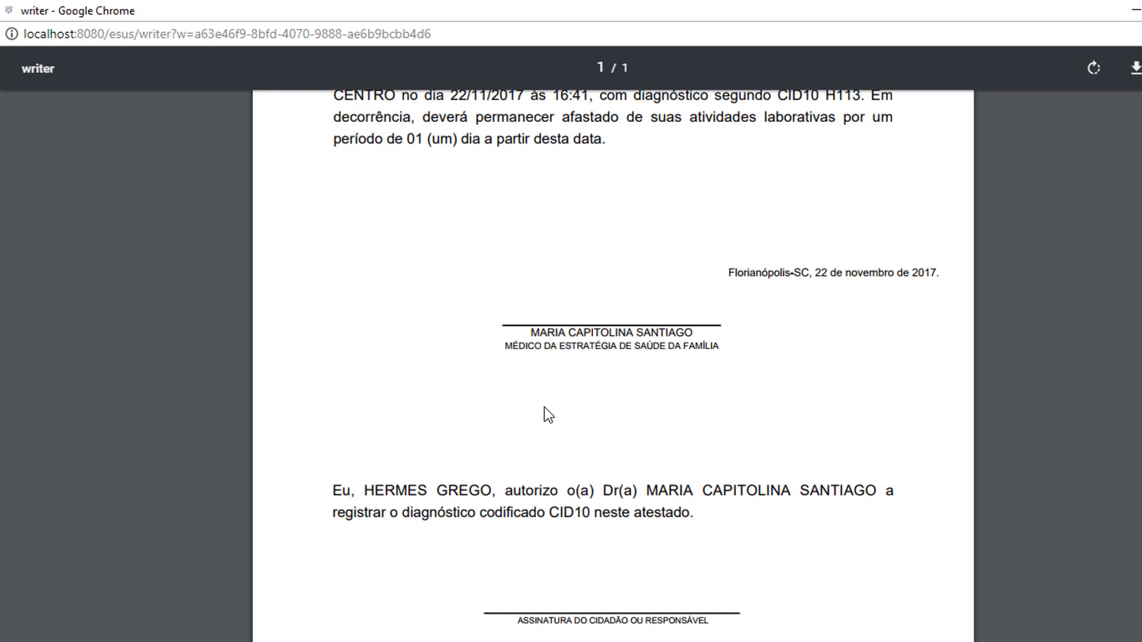
pyautogui.scroll(3, 544, 406)
pyautogui.scroll(-4, 544, 407)
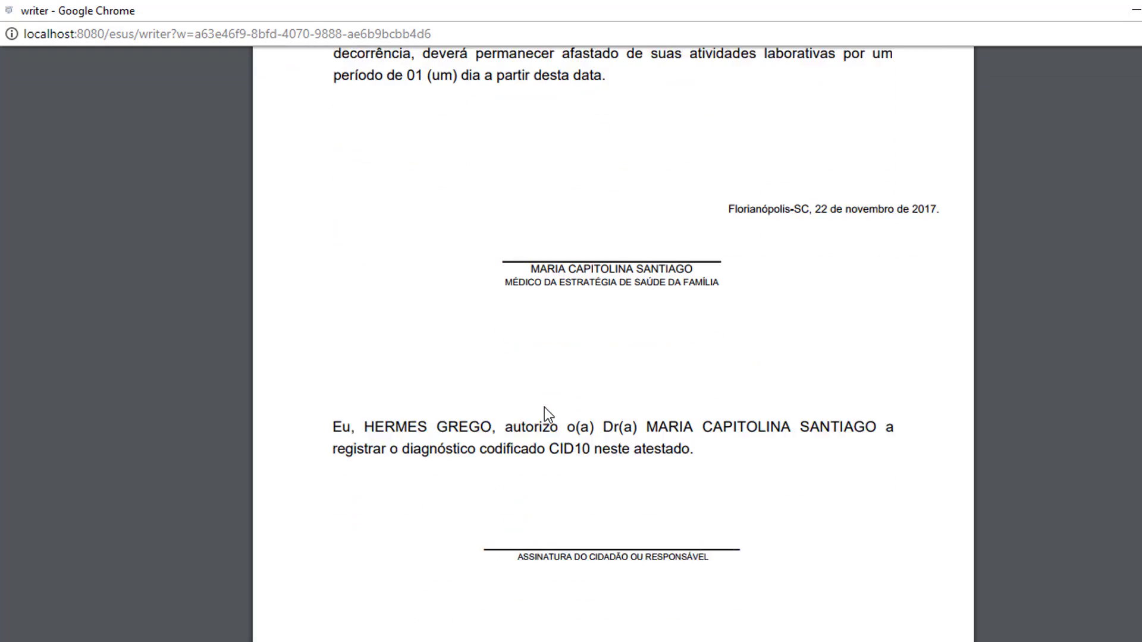
pyautogui.scroll(-2, 544, 407)
pyautogui.scroll(2, 466, 381)
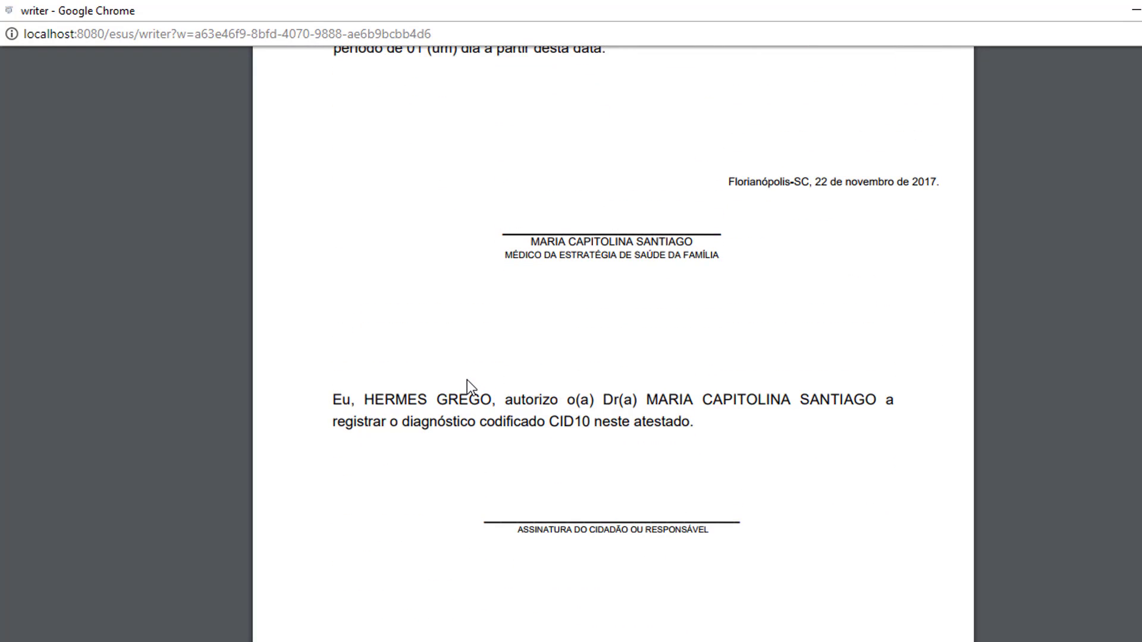
pyautogui.scroll(1, 467, 381)
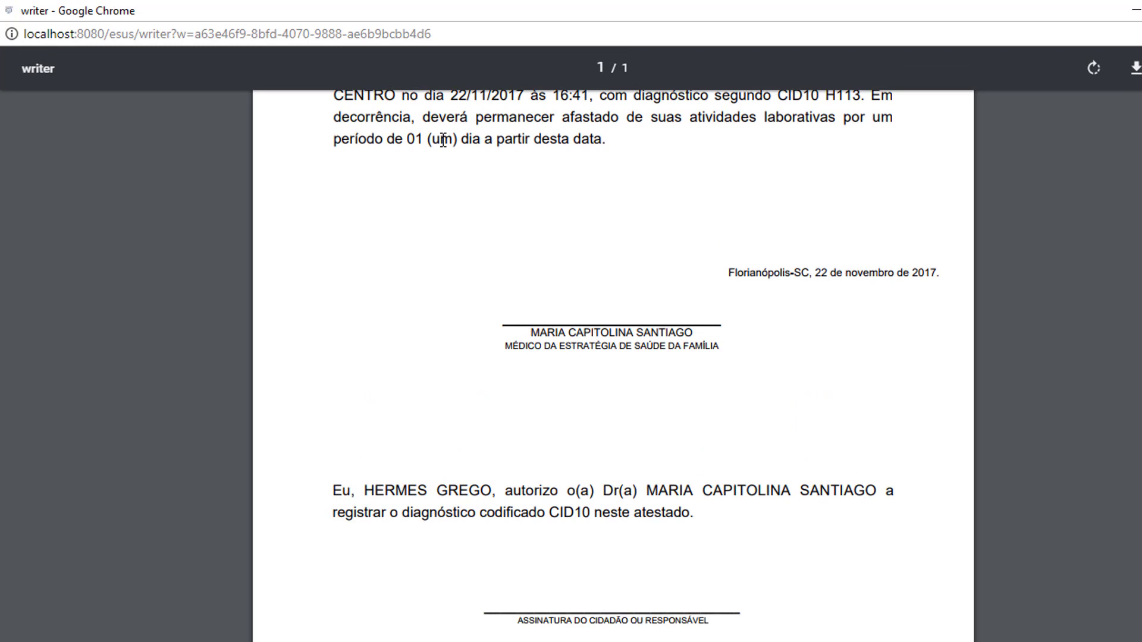
pyautogui.scroll(1, 446, 136)
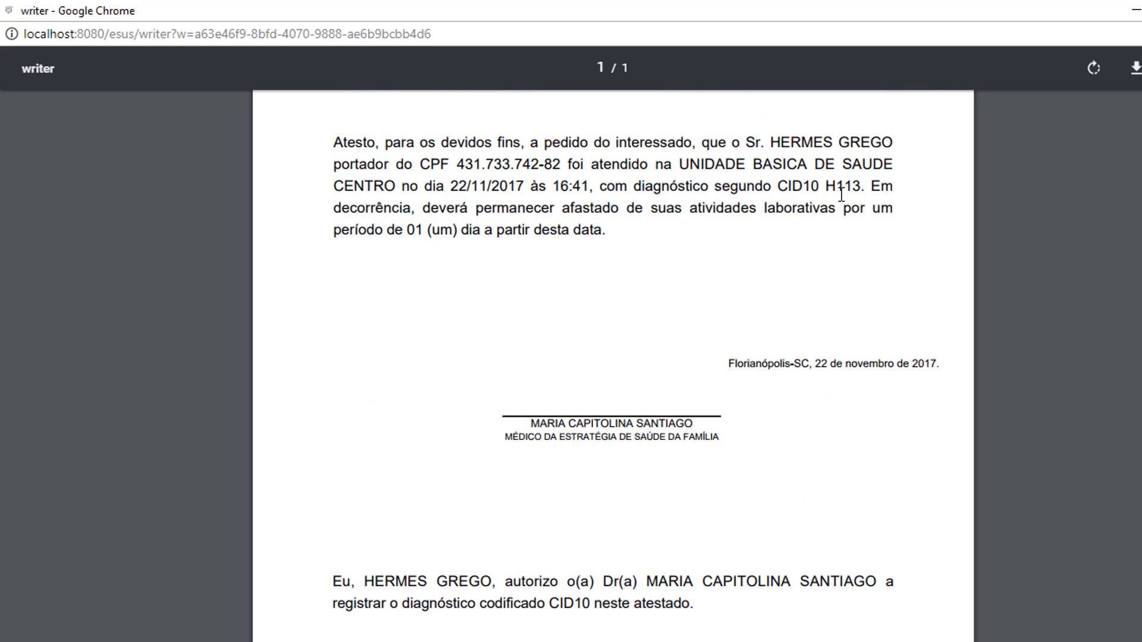
pyautogui.scroll(-1, 631, 455)
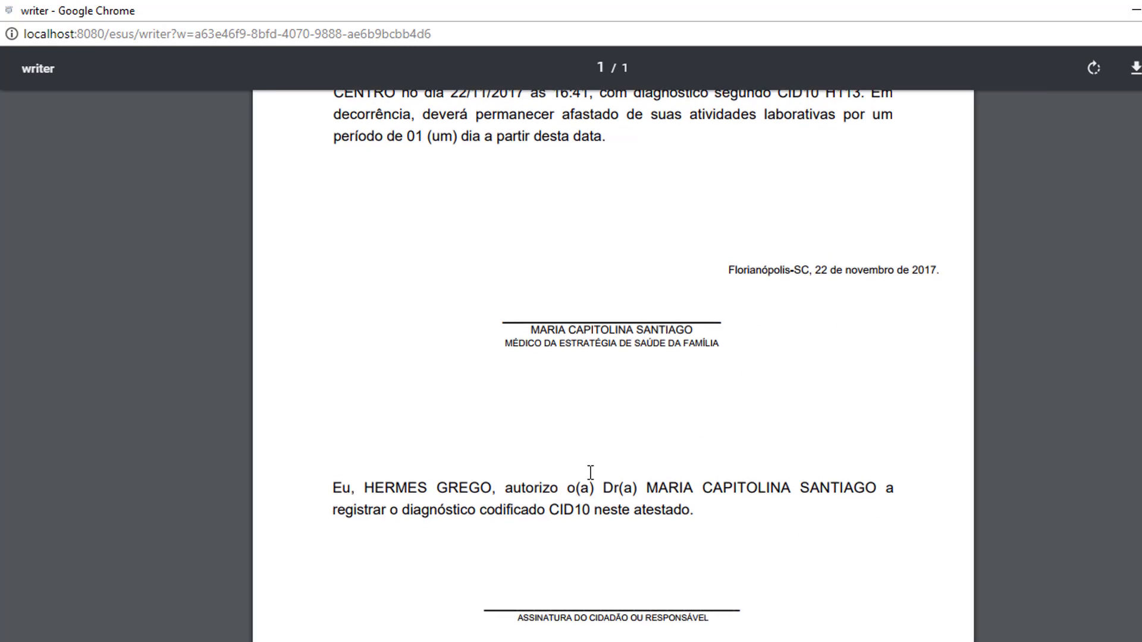
pyautogui.scroll(-1, 592, 482)
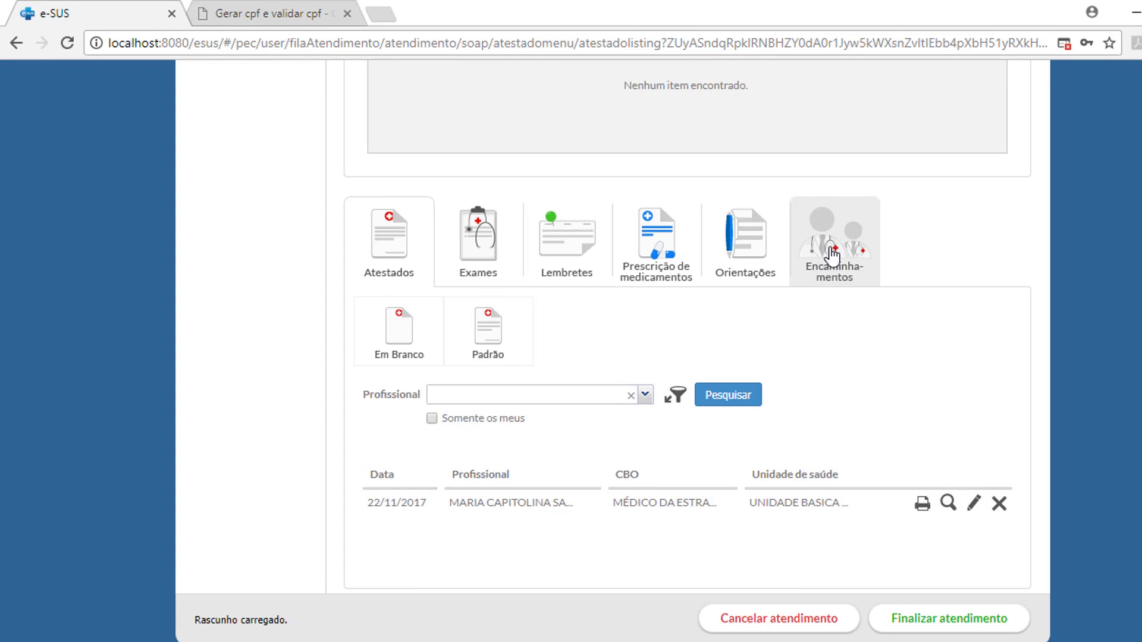
# Review the consultation's plan text down to its final instruction about psychotherapeutic treatment
pyautogui.scroll(5, 832, 255)
pyautogui.scroll(2, 828, 252)
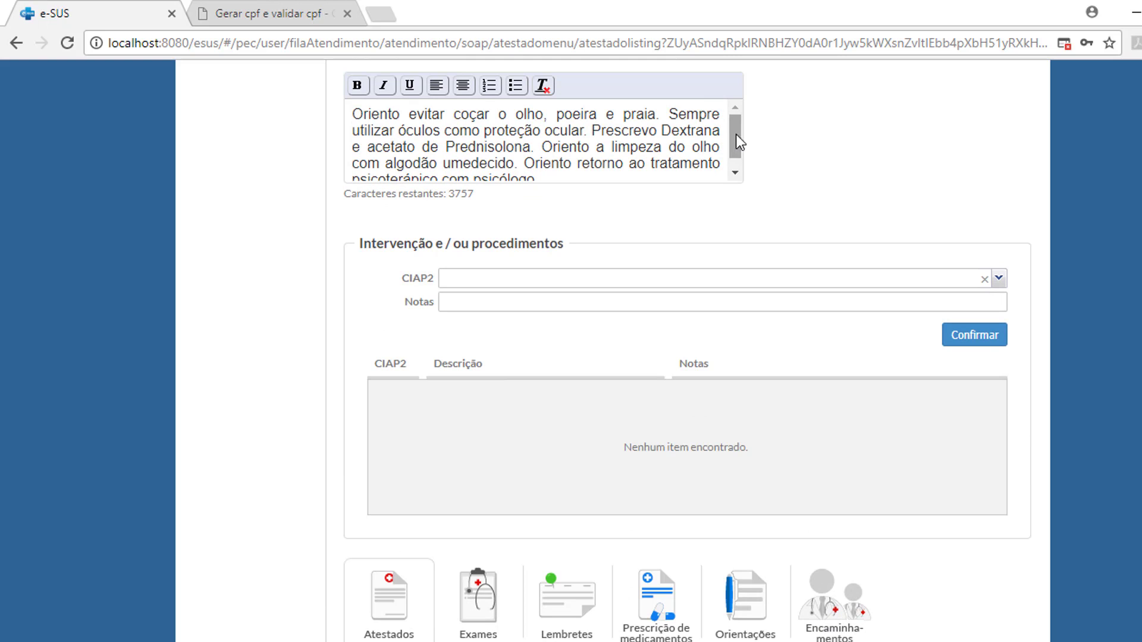
pyautogui.scroll(-1, 736, 134)
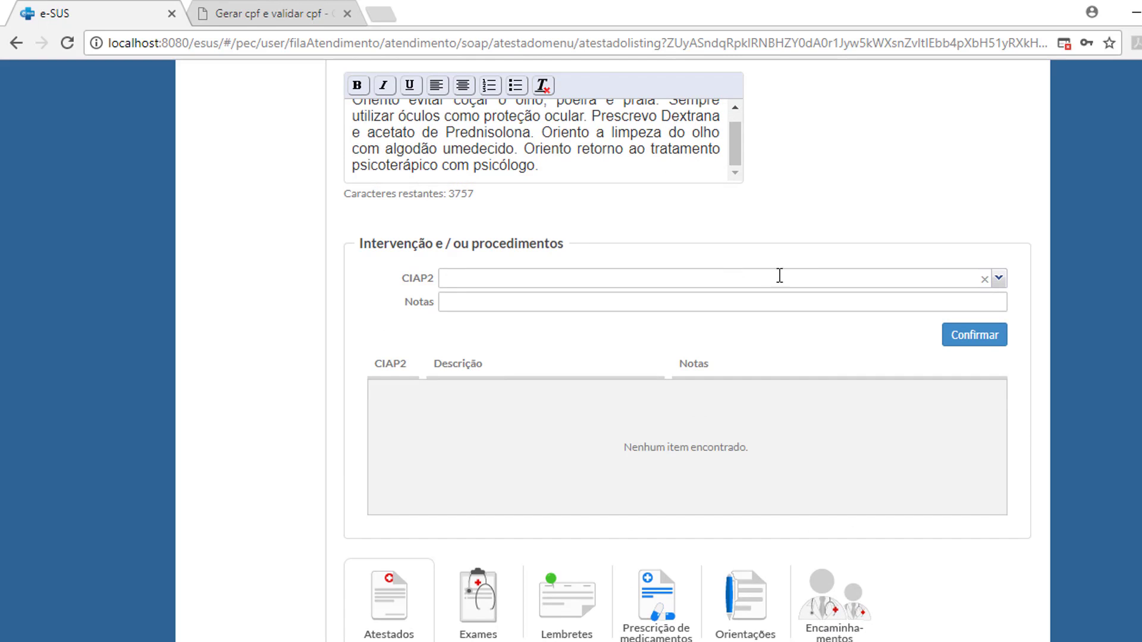
pyautogui.scroll(-3, 807, 267)
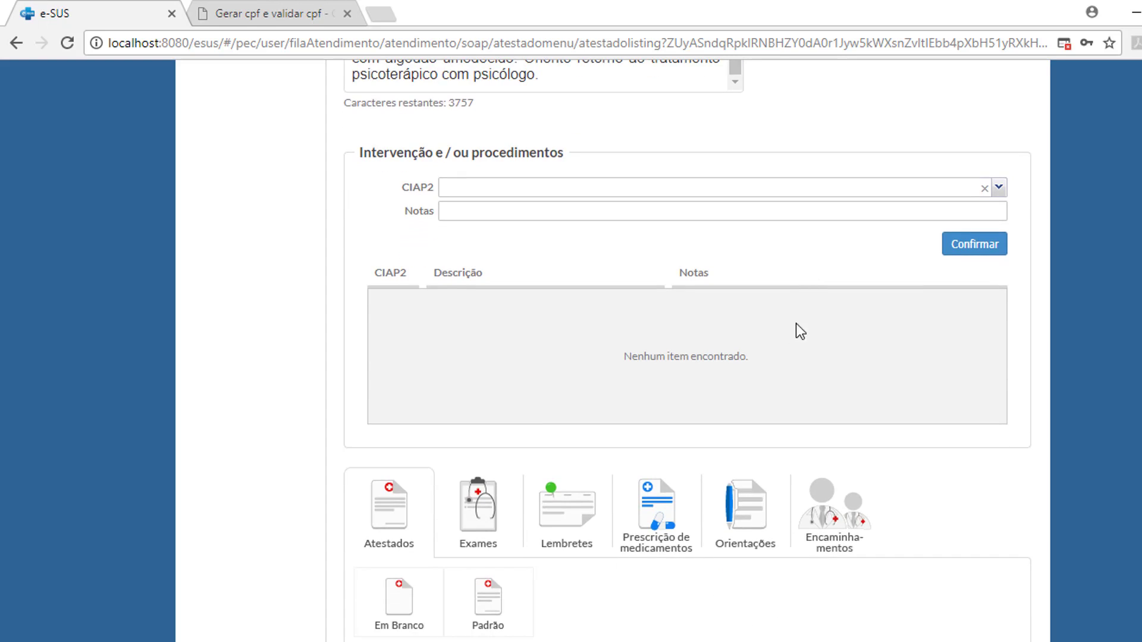
# Add a new referral (Encaminhamento) to the plan and set its specialty to CONSULTA EM PSICOLOGIA
pyautogui.scroll(-3, 779, 349)
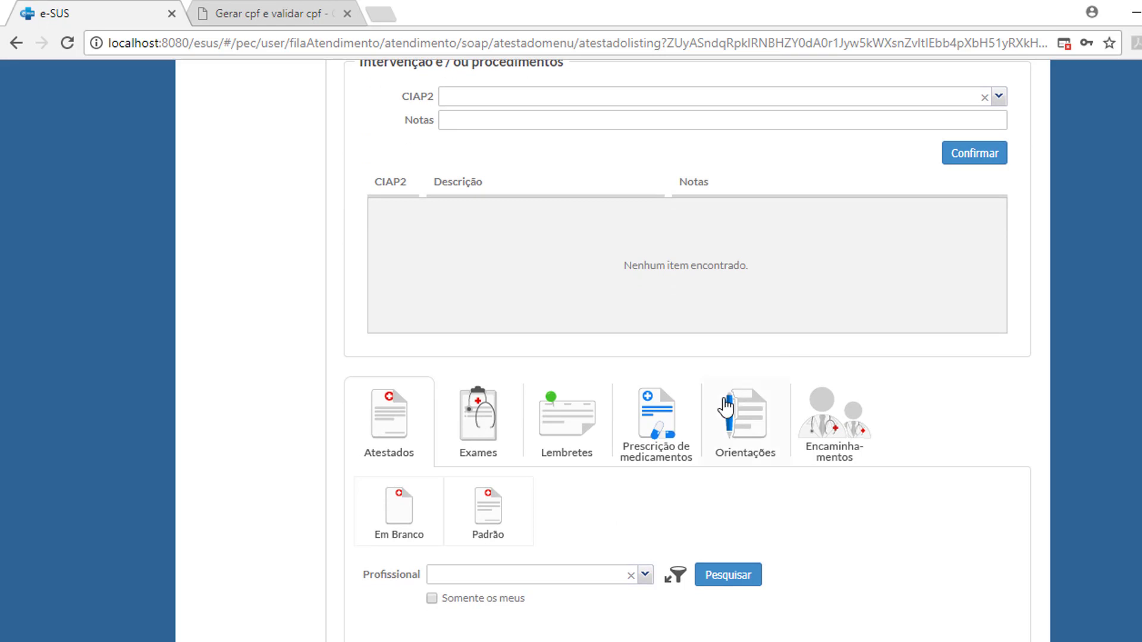
pyautogui.click(832, 420)
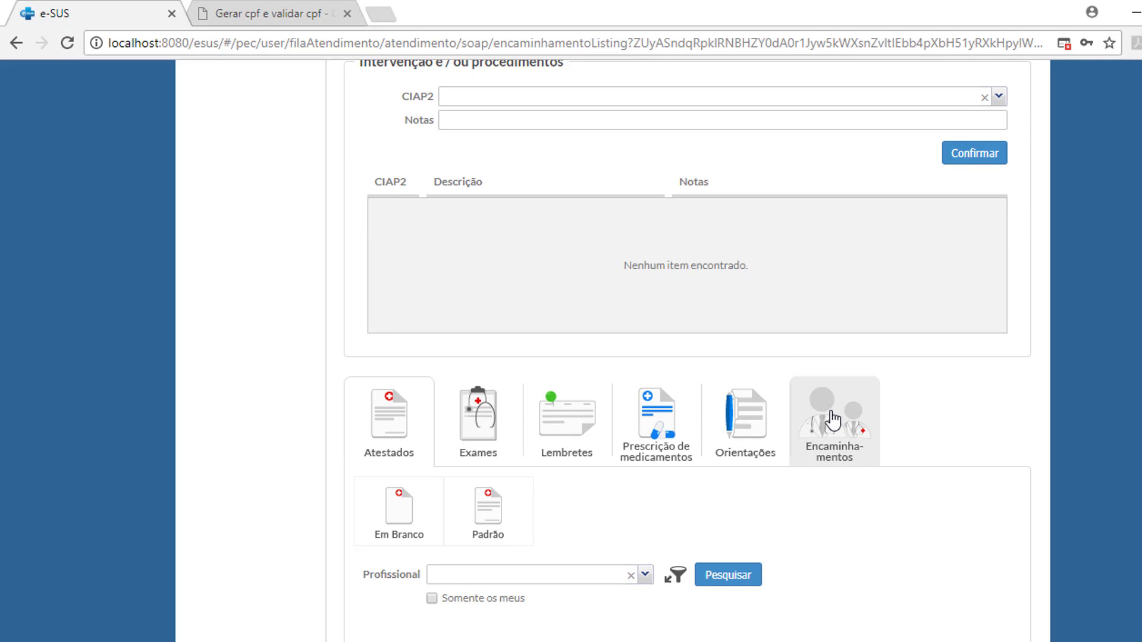
pyautogui.scroll(-1, 835, 420)
pyautogui.scroll(-2, 832, 420)
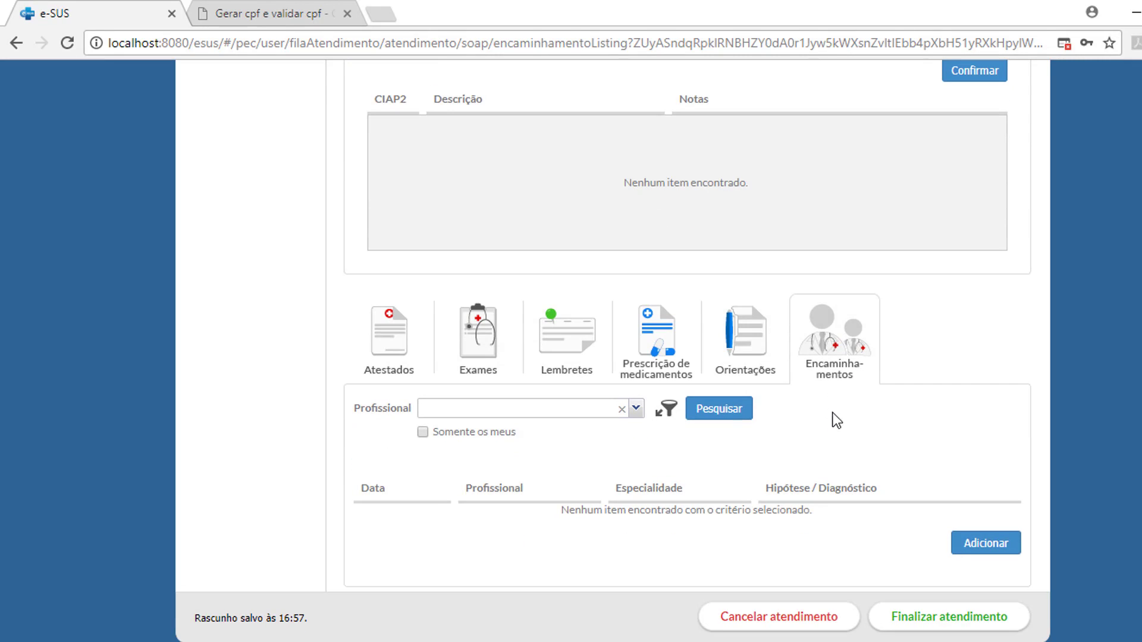
pyautogui.click(981, 550)
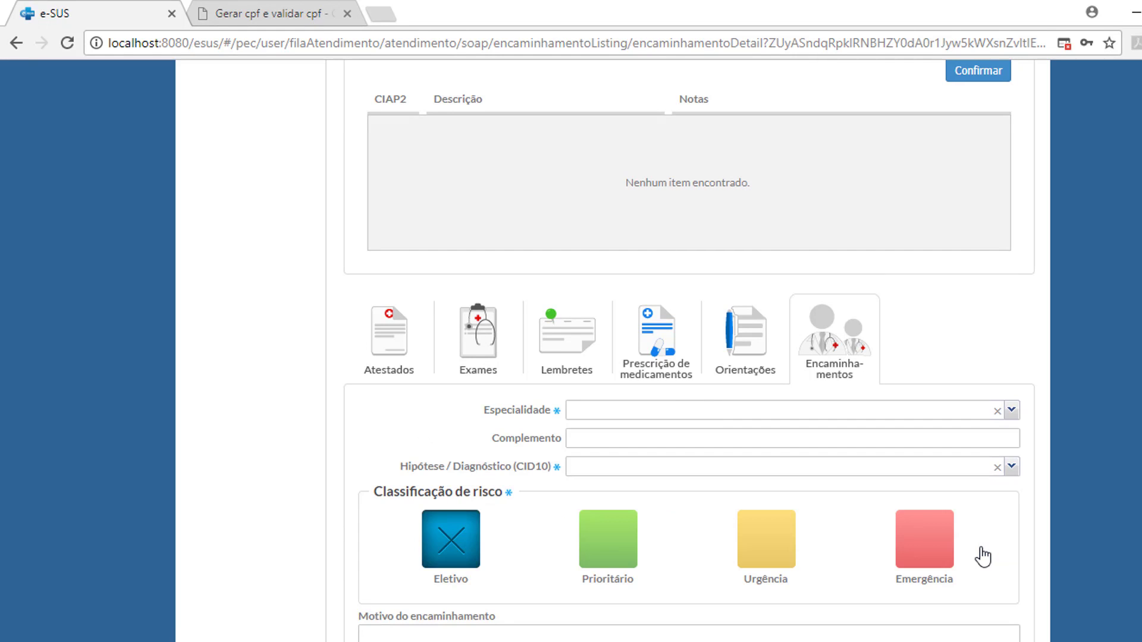
pyautogui.click(1011, 411)
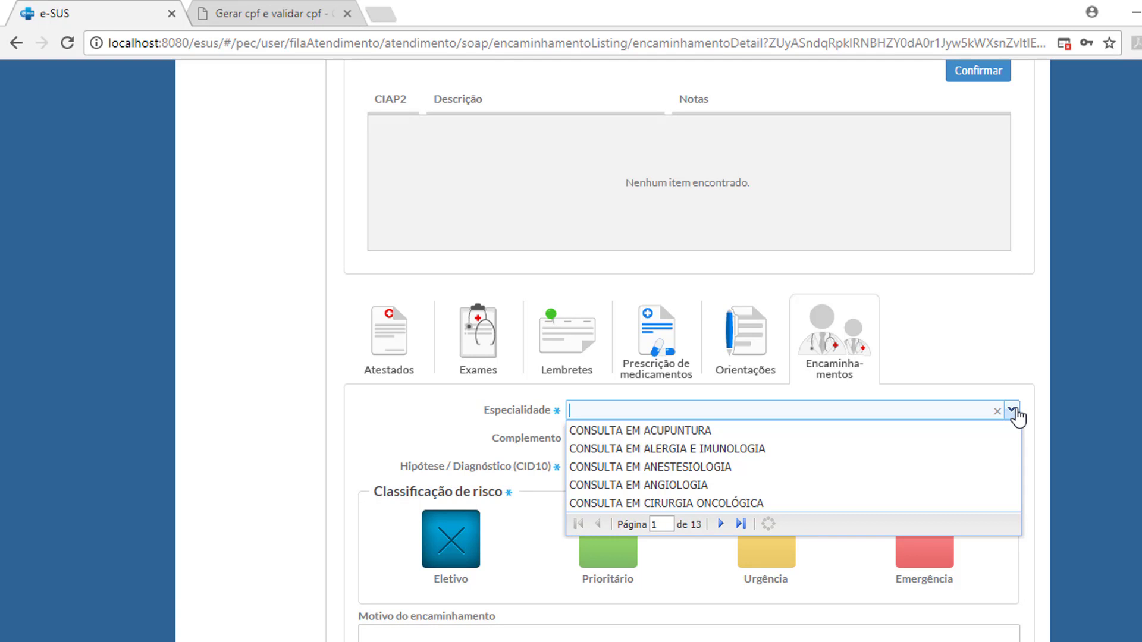
pyautogui.write('psic')
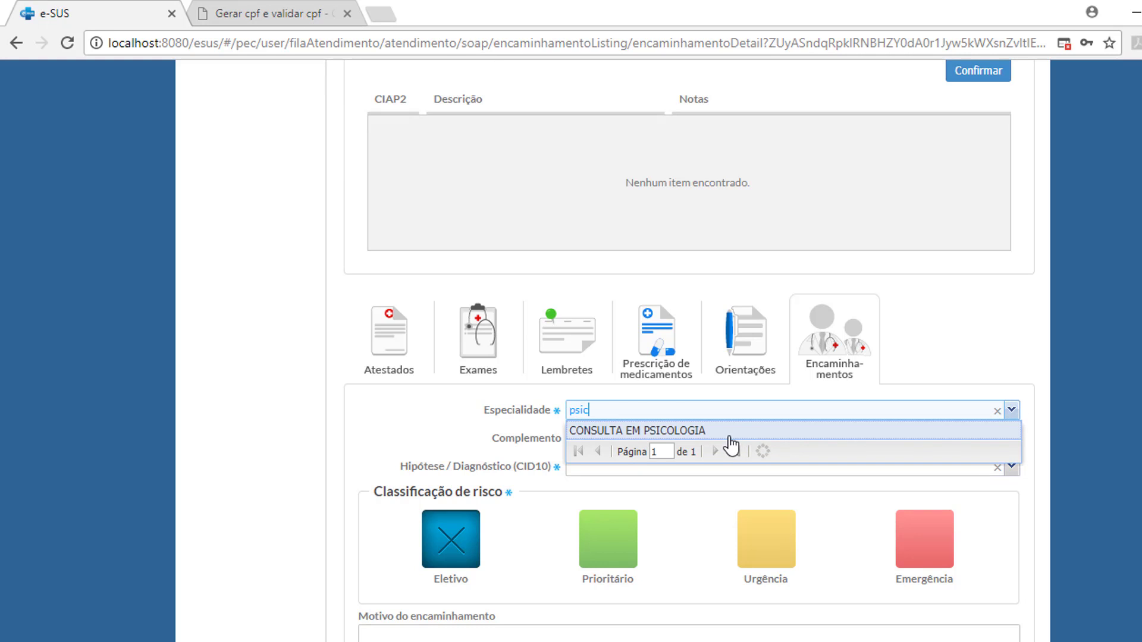
pyautogui.click(728, 437)
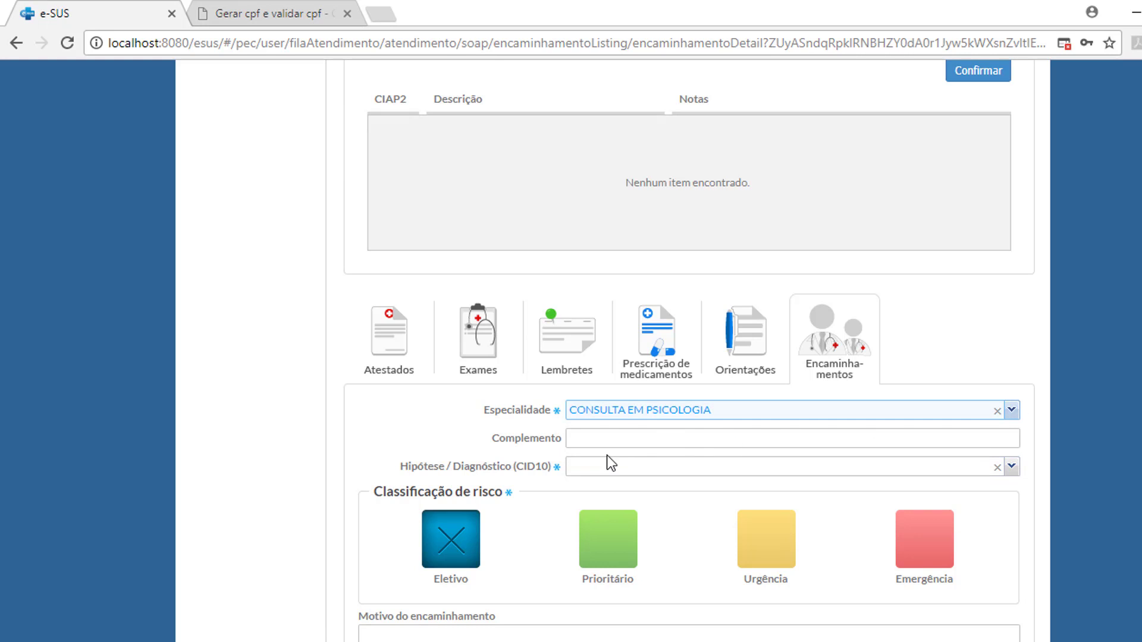
# Set the referral's CID10 hypothesis/diagnosis to TRISTEZA, leaving the complement empty
pyautogui.scroll(-2, 607, 455)
pyautogui.click(622, 347)
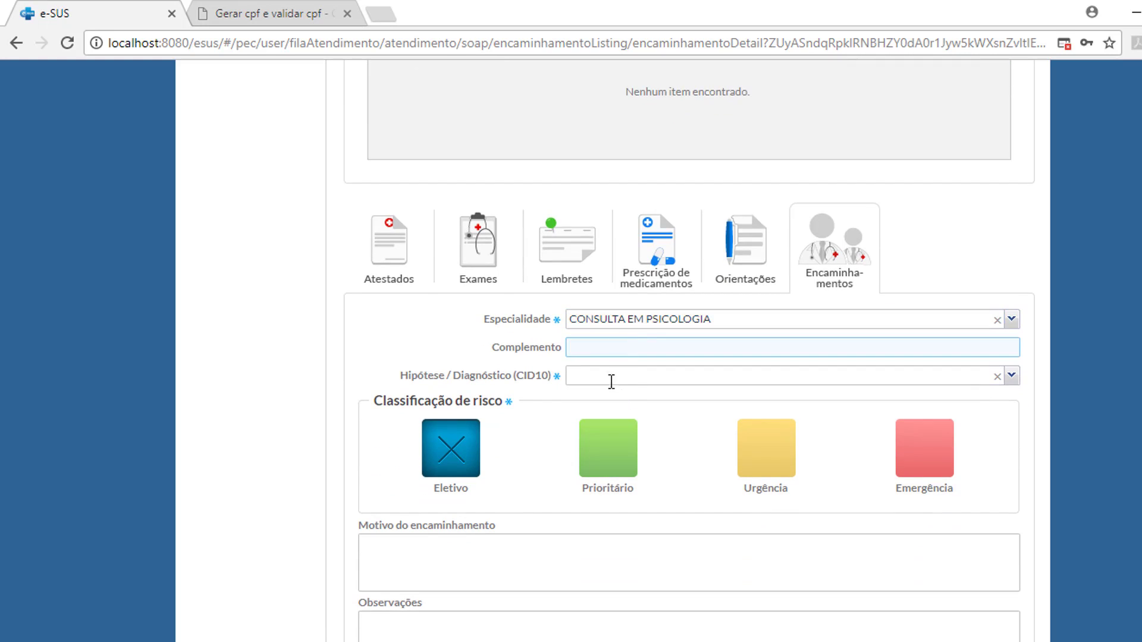
pyautogui.click(609, 375)
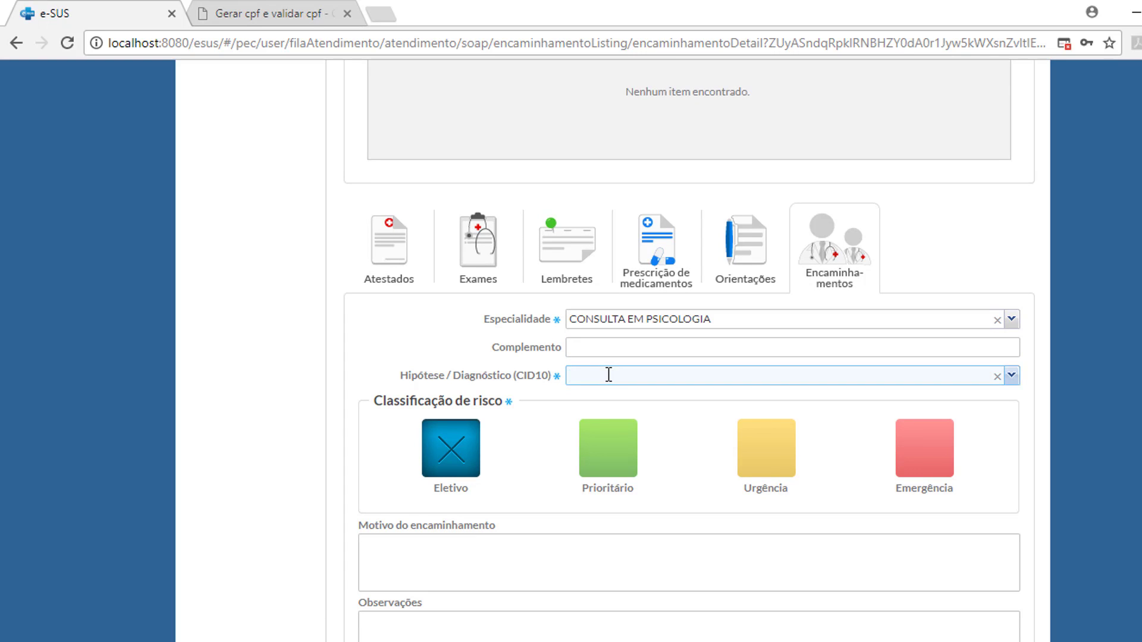
pyautogui.write('tristeza')
pyautogui.click(636, 402)
pyautogui.scroll(-2, 663, 512)
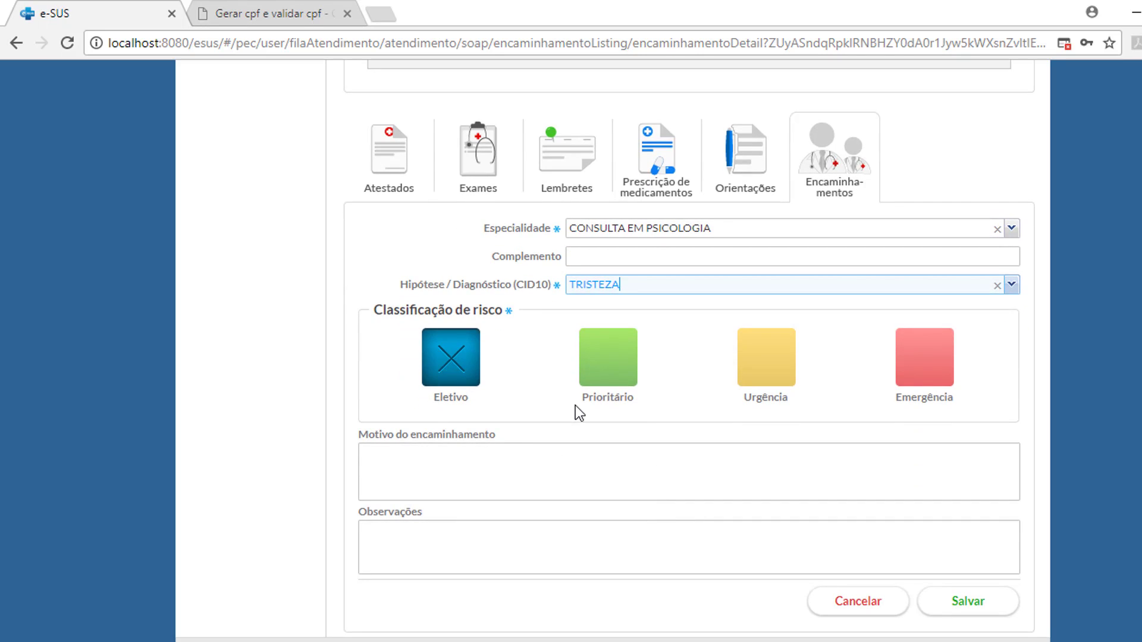
# Begin the Motivo do encaminhamento text with "Paciente fazia acompanhamento com psicólogo e resol"
pyautogui.click(479, 449)
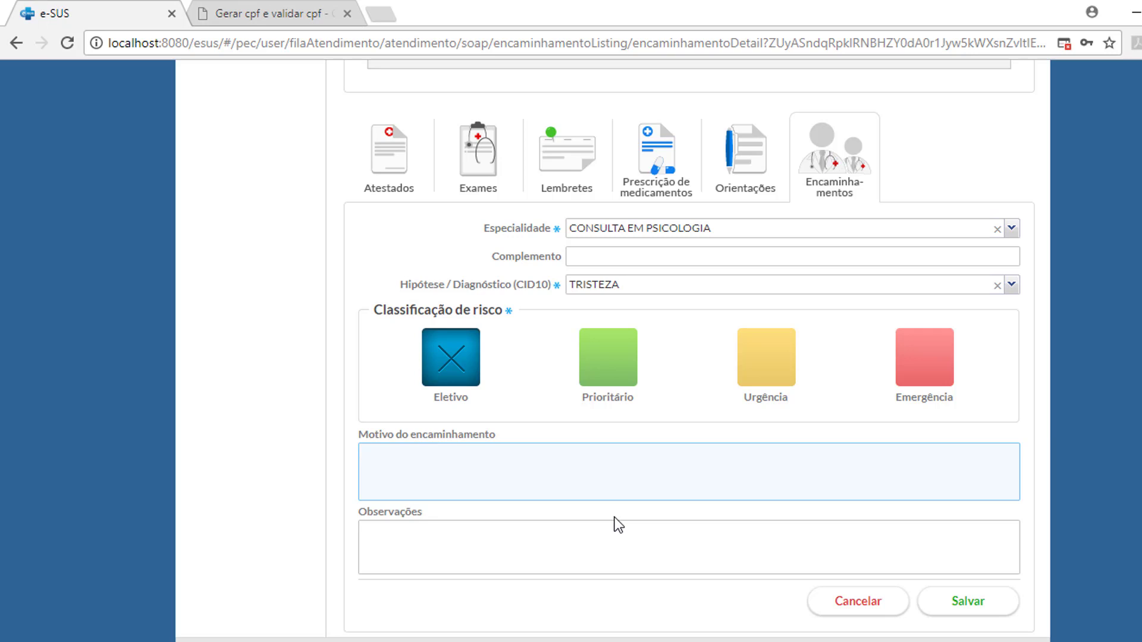
pyautogui.write('Paciente fazia acompanhamento dom')
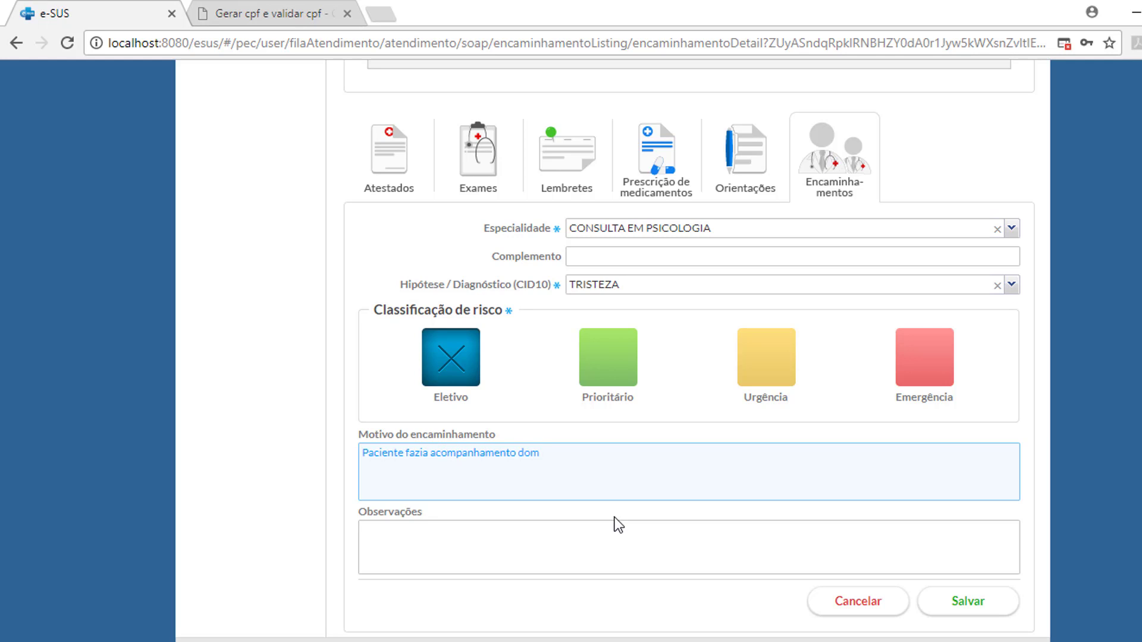
pyautogui.press('BackSpace')
pyautogui.press('BackSpace')
pyautogui.press('BackSpace')
pyautogui.write('com')
pyautogui.press('BackSpace')
pyautogui.write('m psicólogo')
pyautogui.press('BackSpace')
pyautogui.press('BackSpace')
pyautogui.press('BackSpace')
pyautogui.press('BackSpace')
pyautogui.press('BackSpace')
pyautogui.press('BackSpace')
pyautogui.press('BackSpace')
pyautogui.press('BackSpace')
pyautogui.press('BackSpace')
pyautogui.press('BackSpace')
pyautogui.write('psicólogo e resol')
pyautogui.moveTo(632, 458); pyautogui.dragTo(191, 461)
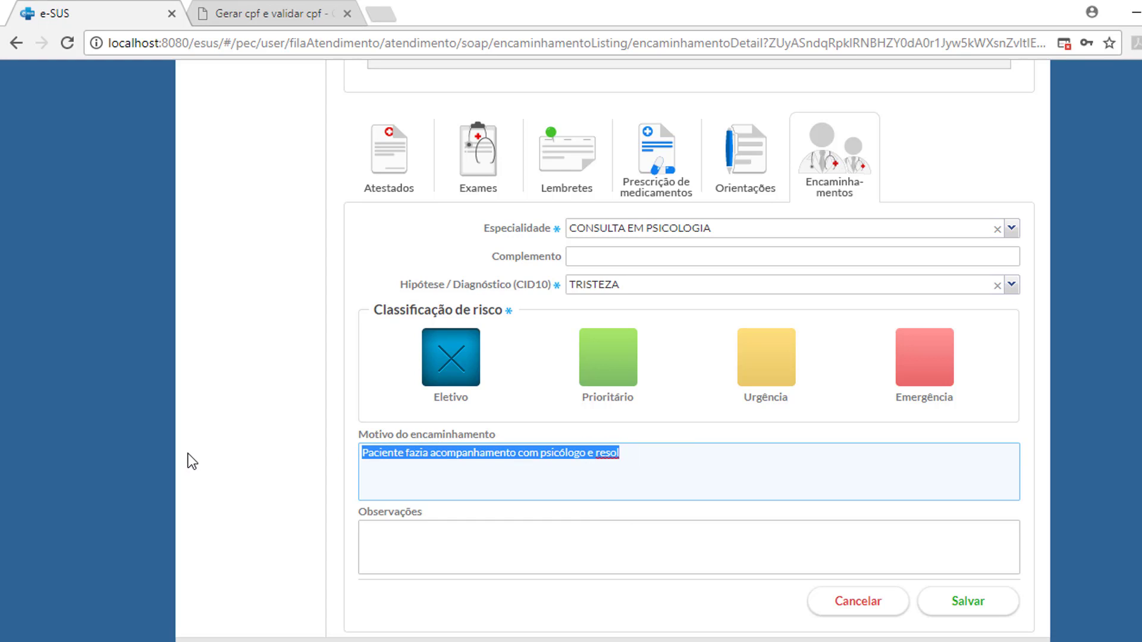
pyautogui.click(434, 483)
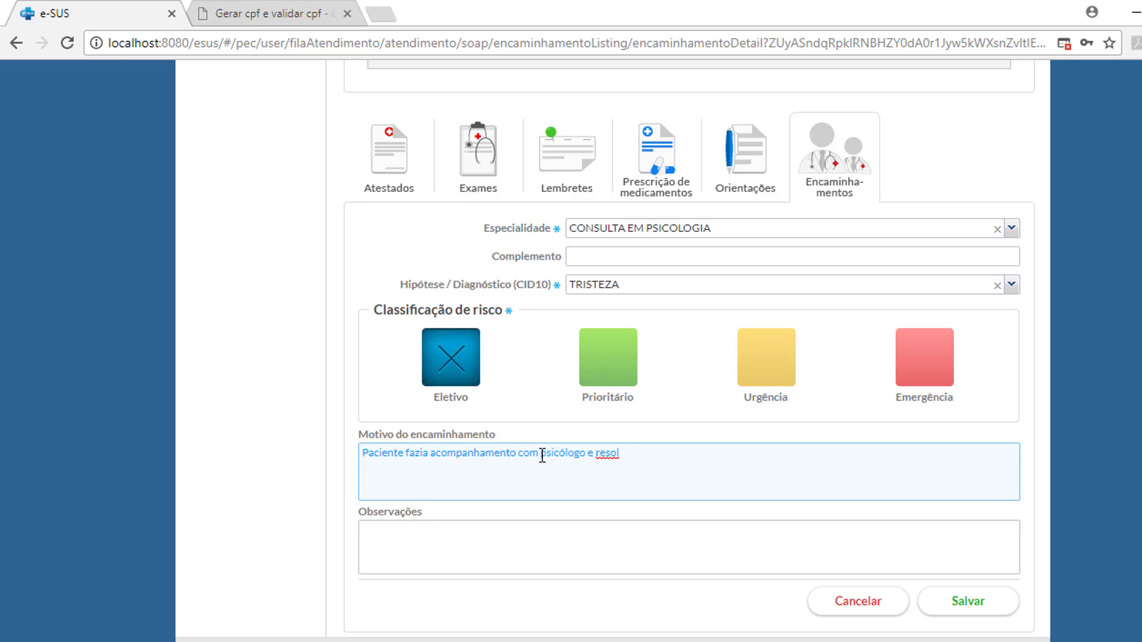
# Complete the referral reason so it ends "resolveu parar após se sentir melhor pelo uso de antidepressivo." and save the referral without observations
pyautogui.click(624, 454)
pyautogui.write('veu para após se sen')
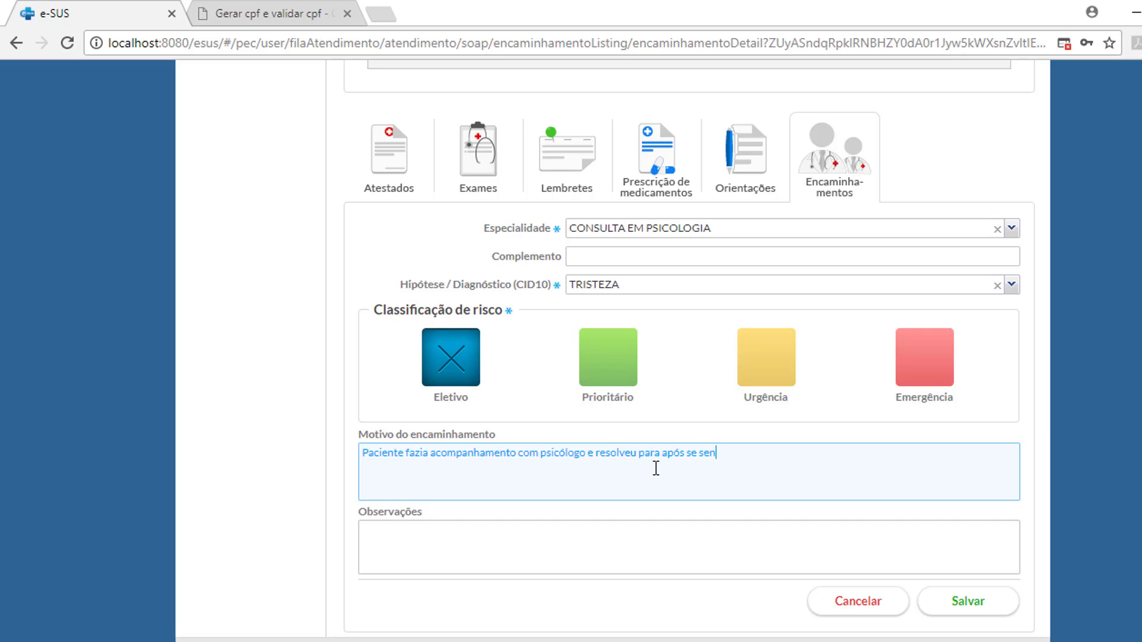
pyautogui.write('tir melhor pelo uso de a')
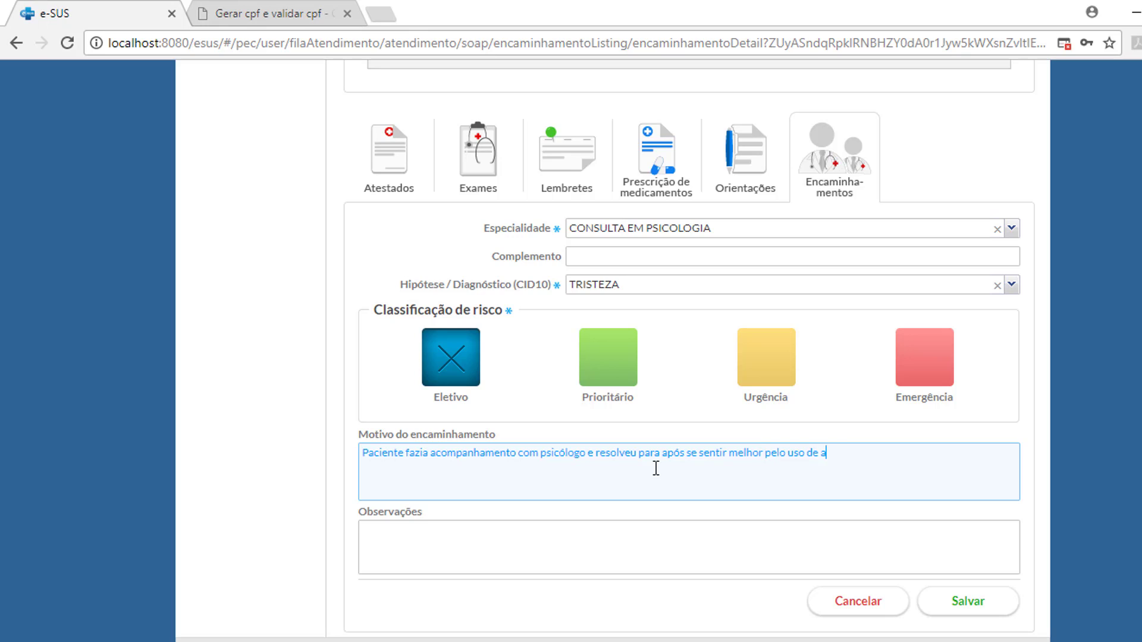
pyautogui.write('ntidepressivo.')
pyautogui.click(660, 452)
pyautogui.write('r')
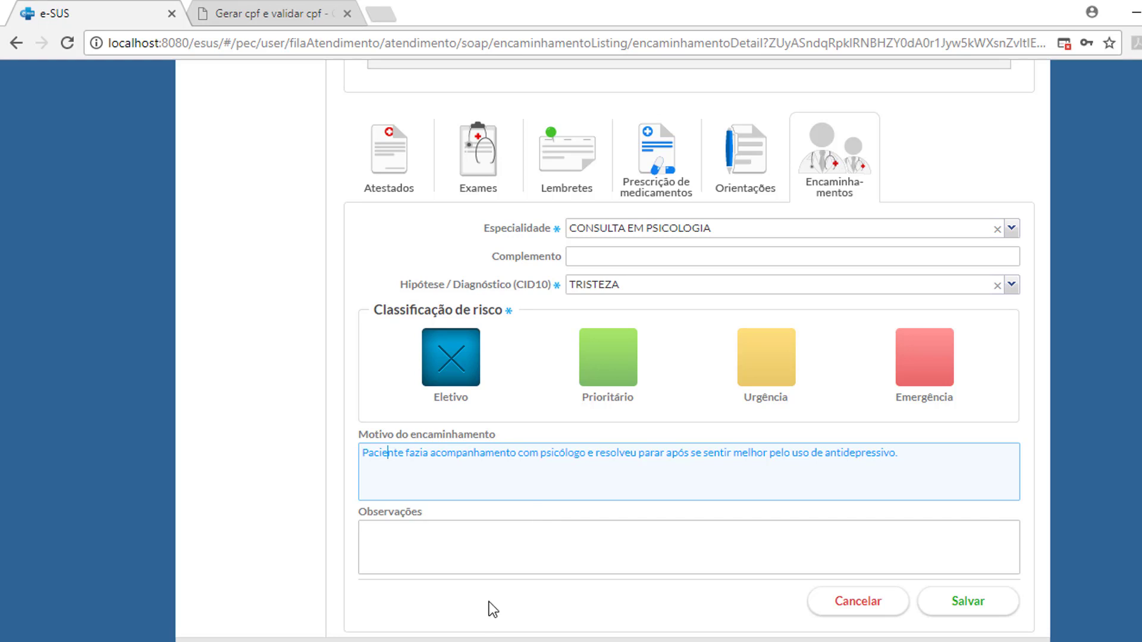
pyautogui.click(653, 552)
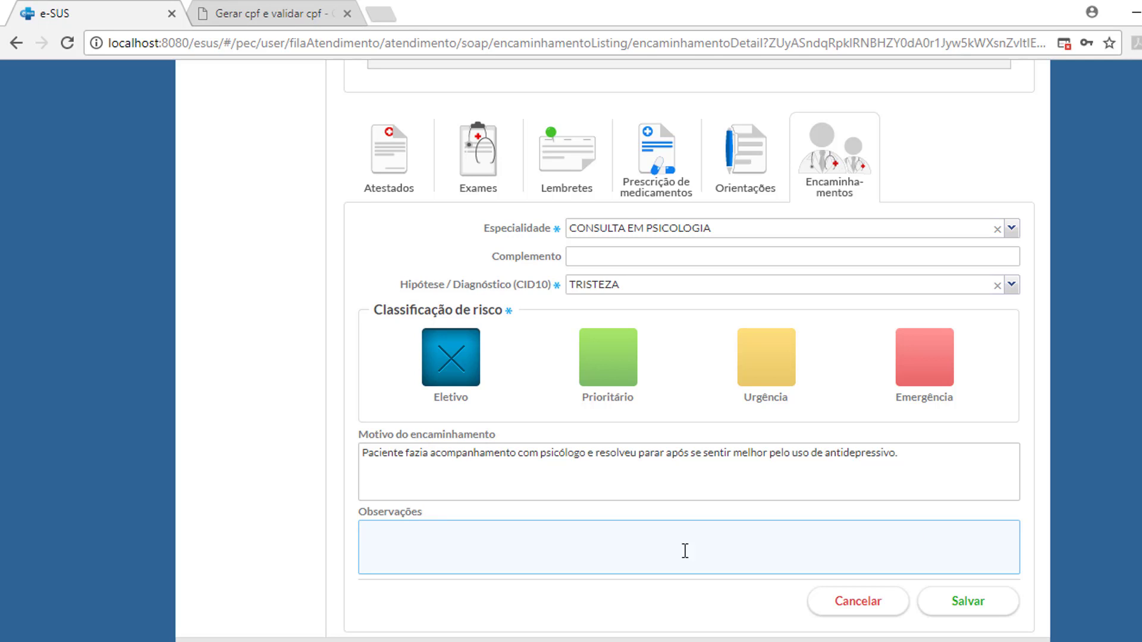
pyautogui.click(982, 602)
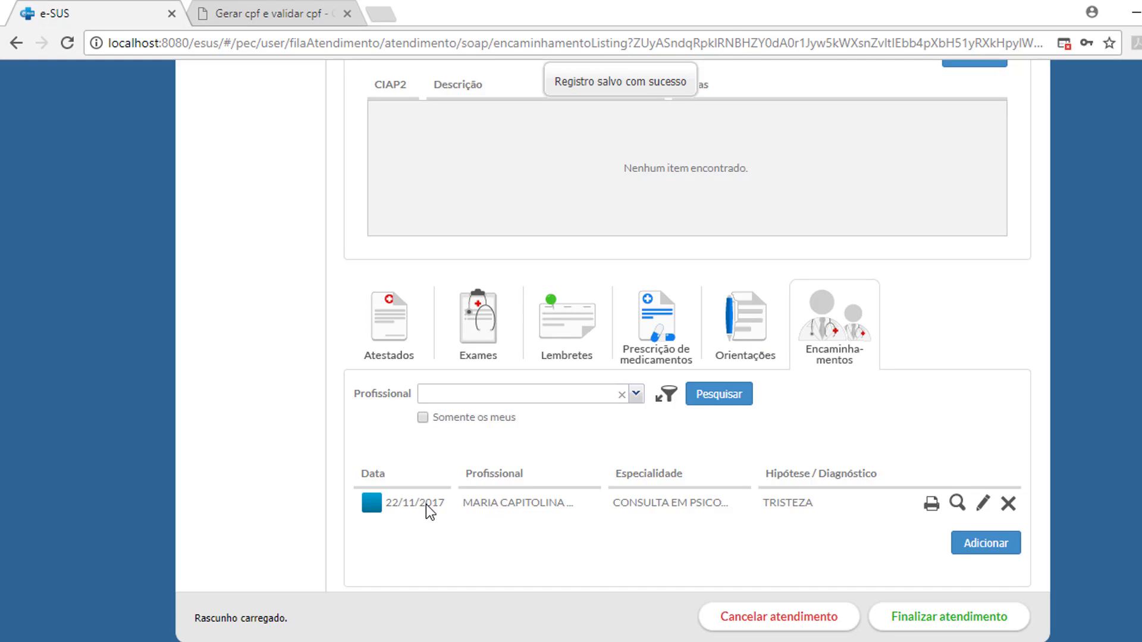
# Open the printable referral guide, examine its reference and counter-reference sections, and close it
pyautogui.click(930, 504)
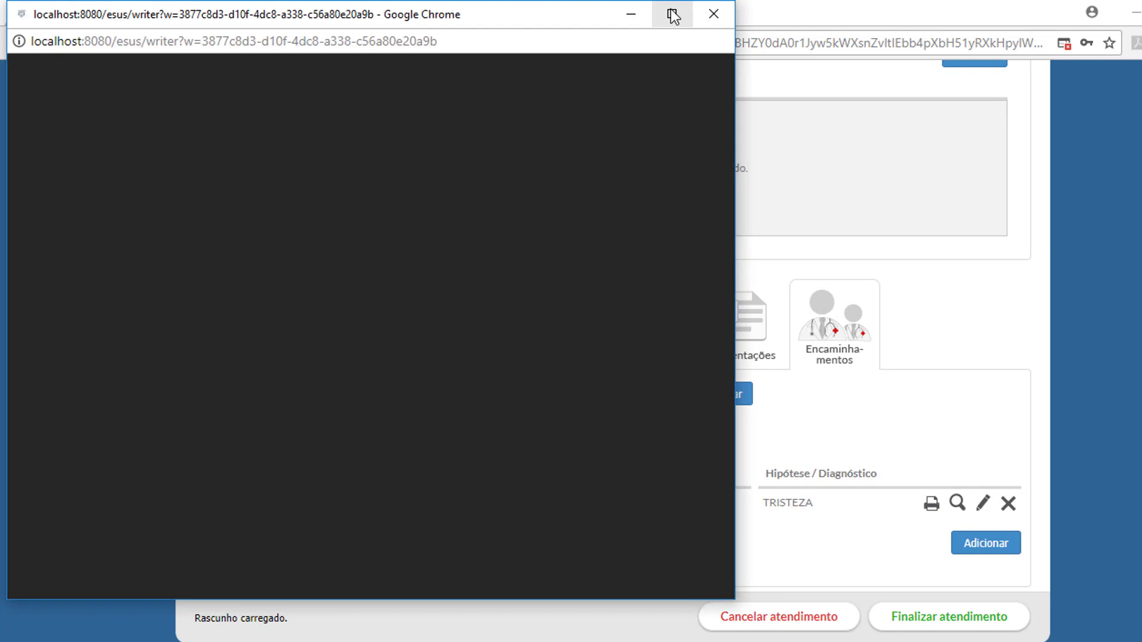
pyautogui.click(673, 16)
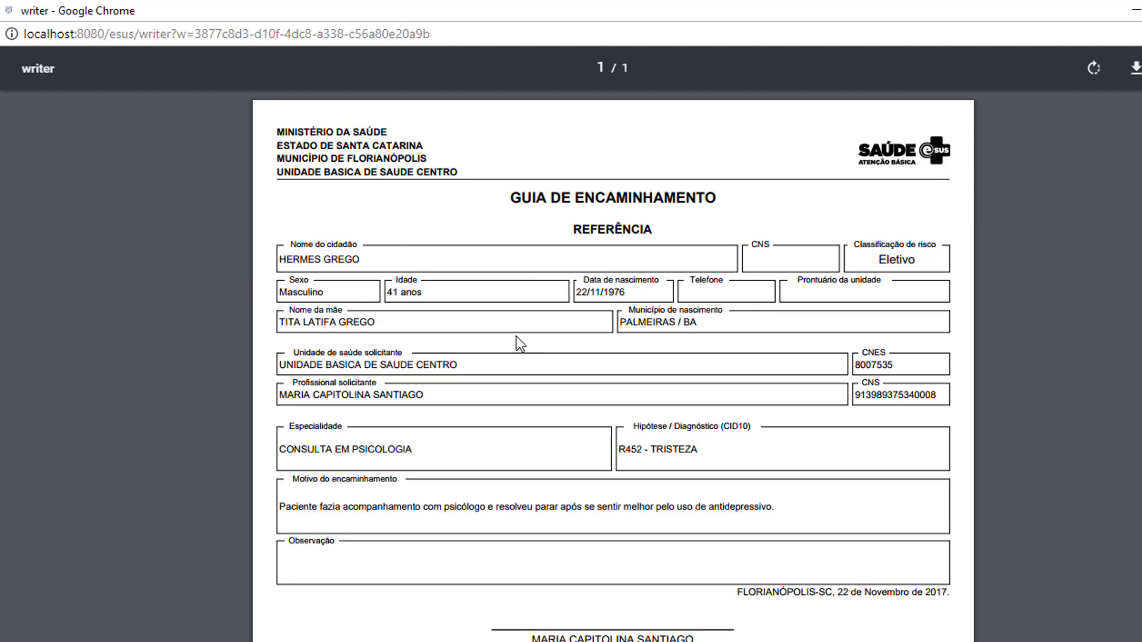
pyautogui.scroll(-2, 520, 339)
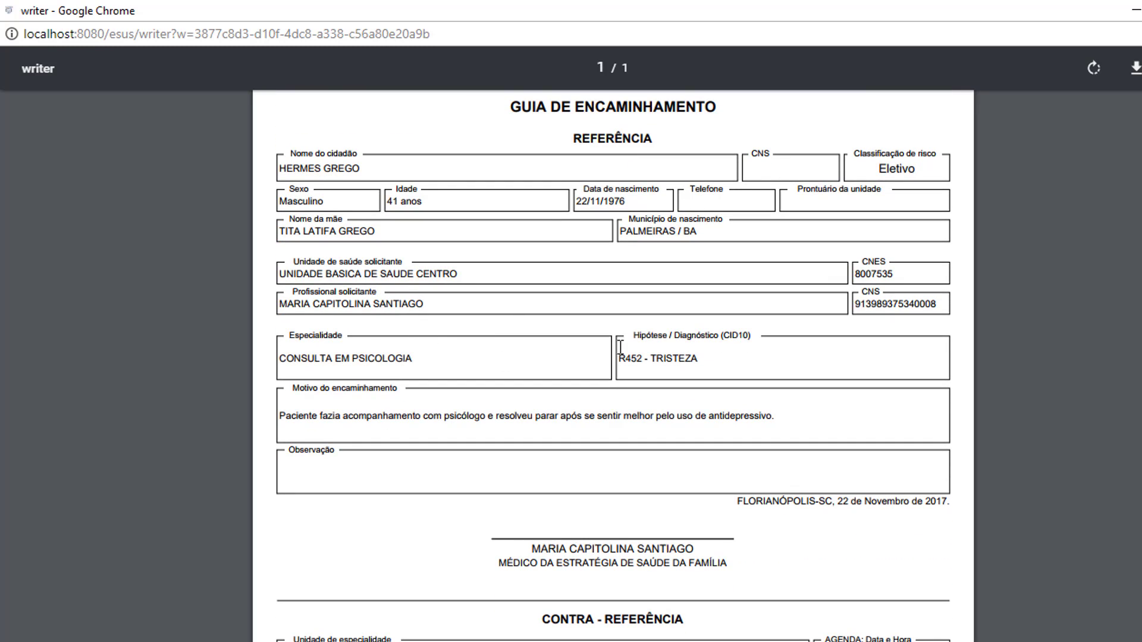
pyautogui.scroll(-2, 689, 361)
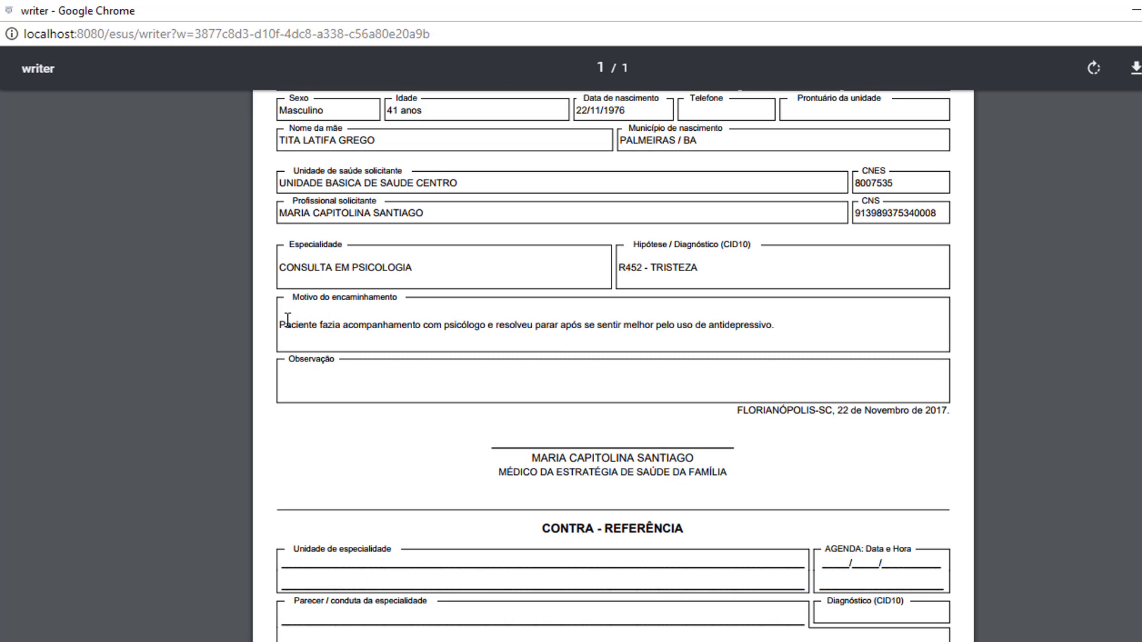
pyautogui.scroll(-2, 693, 331)
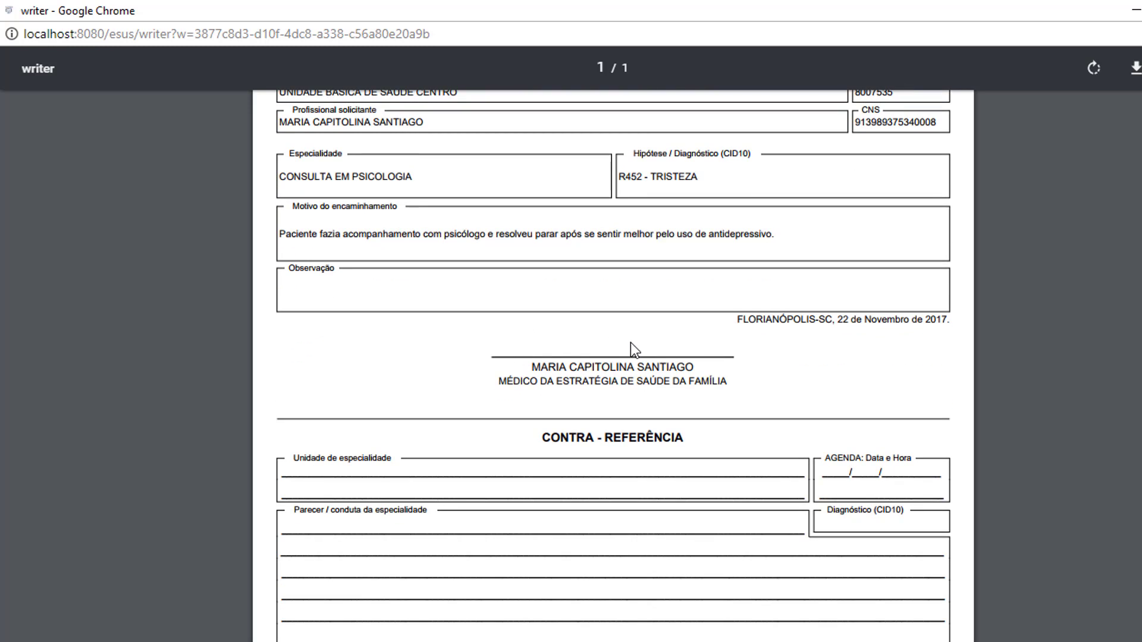
pyautogui.scroll(-4, 615, 350)
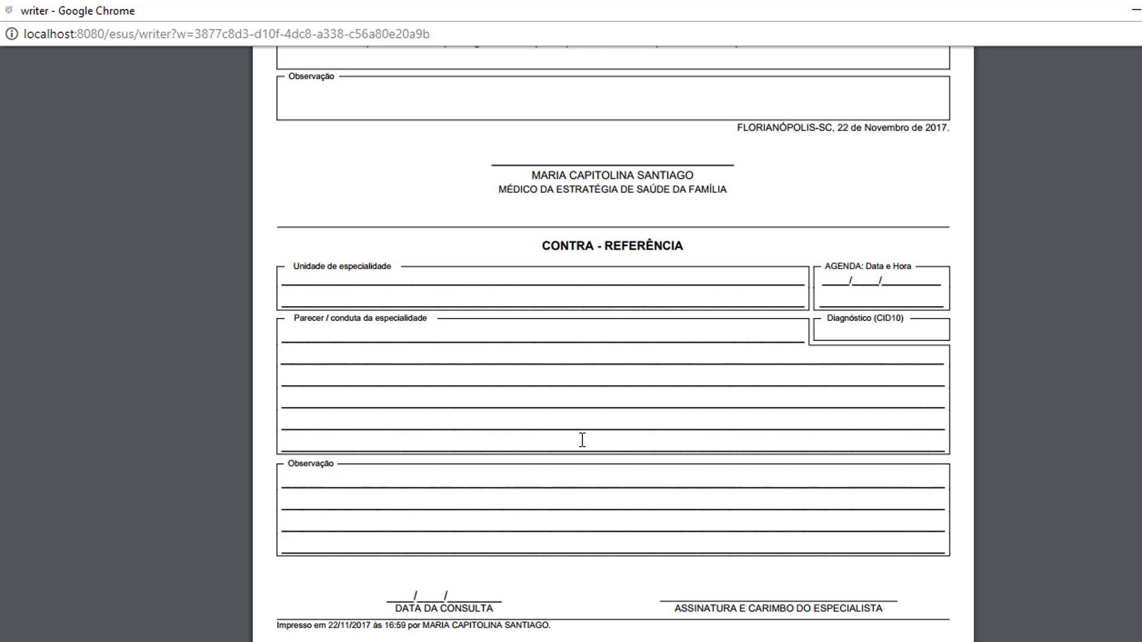
pyautogui.moveTo(1019, 63)
pyautogui.hotkey('ctrl', 'w')
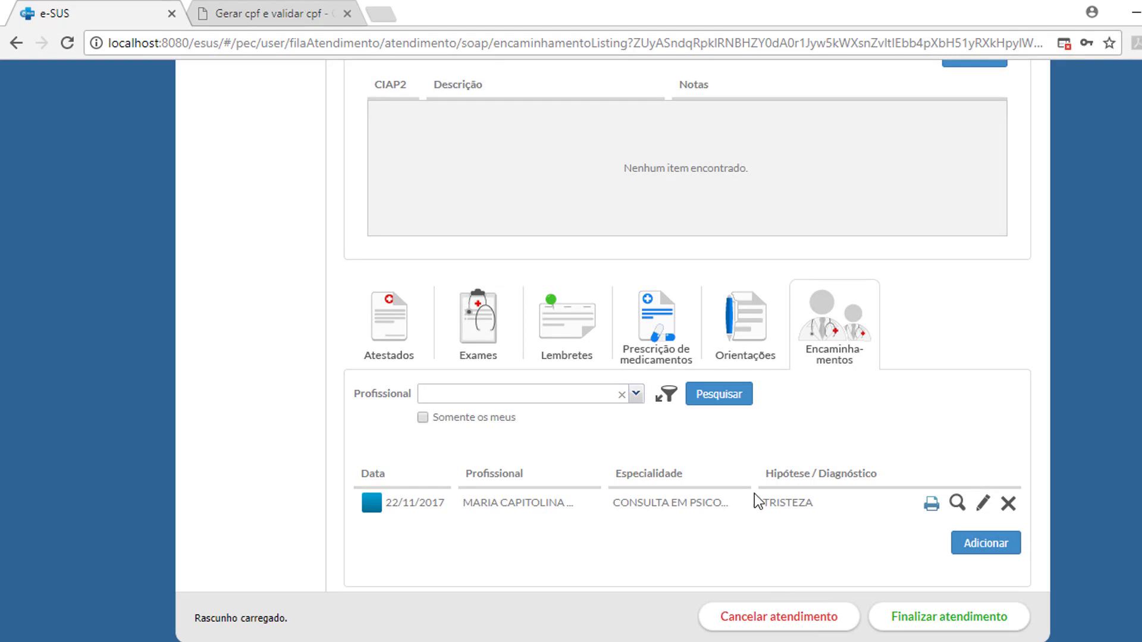
# Review the record's assessment, plan and referral, and proceed to finalizing the consultation
pyautogui.scroll(6, 755, 469)
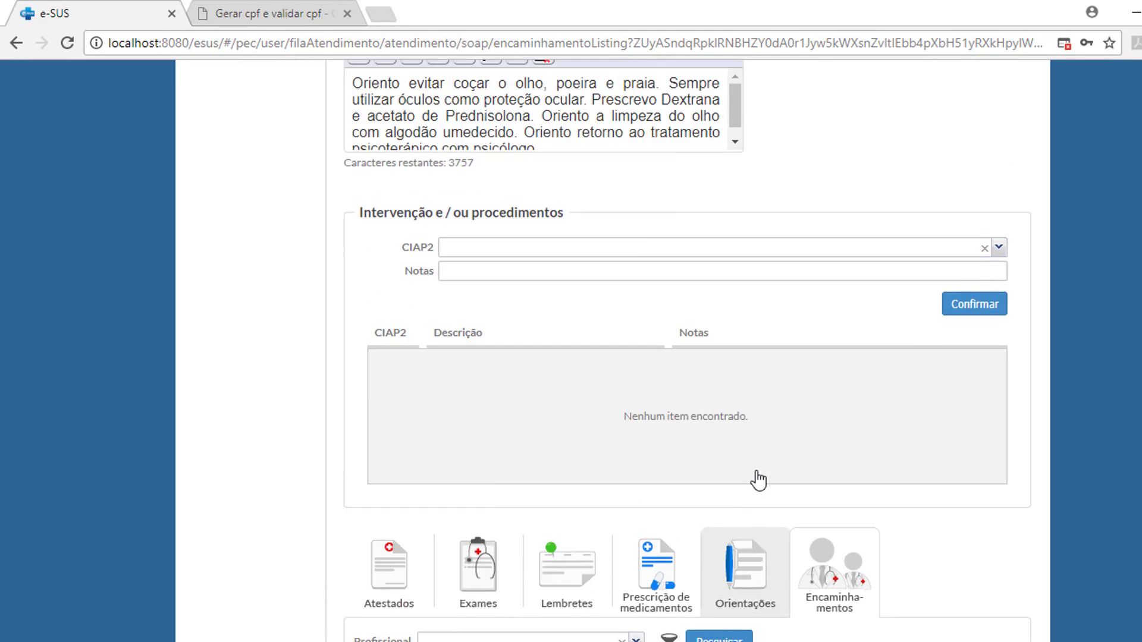
pyautogui.scroll(20, 757, 479)
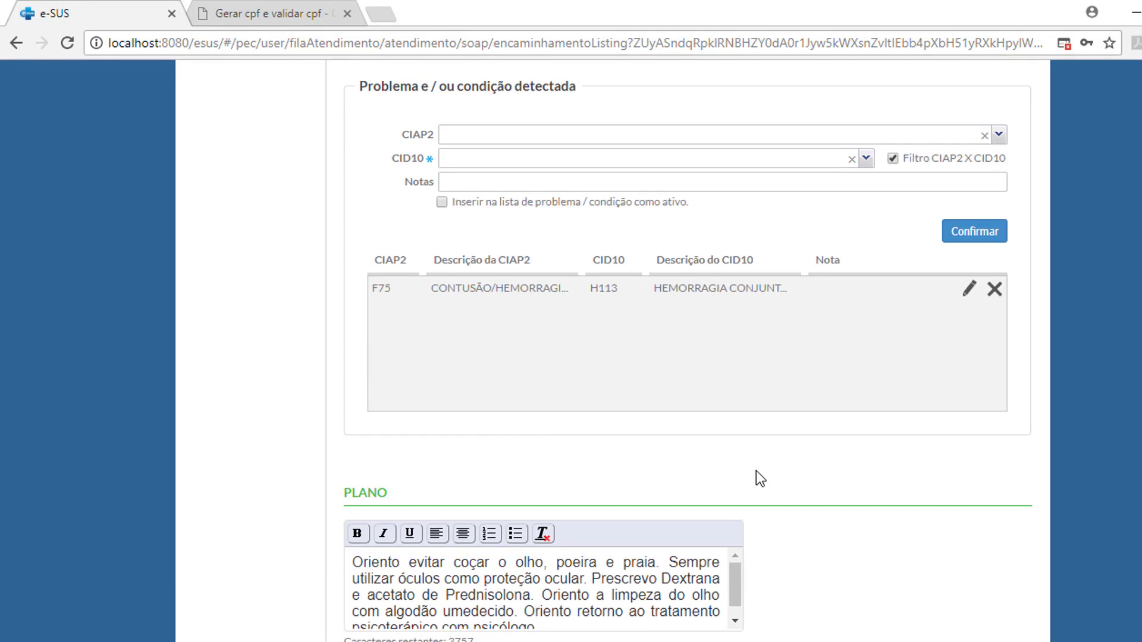
pyautogui.scroll(-9, 759, 478)
pyautogui.scroll(-18, 760, 478)
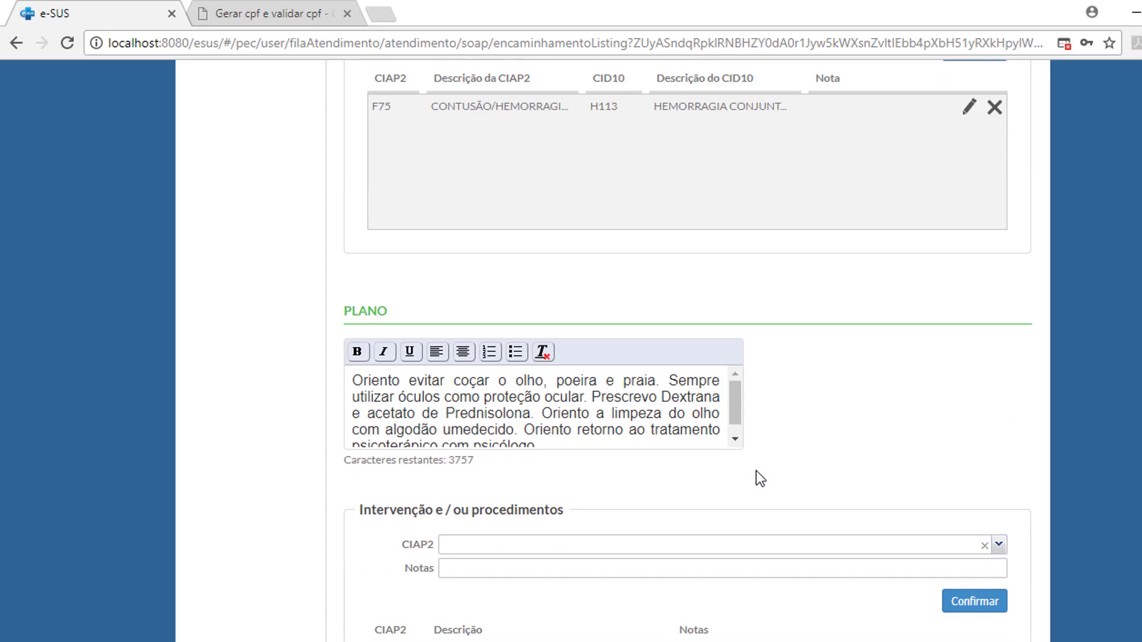
pyautogui.scroll(-1, 756, 471)
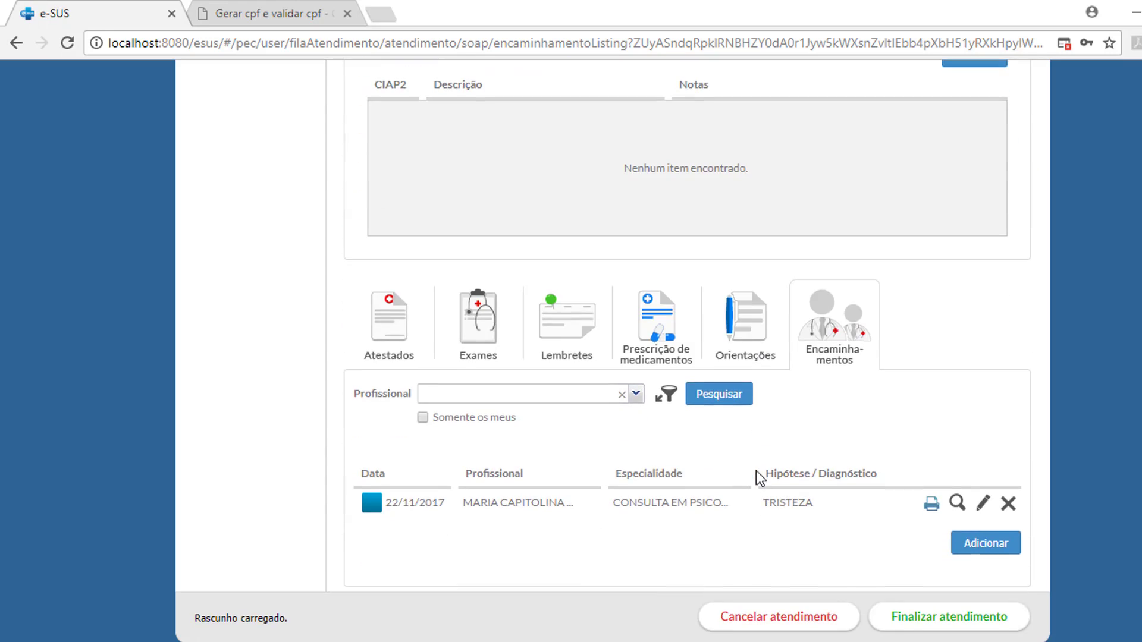
pyautogui.click(931, 618)
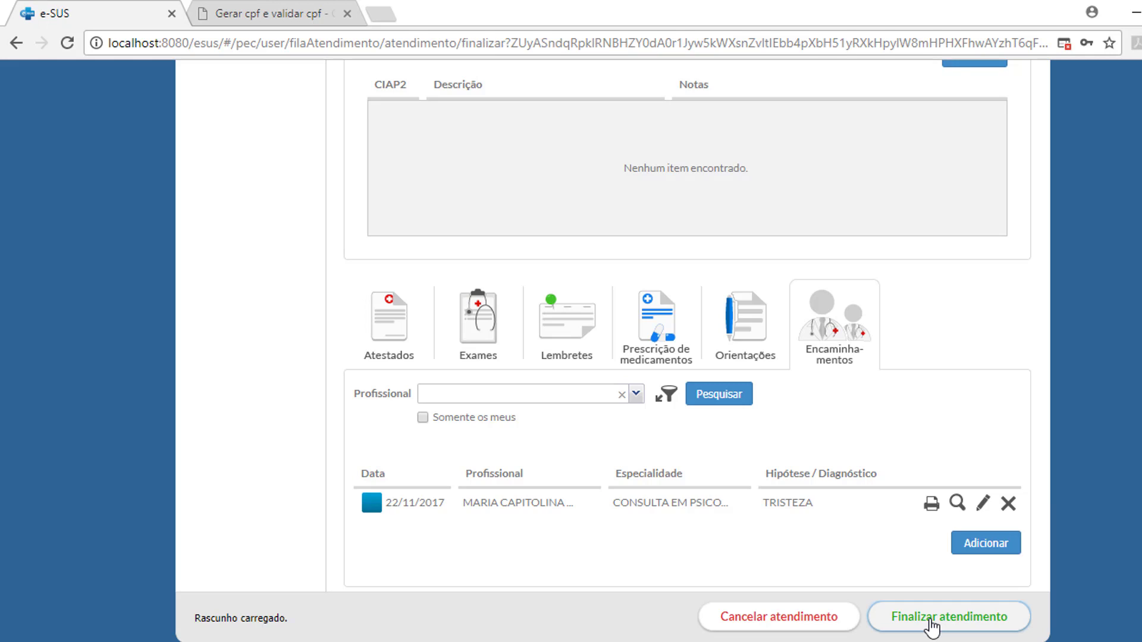
# Examine the finalization page's service type options, shared care field and list of performed procedures
pyautogui.scroll(-3, 452, 425)
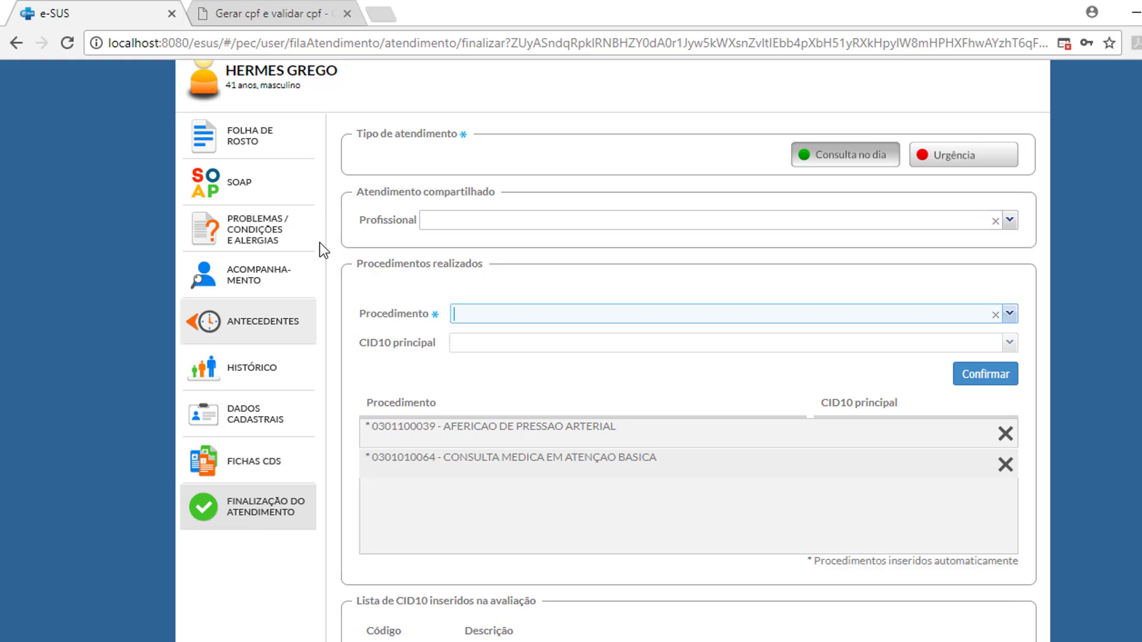
pyautogui.scroll(3, 323, 208)
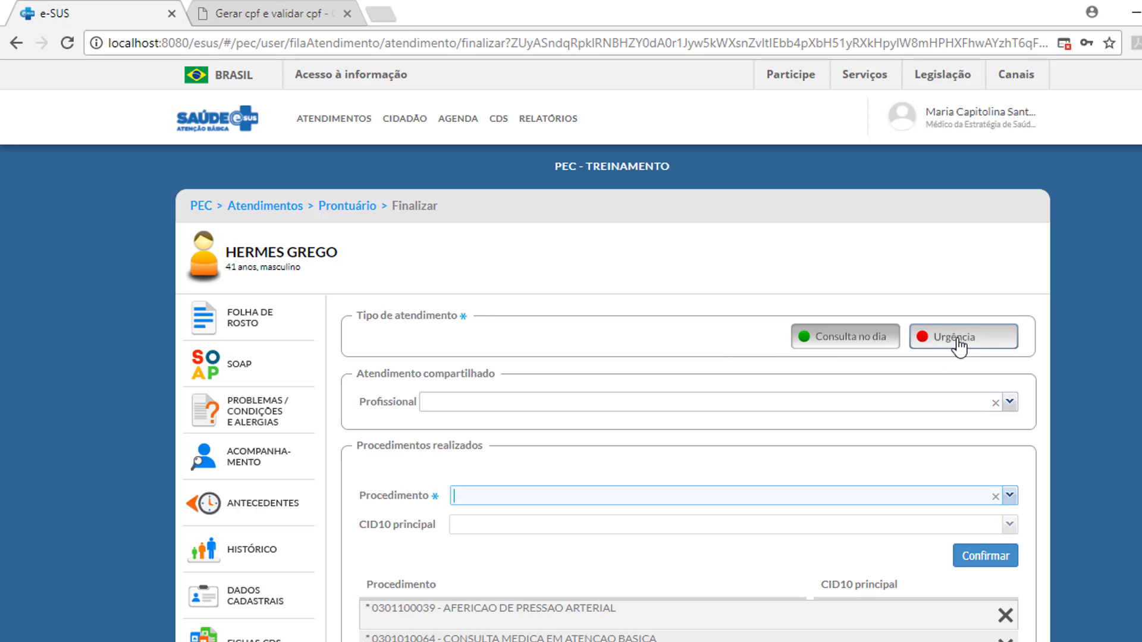
pyautogui.scroll(-2, 738, 473)
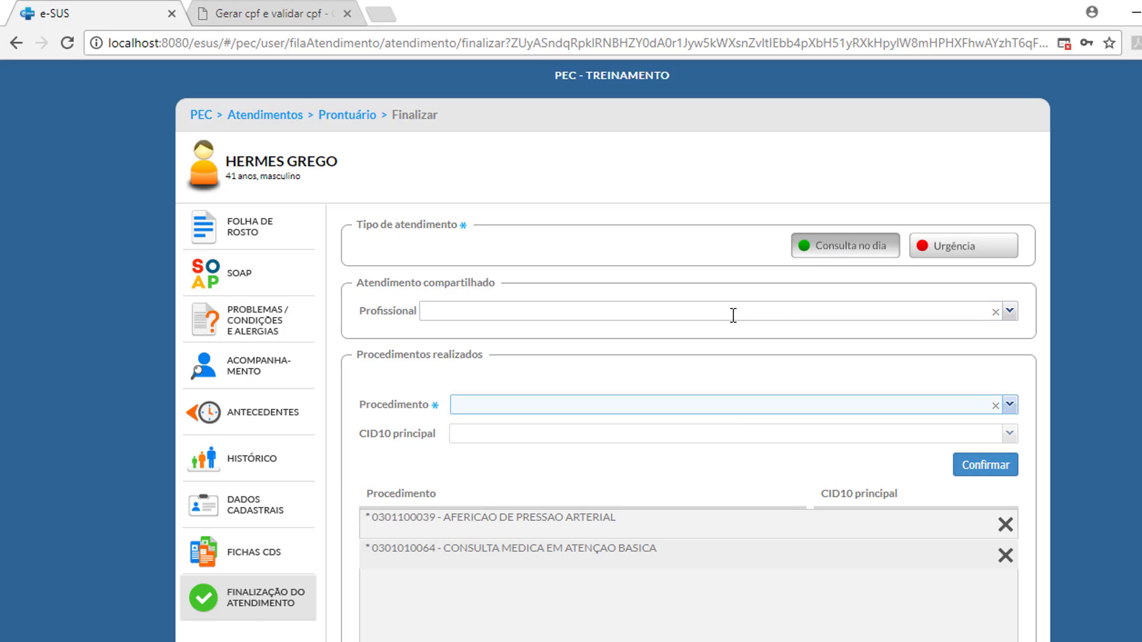
pyautogui.scroll(-2, 734, 316)
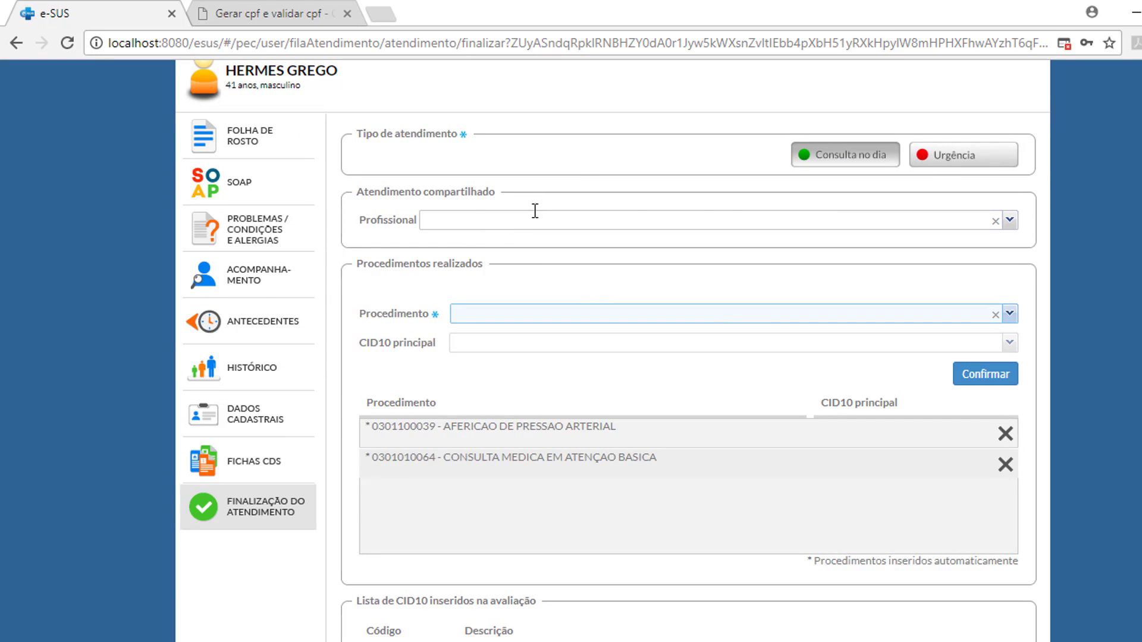
# Examine the professionals available for shared care and the procedures that can be added to the consultation
pyautogui.click(1011, 222)
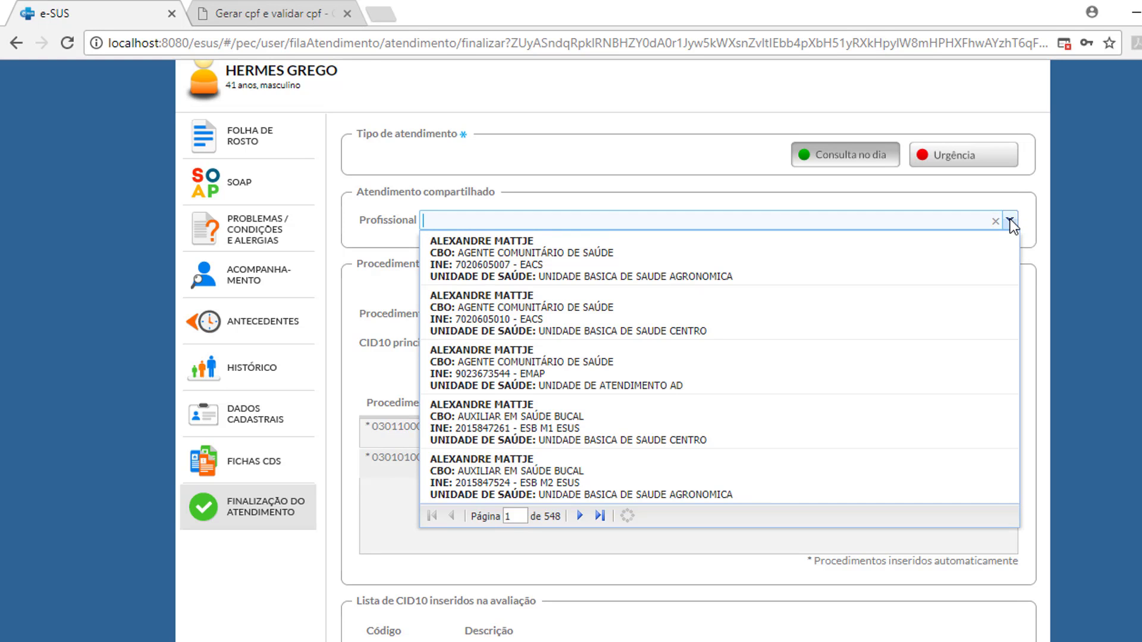
pyautogui.click(1010, 222)
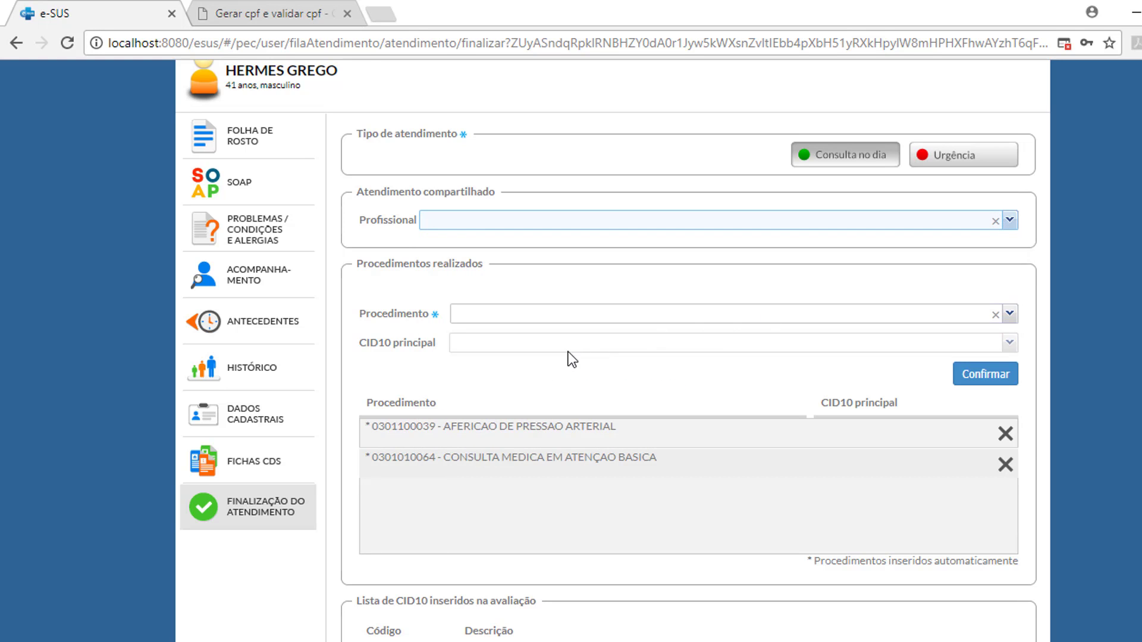
pyautogui.scroll(-2, 568, 351)
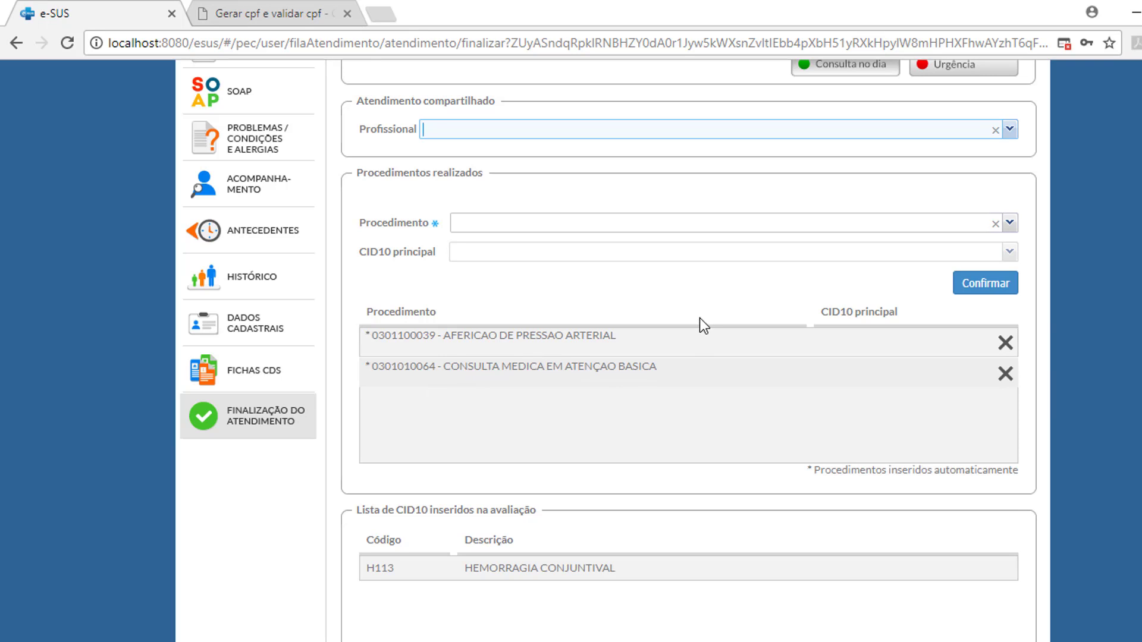
pyautogui.click(1008, 226)
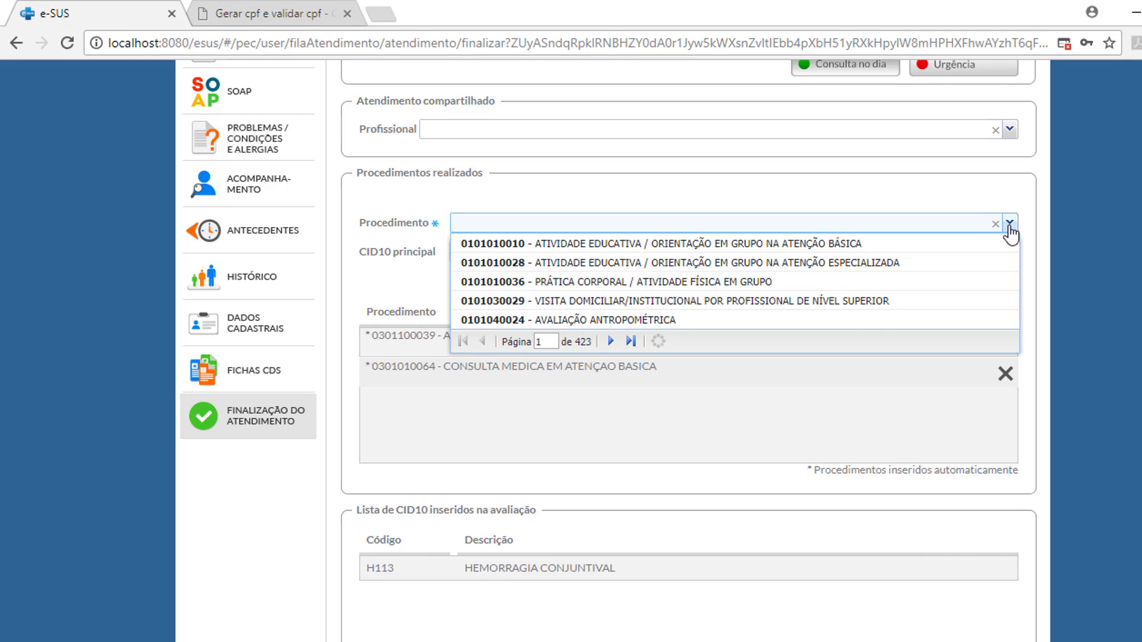
pyautogui.click(1009, 226)
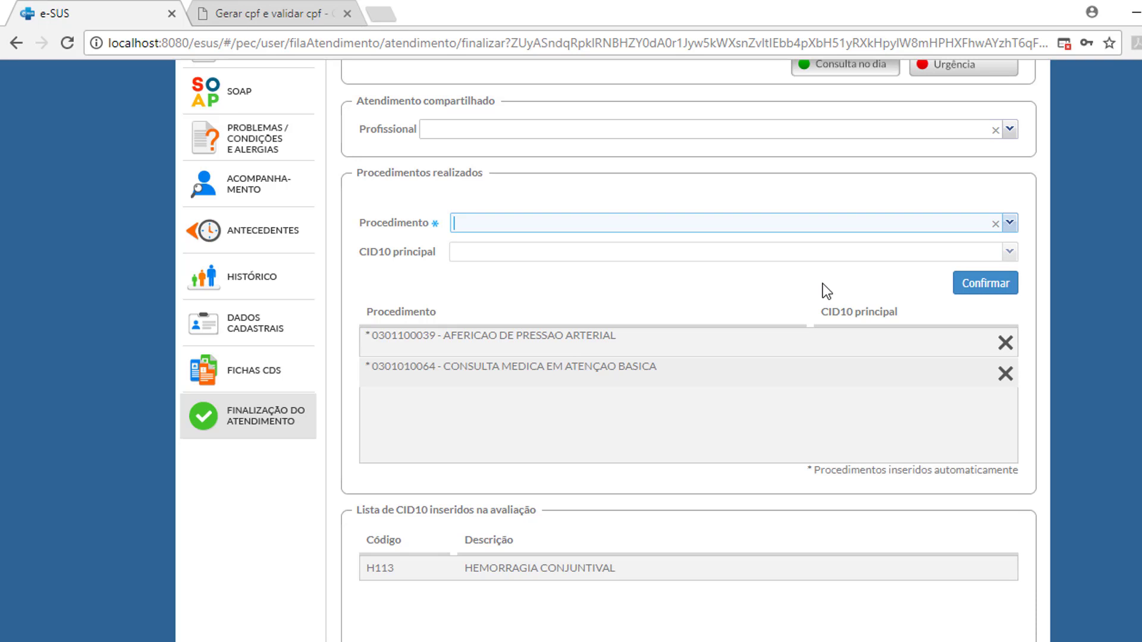
# Review the CID10 codes from the assessment and examine the available Racionalidade em saúde options
pyautogui.scroll(-5, 823, 284)
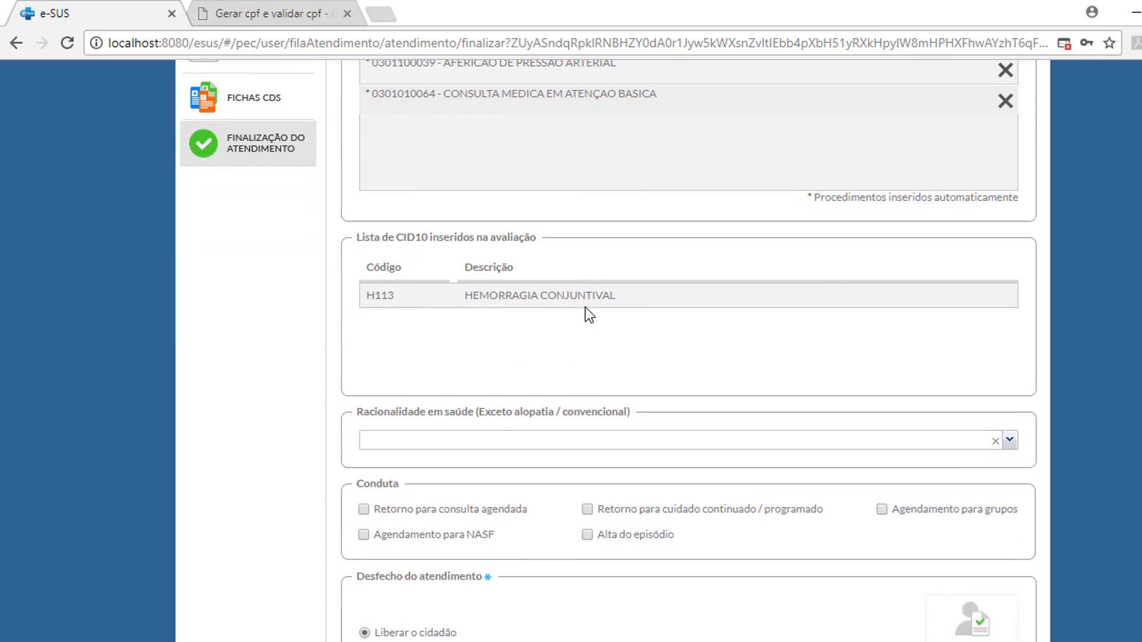
pyautogui.scroll(-3, 601, 298)
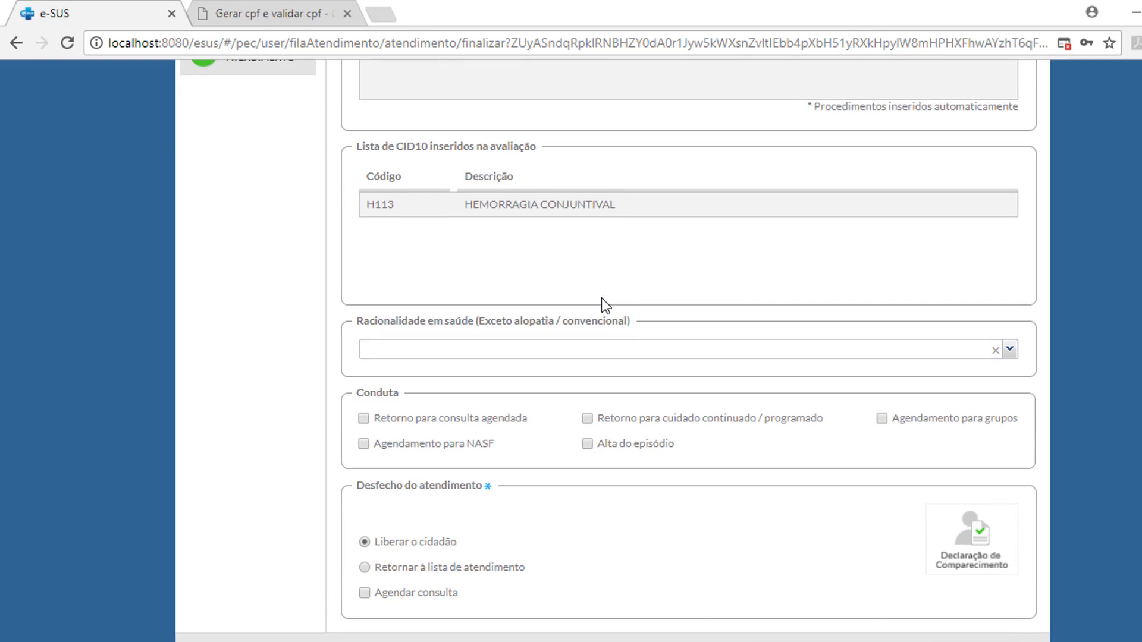
pyautogui.click(1009, 308)
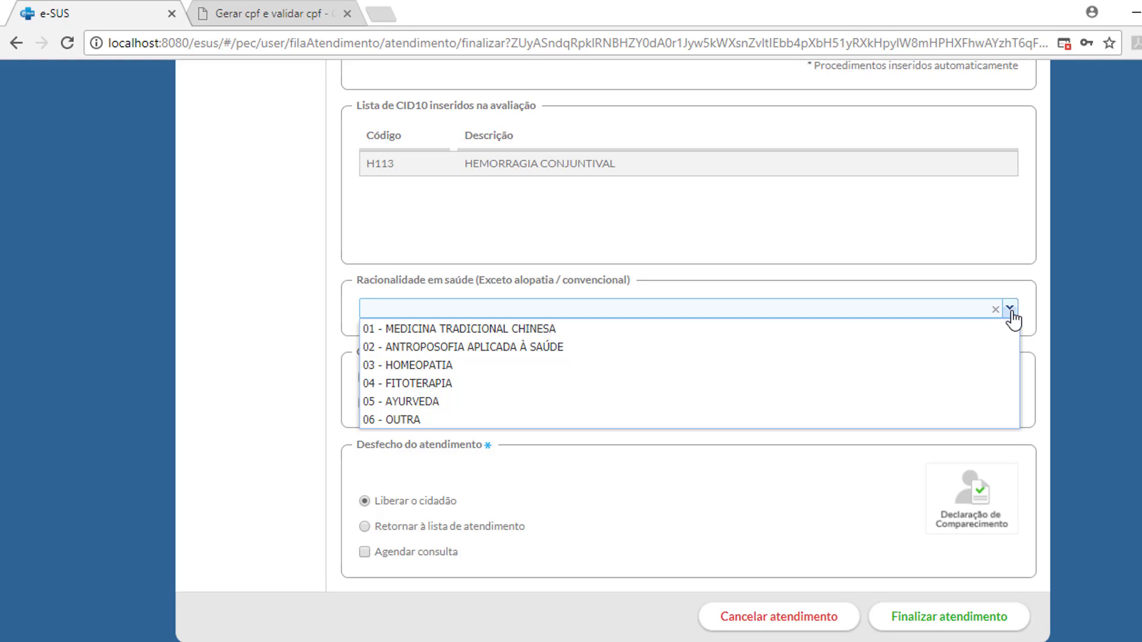
pyautogui.click(1010, 308)
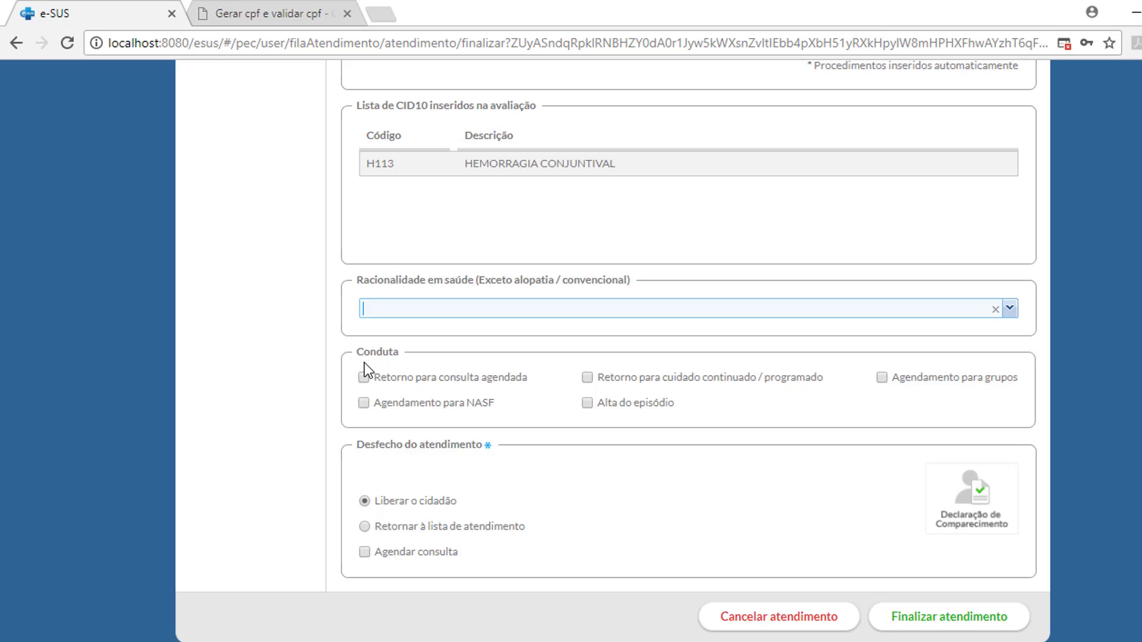
# Set the conduct to Retorno para cuidado continuado / programado and enable Agendar consulta with the attending family health physician as the professional
pyautogui.click(587, 381)
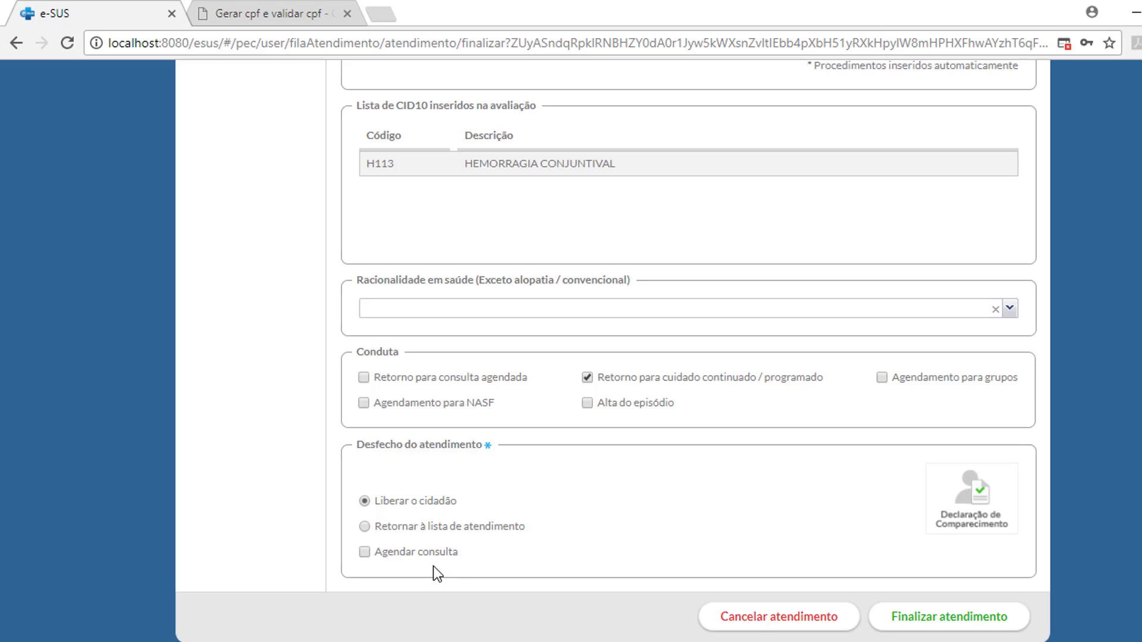
pyautogui.click(364, 552)
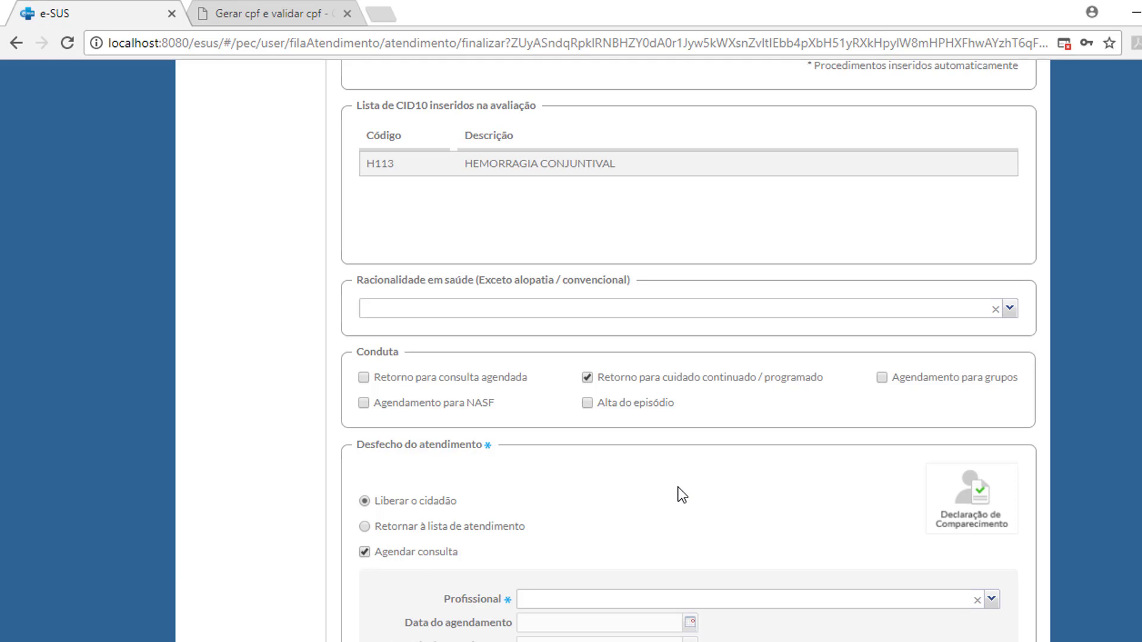
pyautogui.scroll(-2, 678, 487)
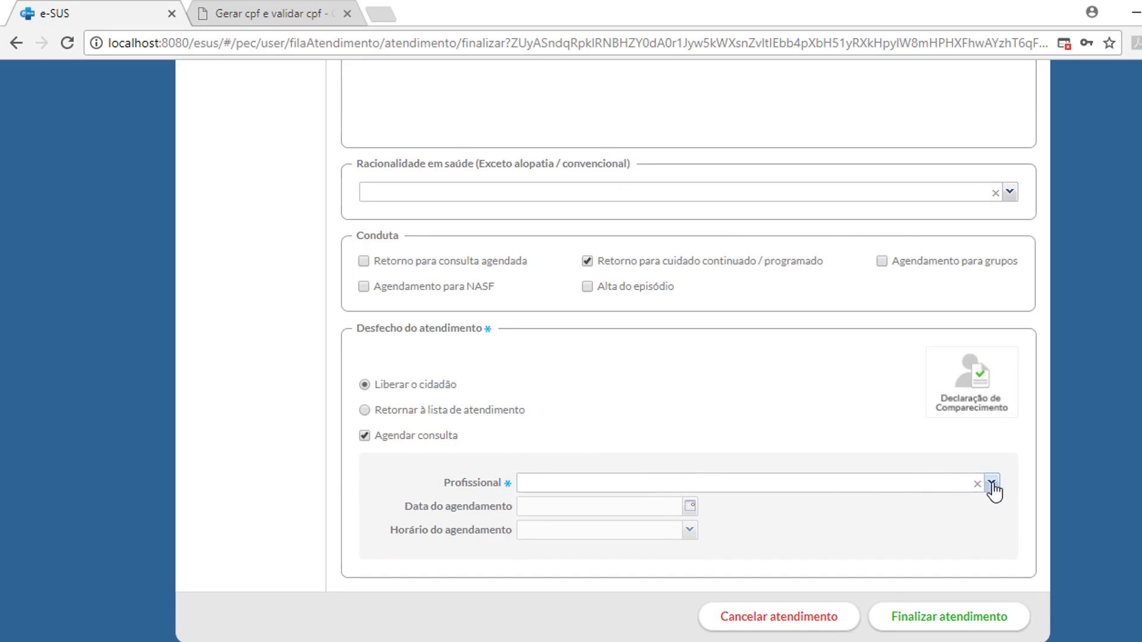
pyautogui.click(992, 484)
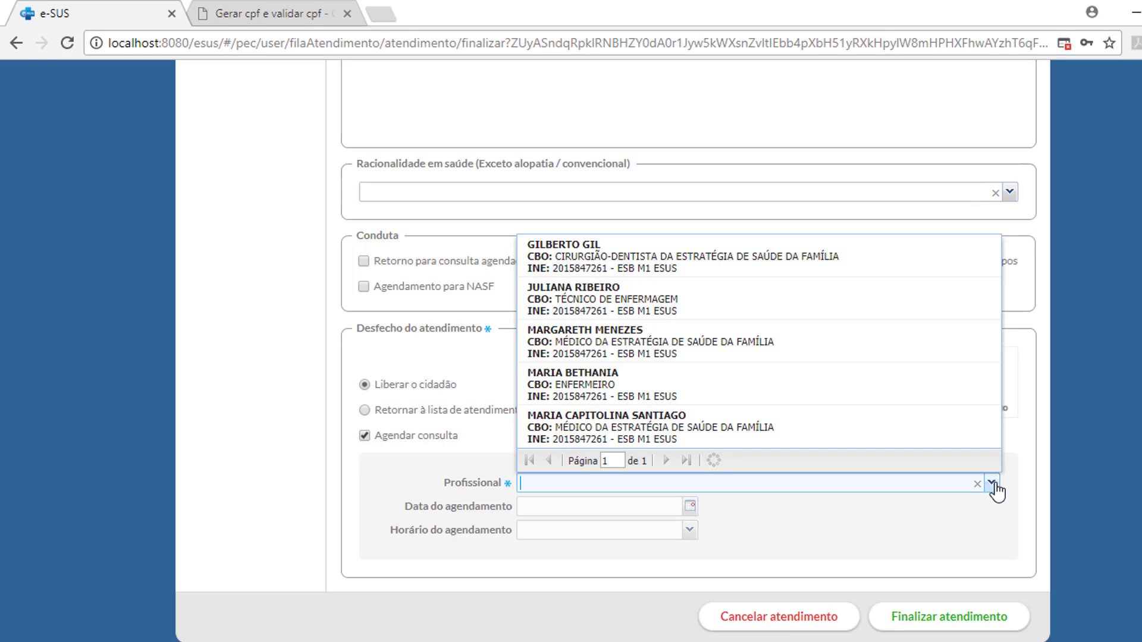
pyautogui.write('maria ca')
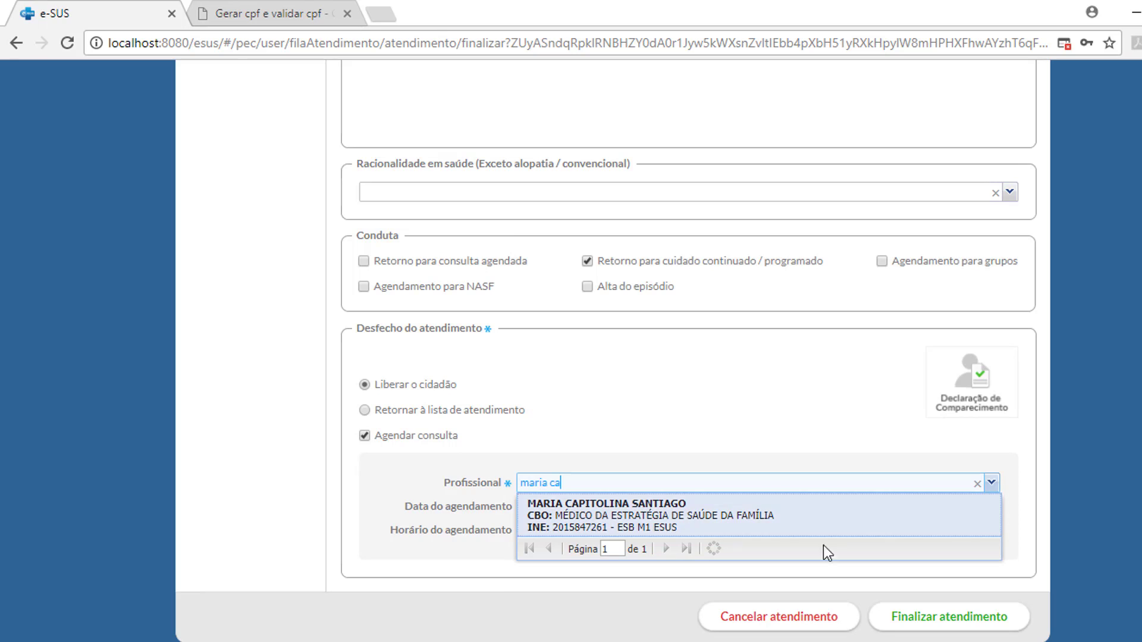
pyautogui.click(601, 521)
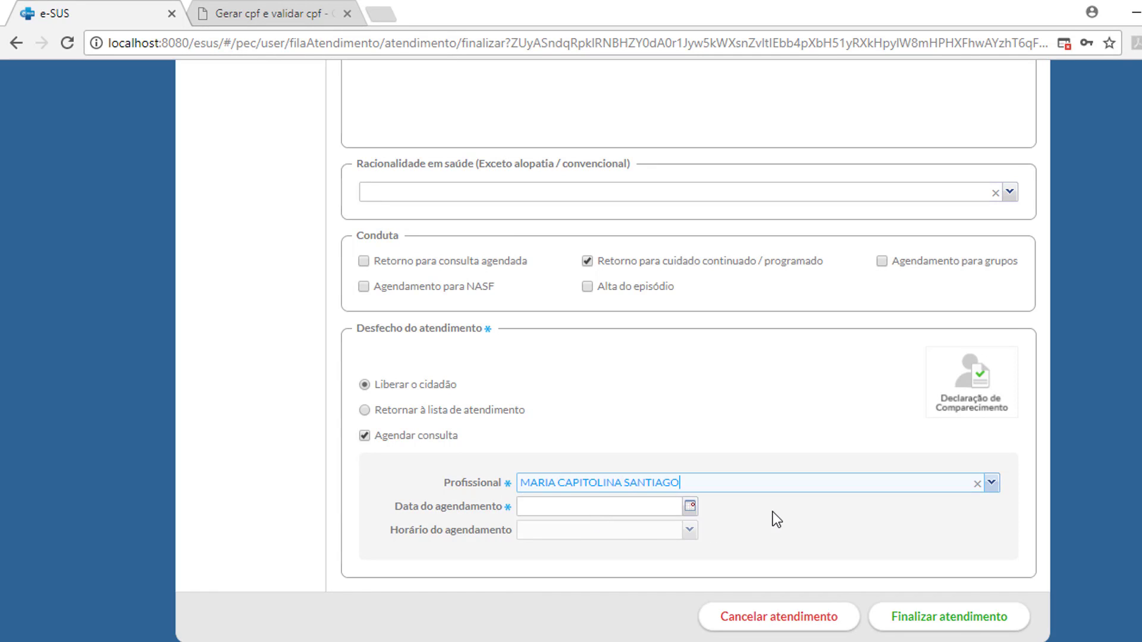
# Set the follow-up appointment's date to 06/12/2017 and its time to 08:00
pyautogui.click(689, 507)
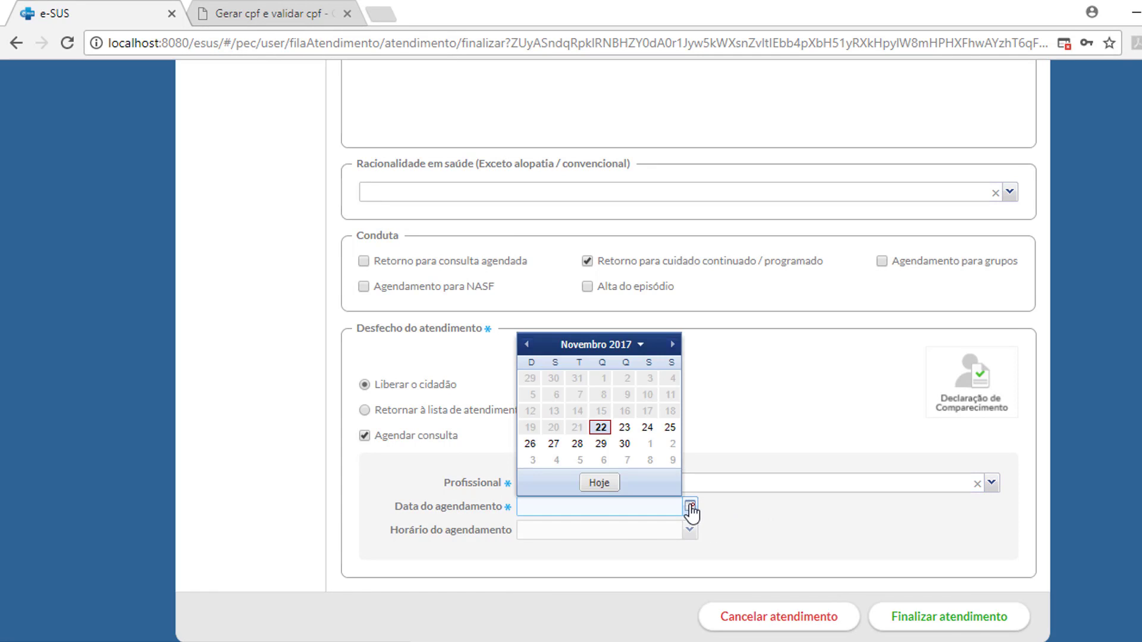
pyautogui.click(602, 460)
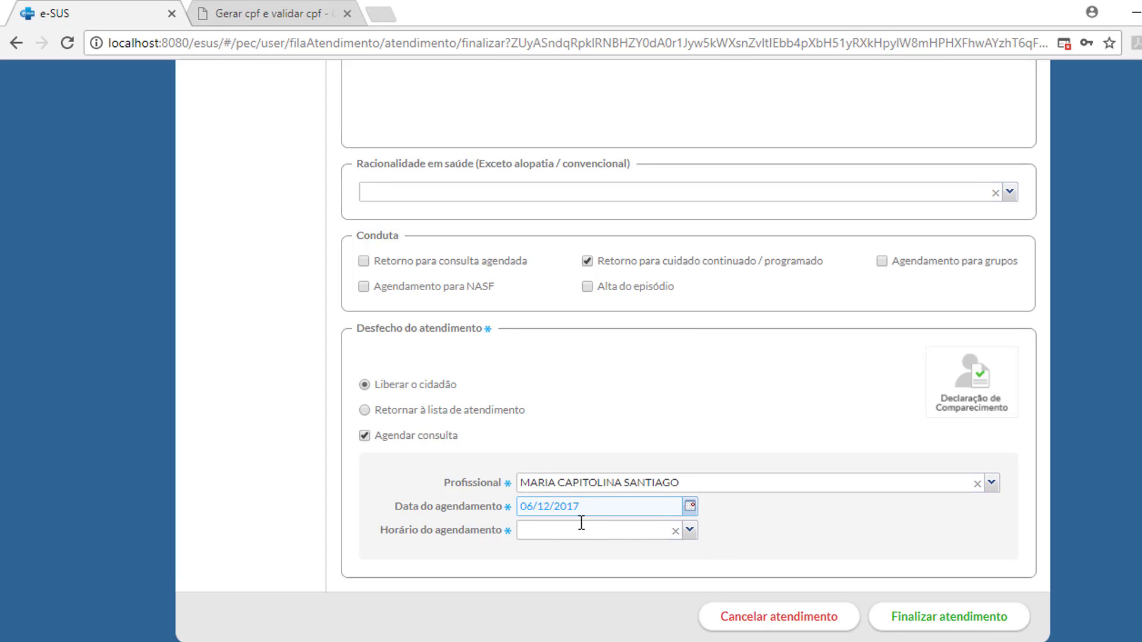
pyautogui.click(690, 531)
pyautogui.click(690, 531)
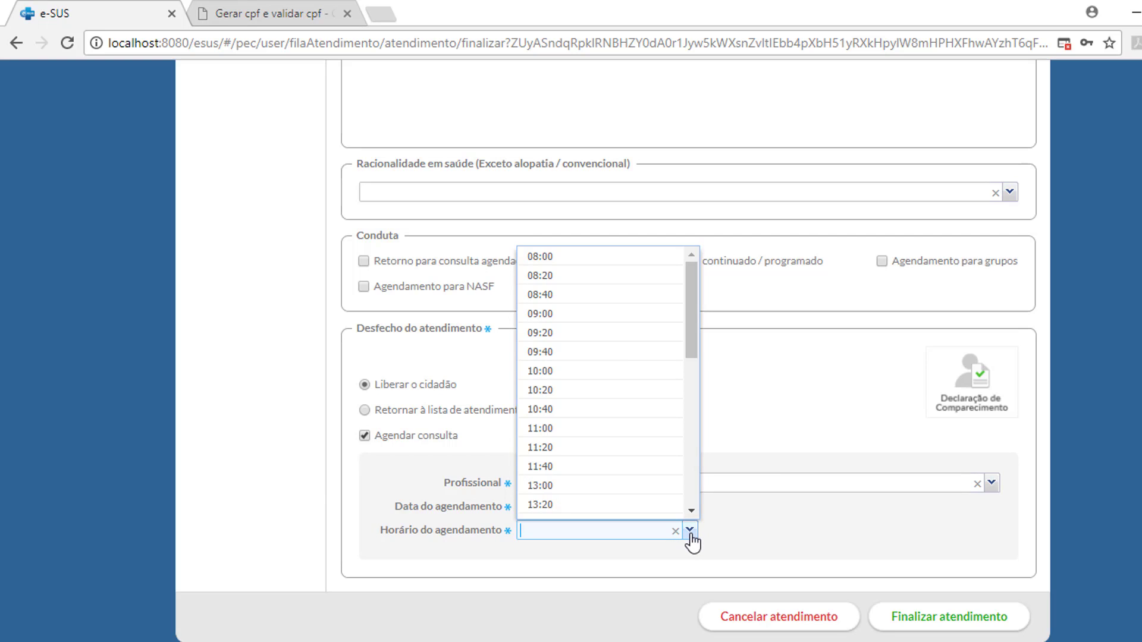
pyautogui.click(578, 263)
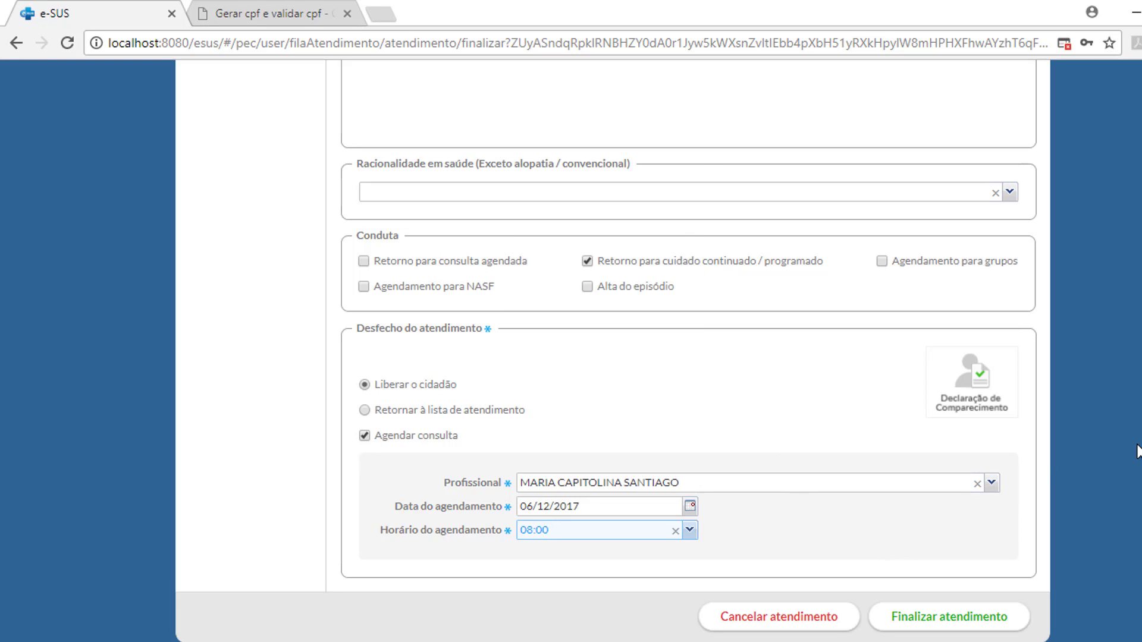
pyautogui.click(779, 537)
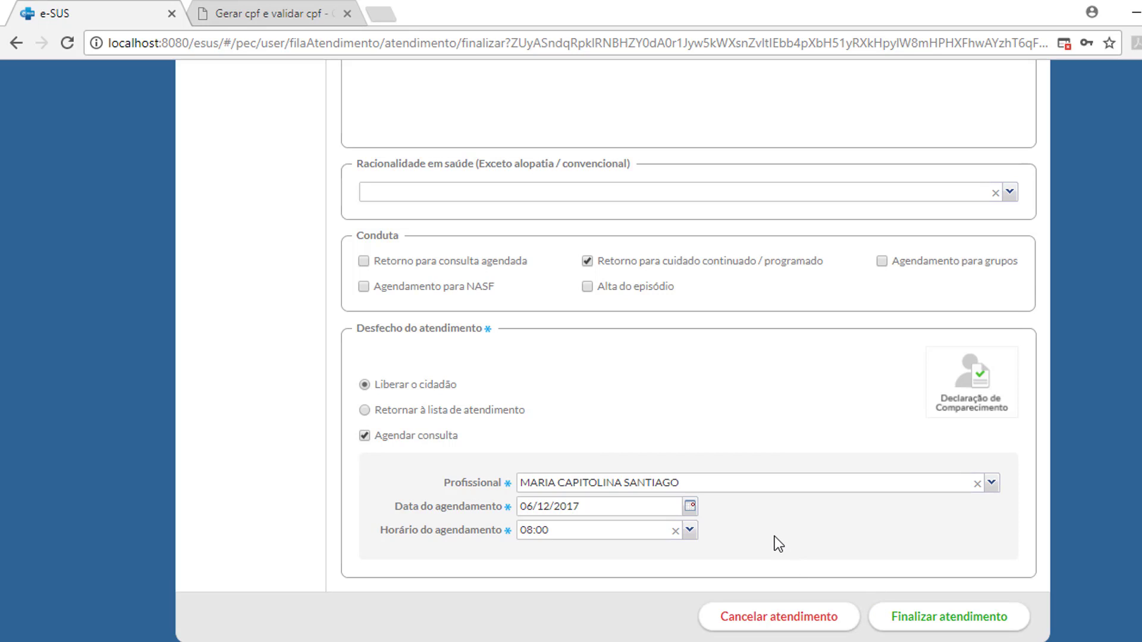
# Finalize the consultation with the citizen released, and open its printable record in a maximized window
pyautogui.click(962, 624)
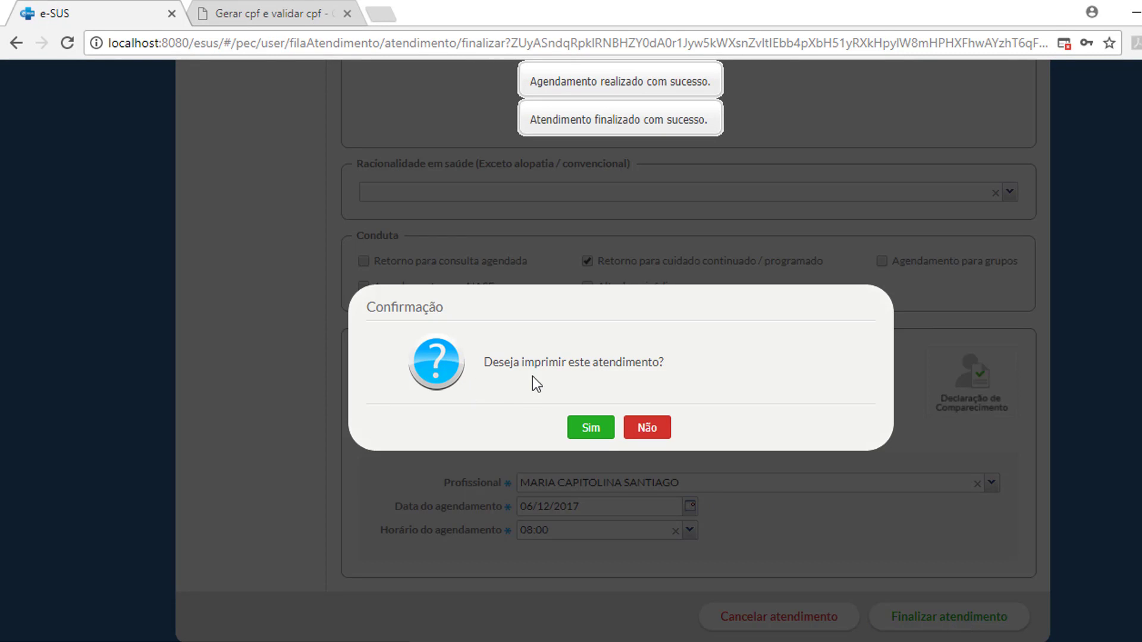
pyautogui.click(590, 428)
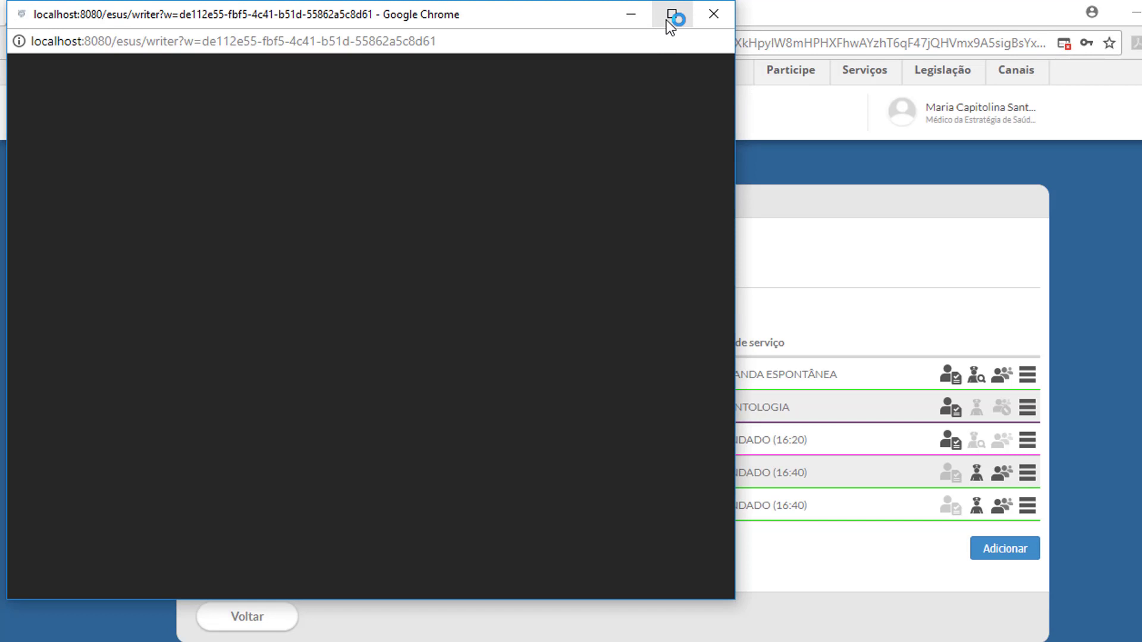
pyautogui.click(671, 15)
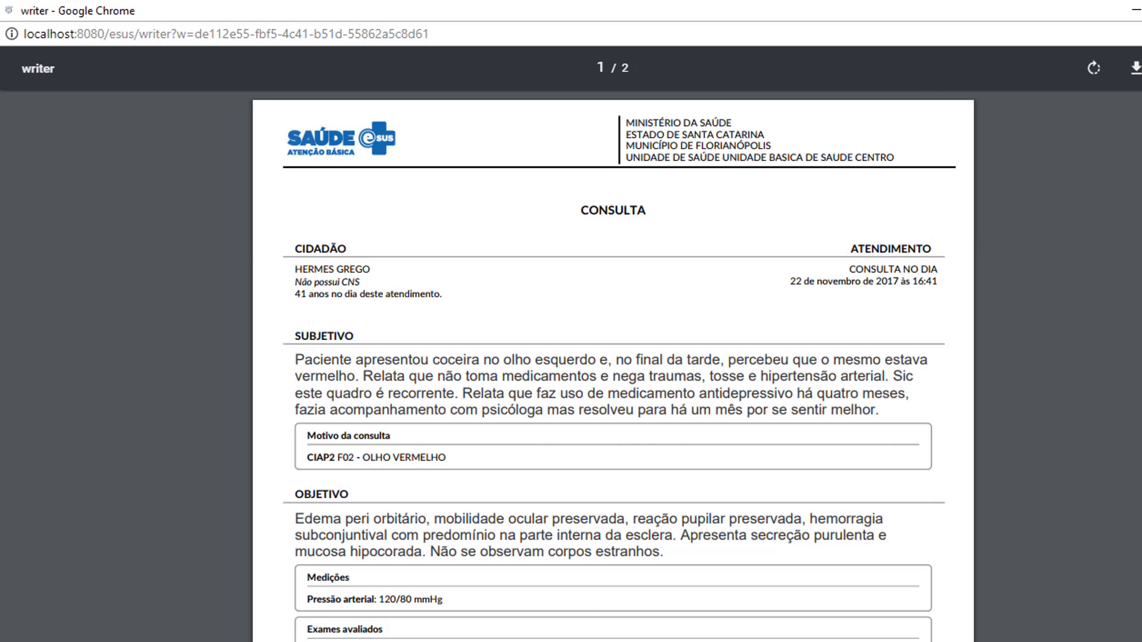
# Read through both pages of the printable consultation record, from Subjetivo to Encaminhamentos, and close it
pyautogui.scroll(-2, 612, 366)
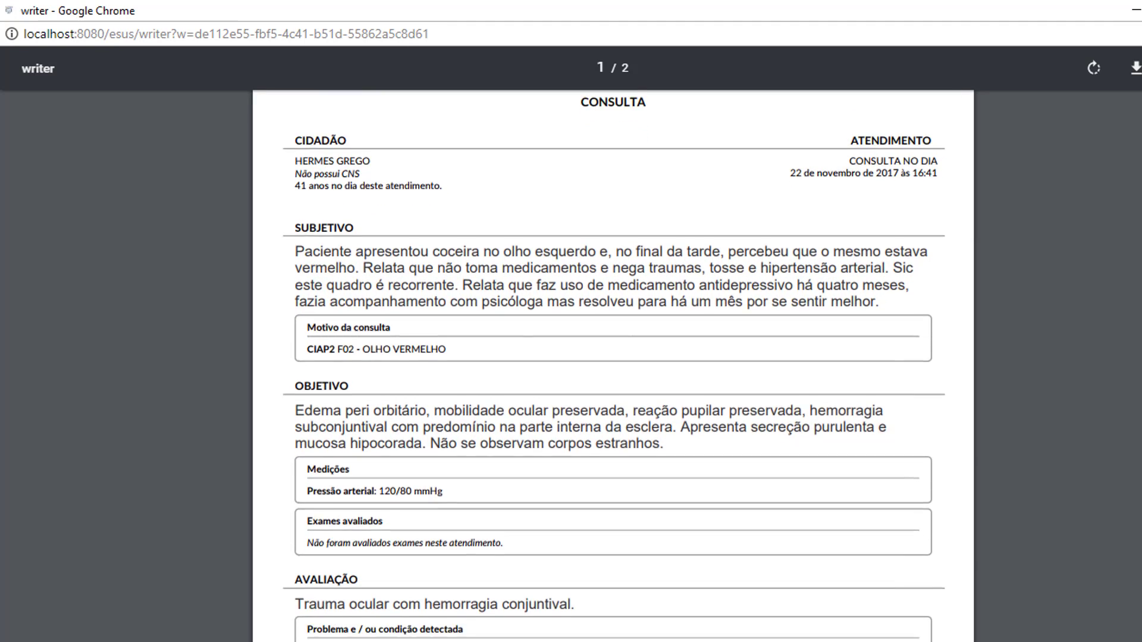
pyautogui.scroll(-1, 612, 366)
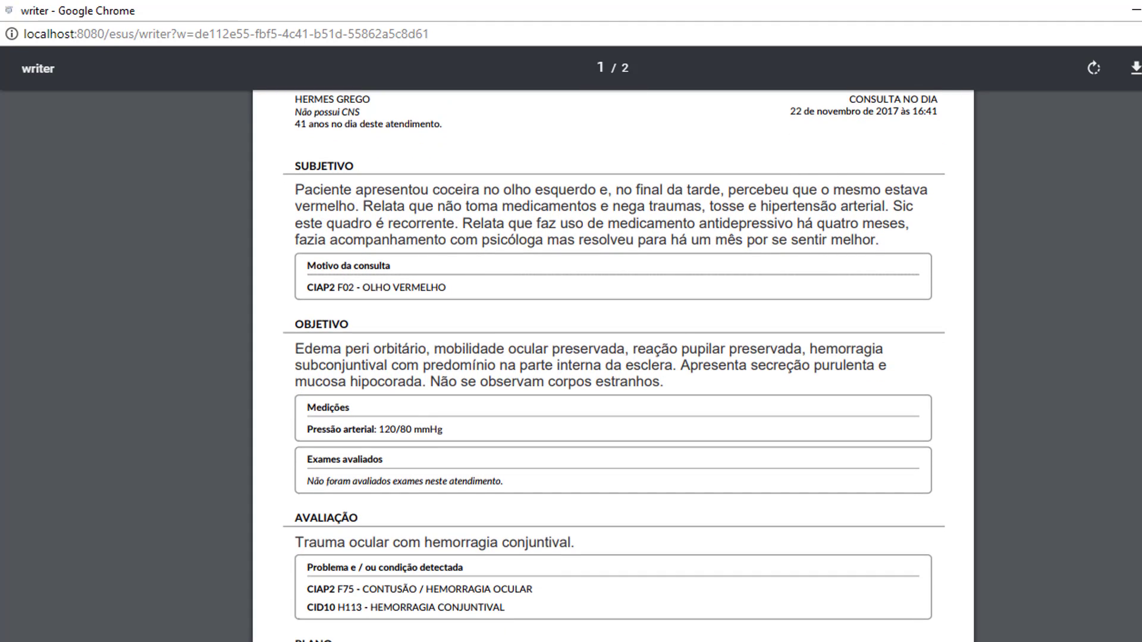
pyautogui.scroll(-6, 612, 366)
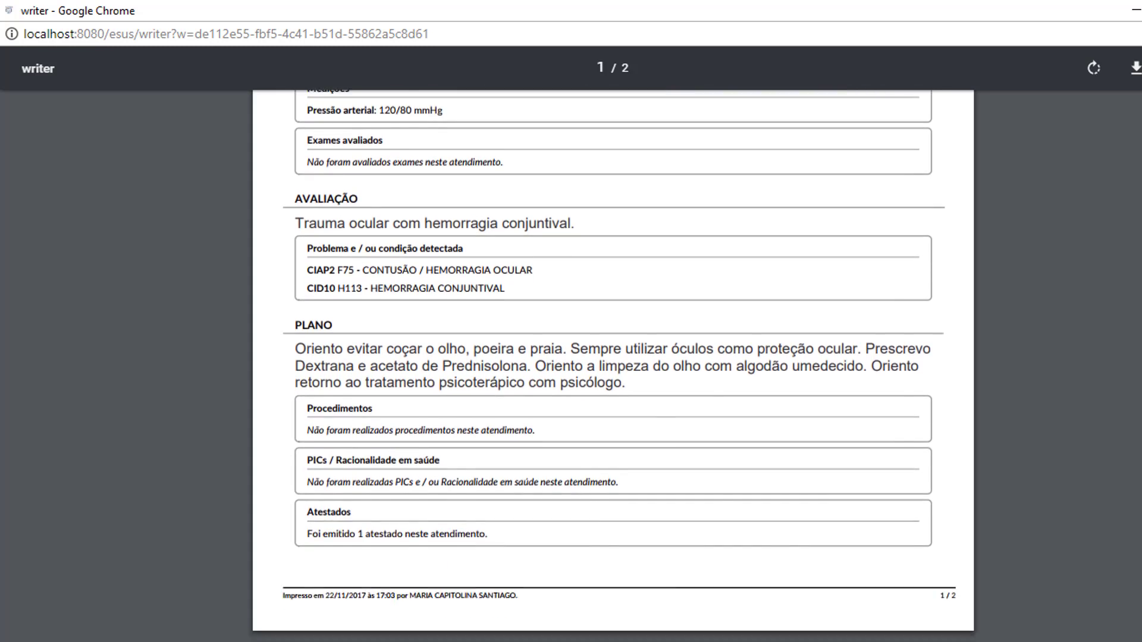
pyautogui.scroll(-8, 612, 366)
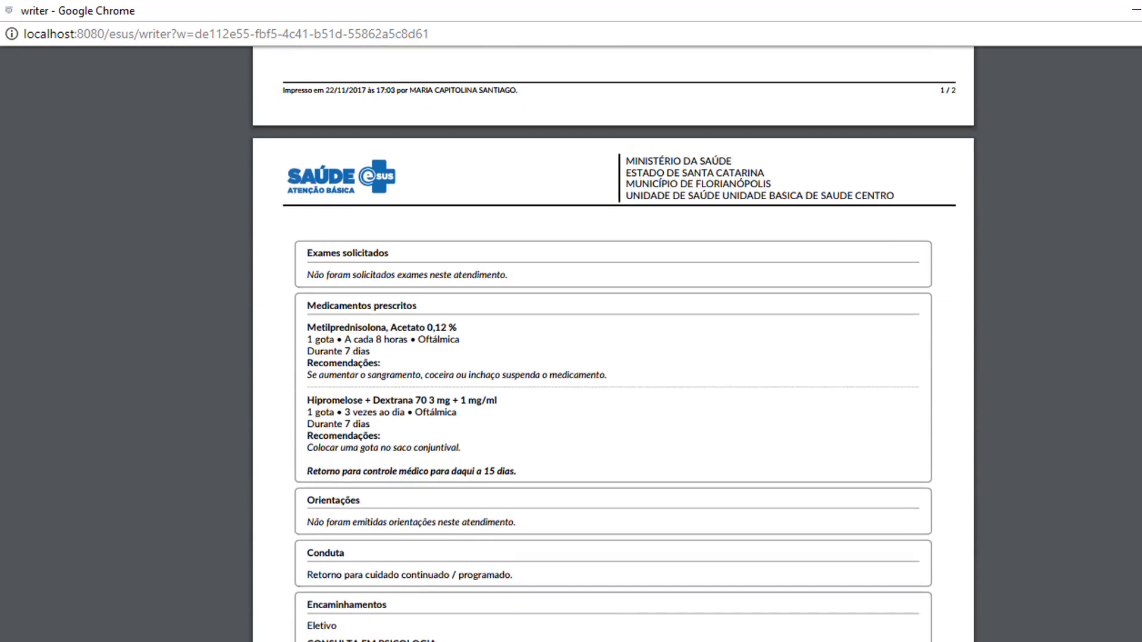
pyautogui.scroll(-2, 613, 366)
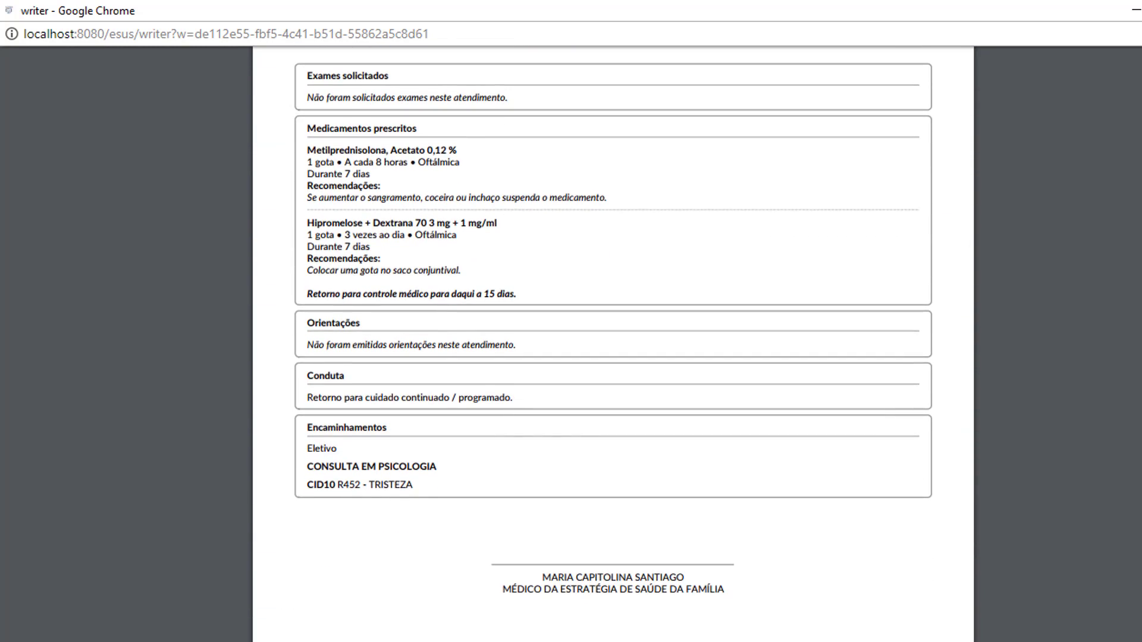
pyautogui.scroll(-1, 613, 367)
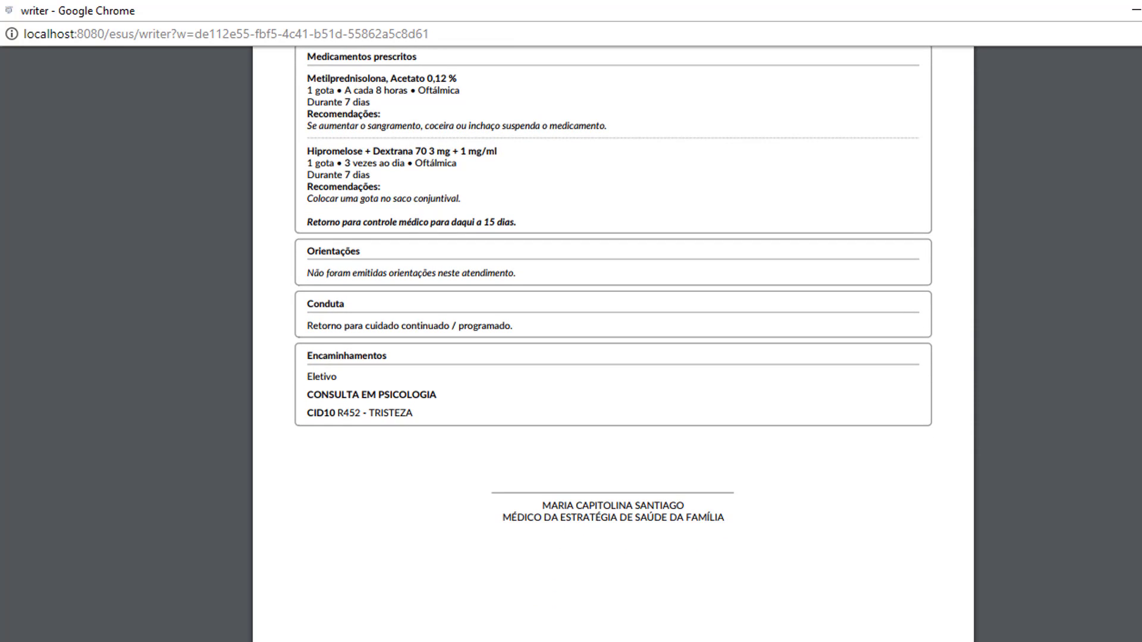
pyautogui.scroll(-1, 879, 502)
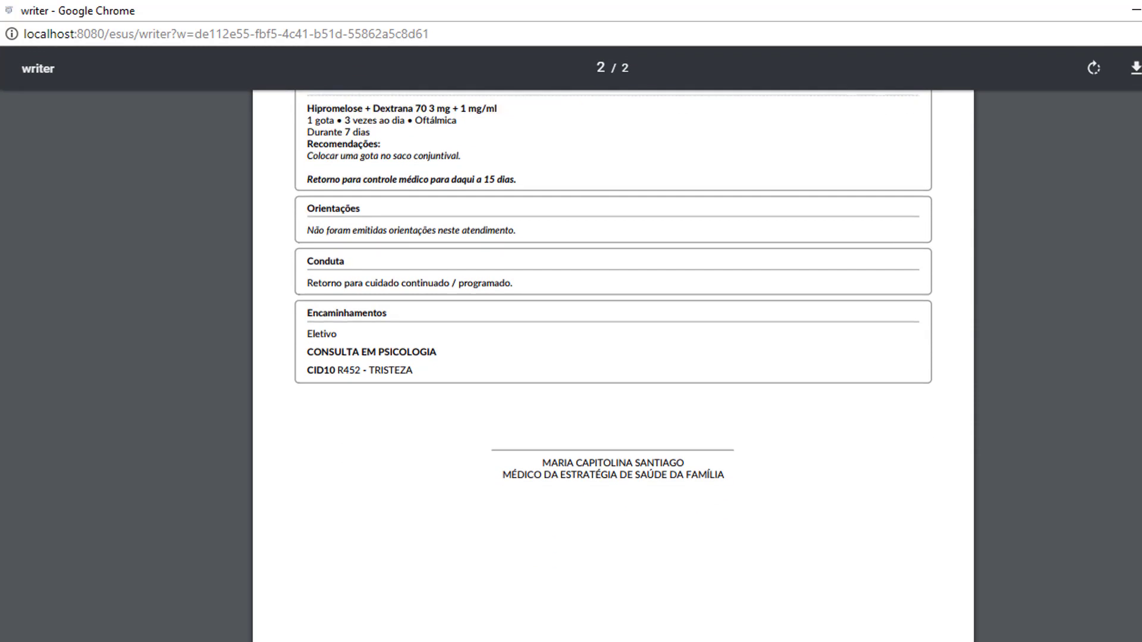
pyautogui.press('Home')
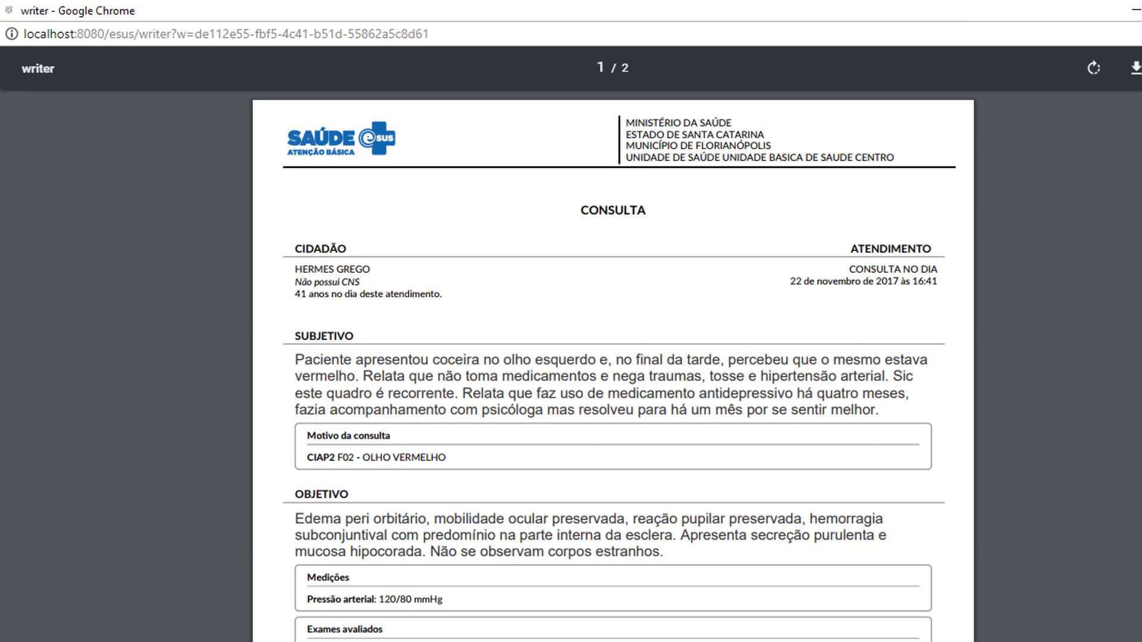
pyautogui.hotkey('ctrl', 'w')
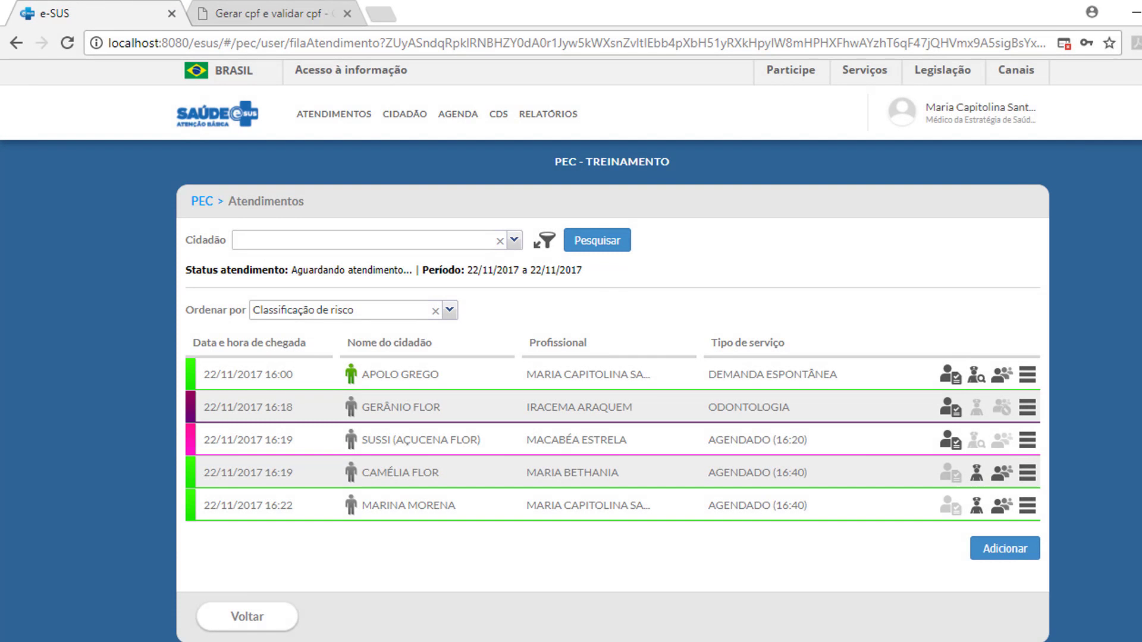